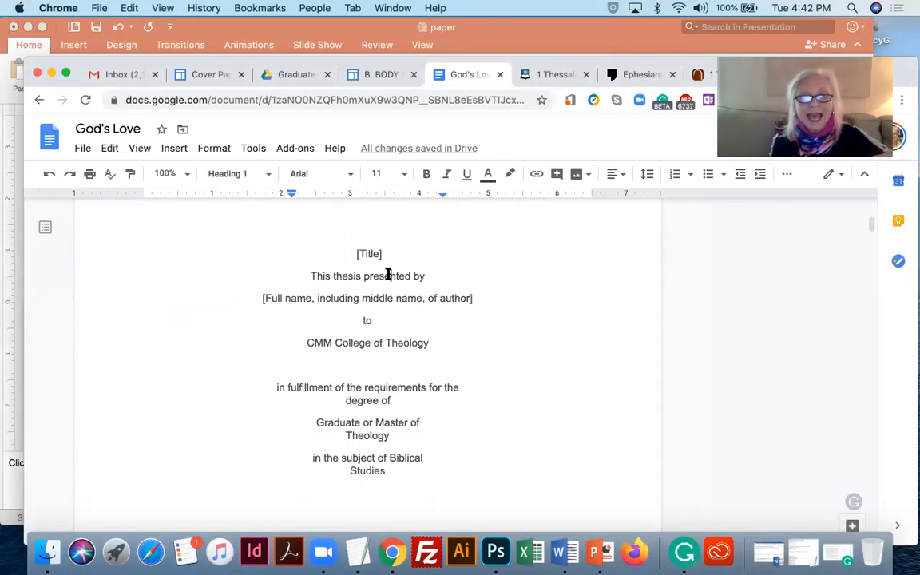
Set the text of the entire document to Times New Roman at size 12
key(super+a)
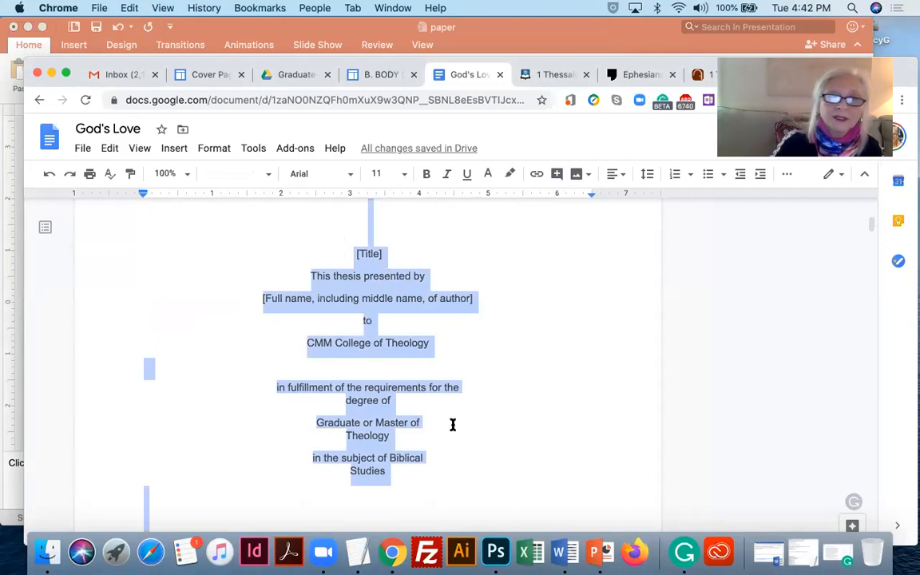
scroll(468, 425, down, 5)
scroll(470, 425, down, 10)
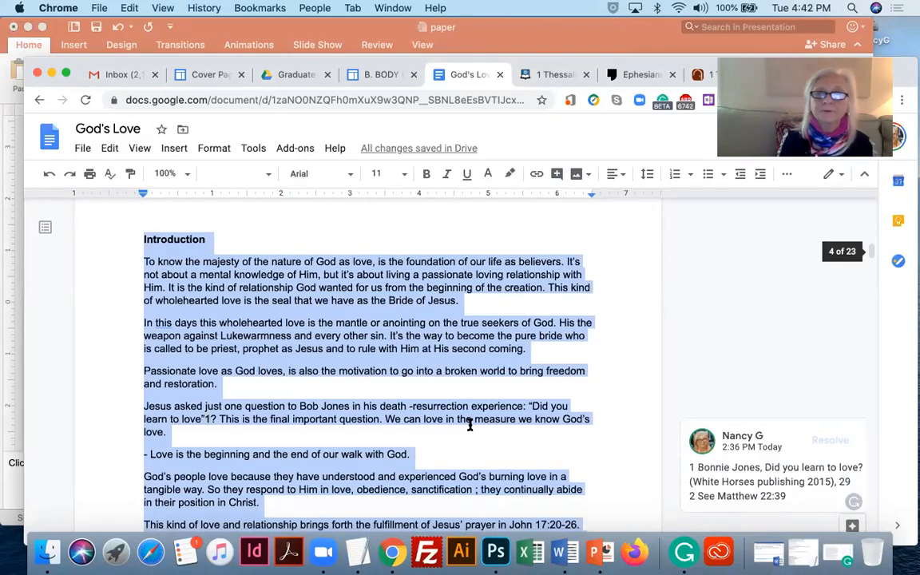
click(353, 178)
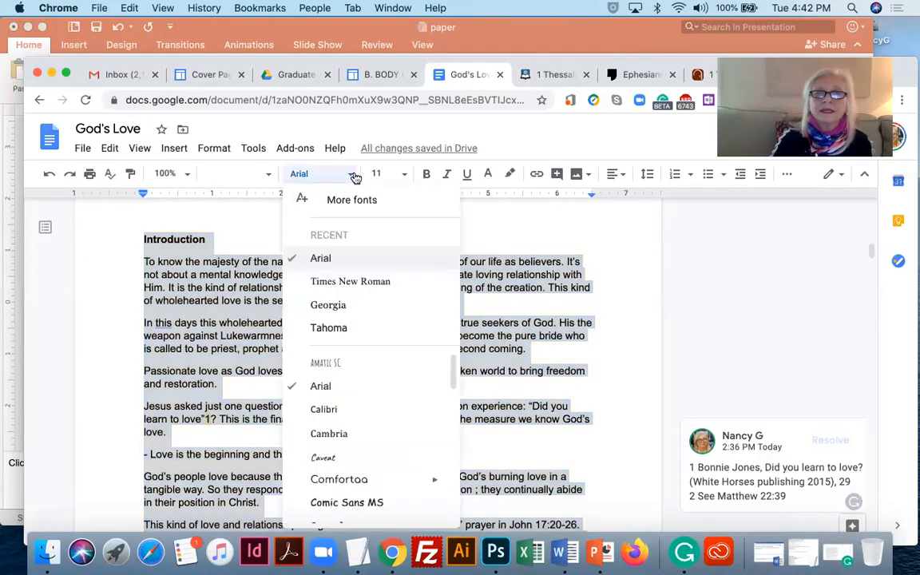
click(336, 282)
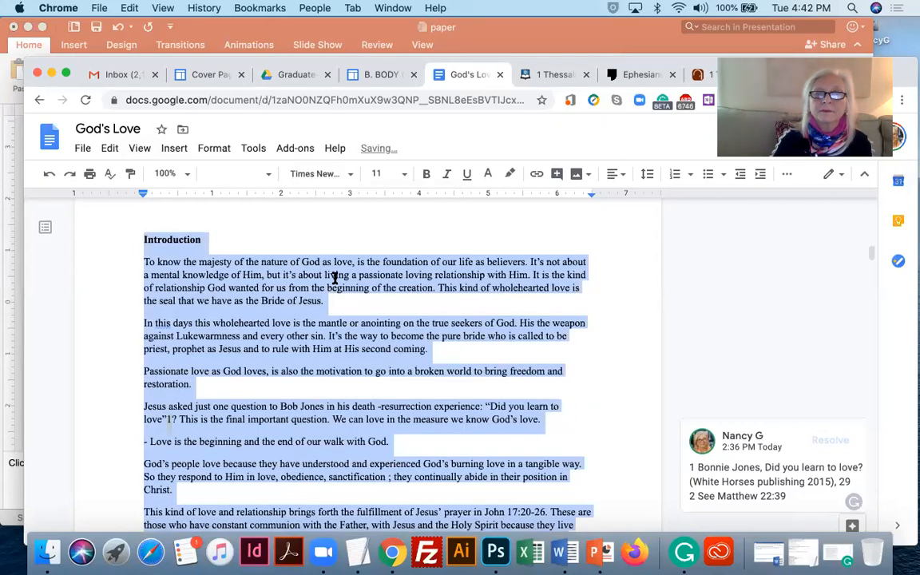
click(400, 174)
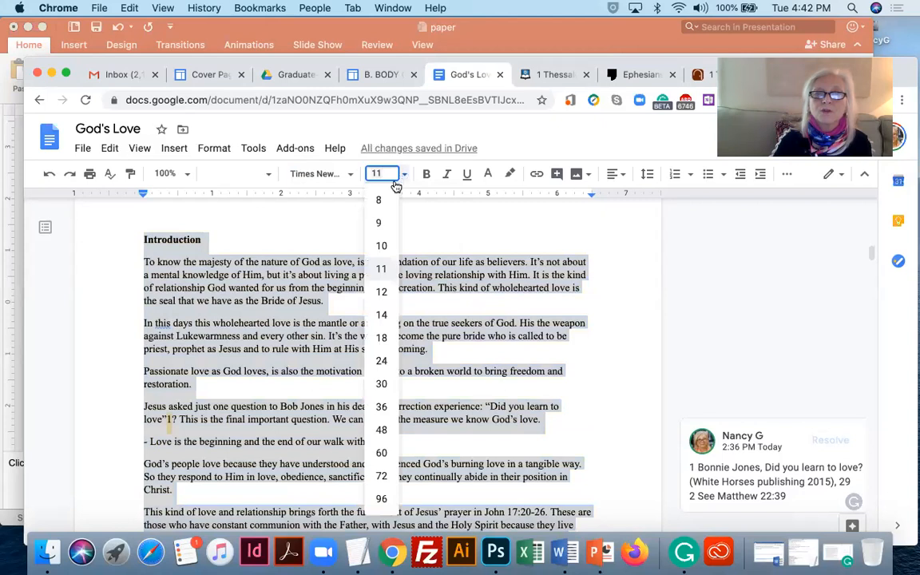
click(381, 291)
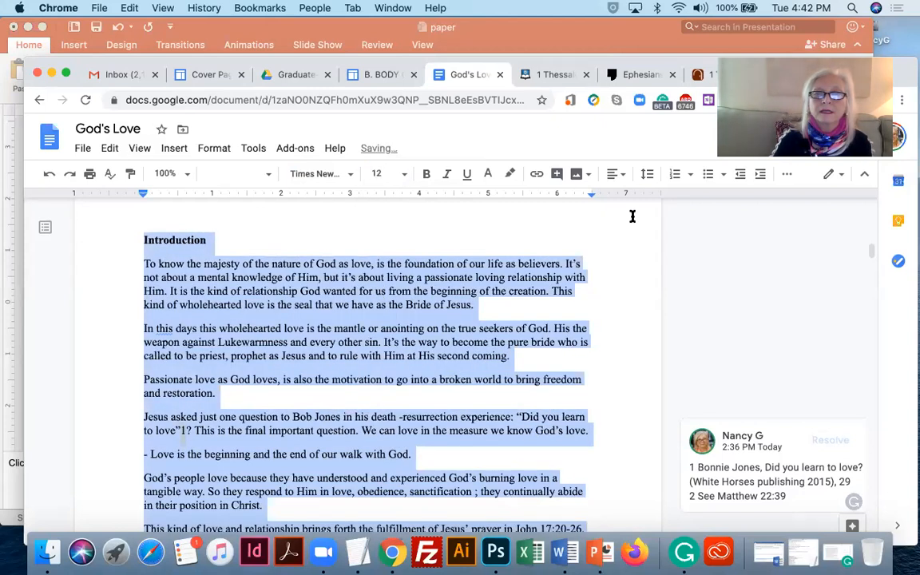
Apply double line spacing to the whole document and add space after each paragraph
click(648, 174)
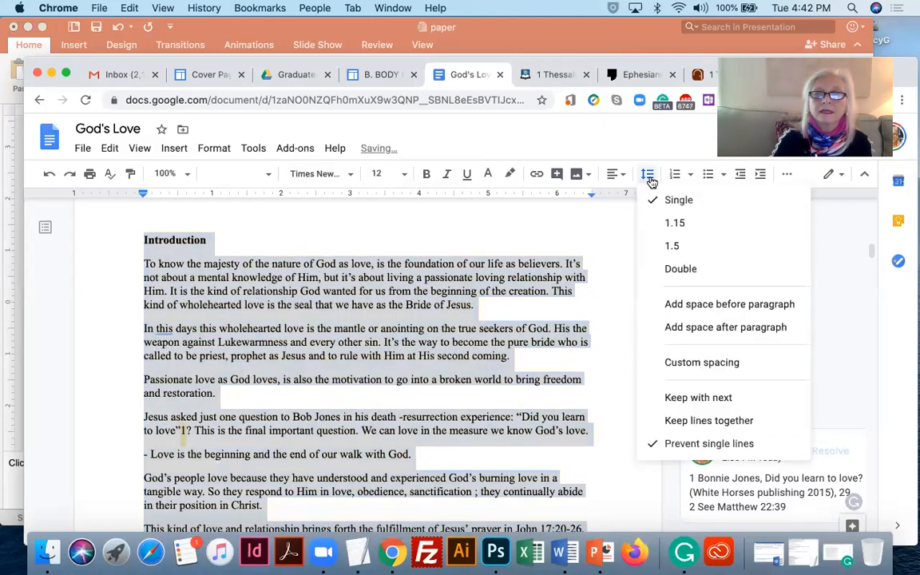
click(664, 270)
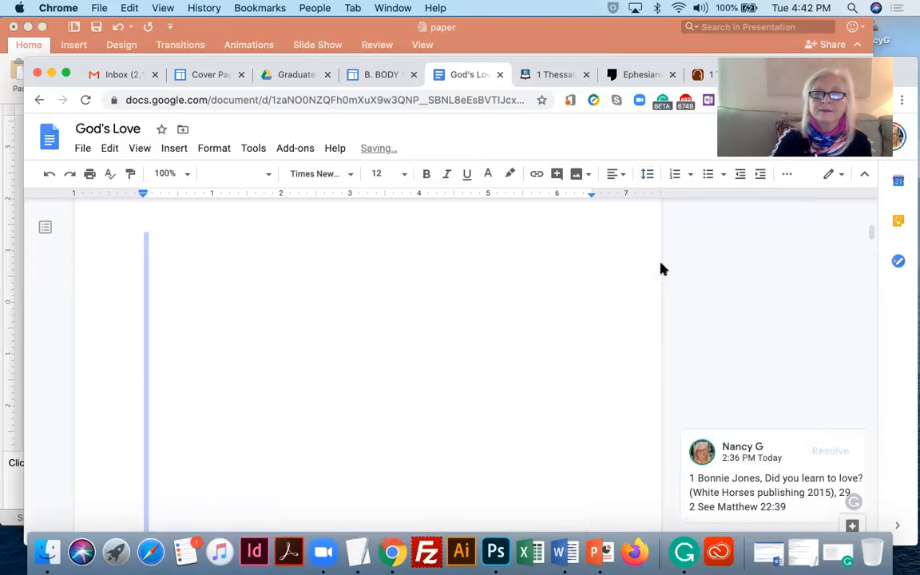
click(647, 175)
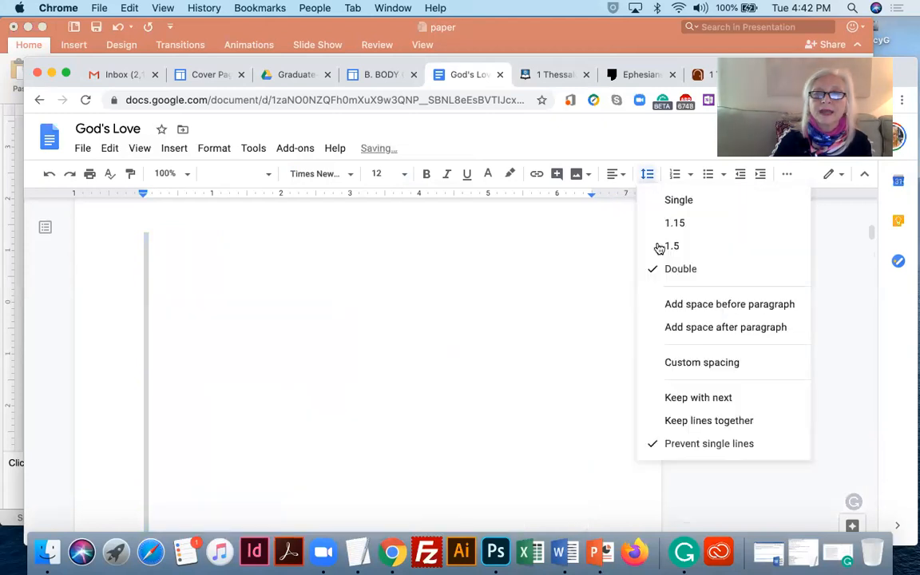
click(675, 327)
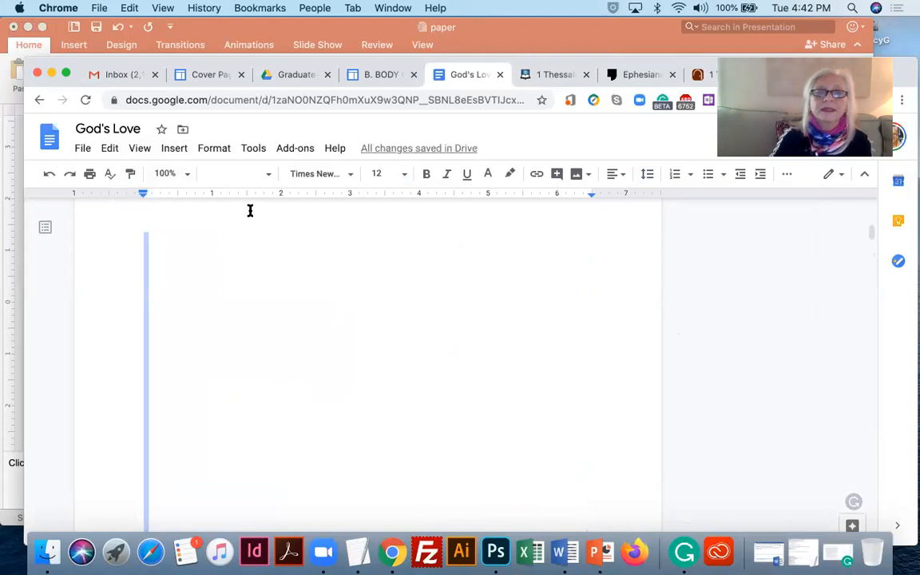
Update the Normal text style to match the formatting of the selected document text
click(269, 176)
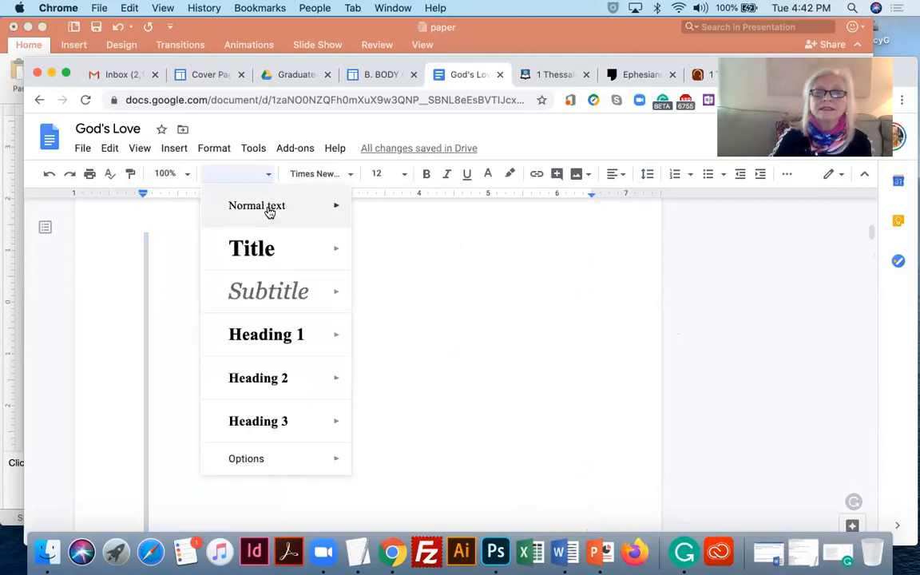
mouse_move(327, 206)
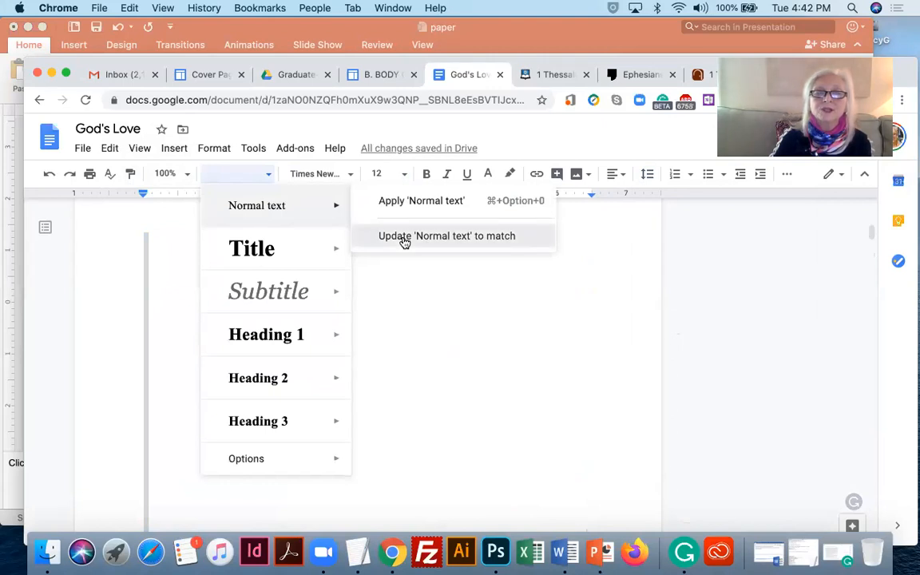
click(404, 238)
click(296, 258)
Delete two blank lines between the centred "God's Love" heading and "Your Title" on the cover page
scroll(295, 258, up, 7)
scroll(295, 258, down, 1)
scroll(295, 258, down, 5)
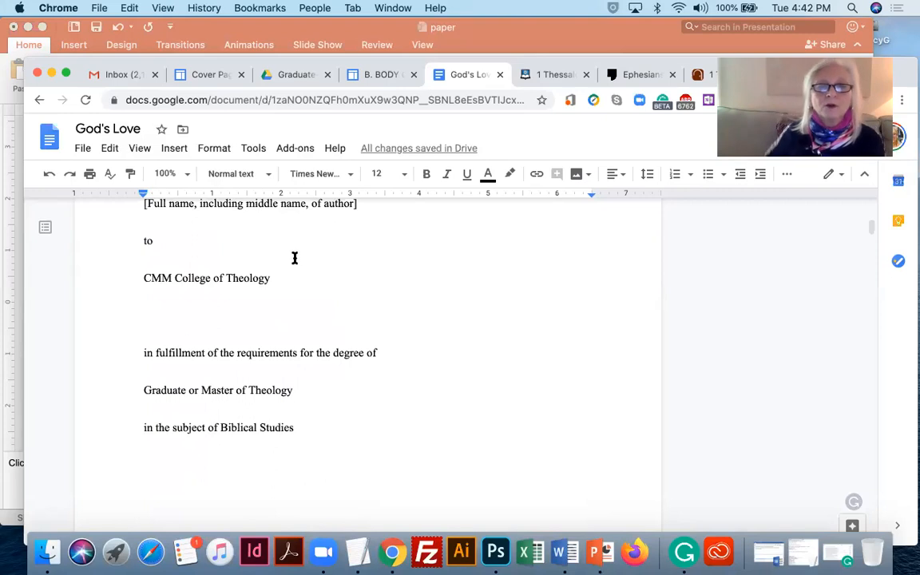
scroll(260, 251, up, 6)
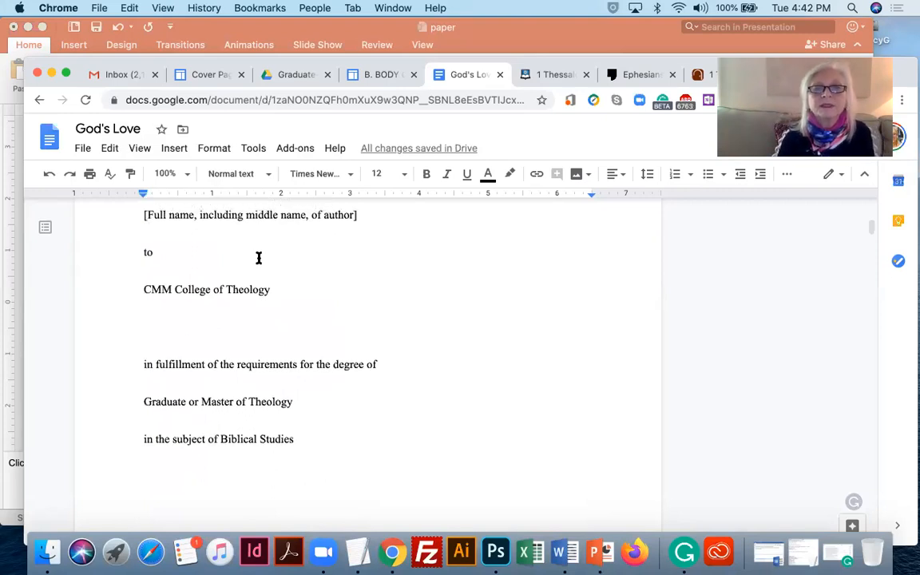
scroll(259, 258, up, 5)
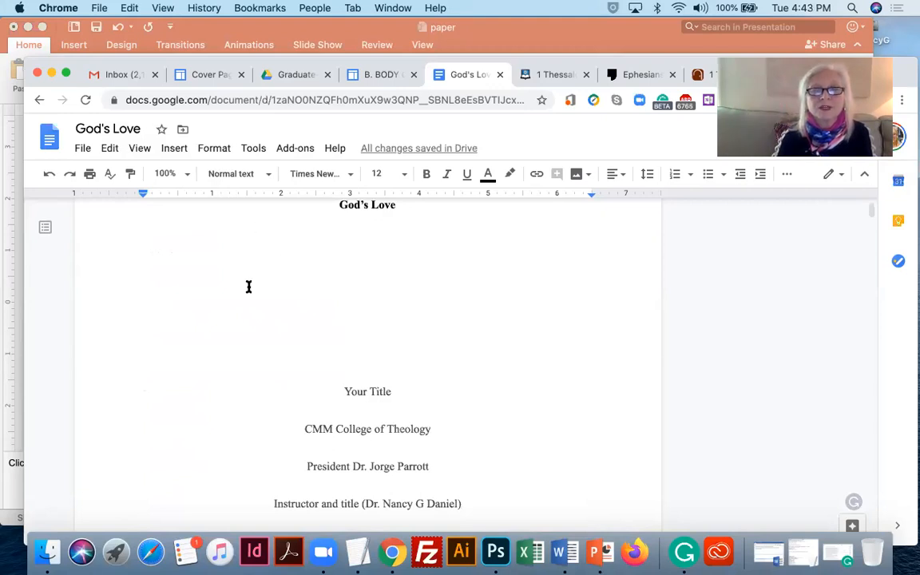
scroll(248, 286, up, 3)
scroll(248, 287, down, 2)
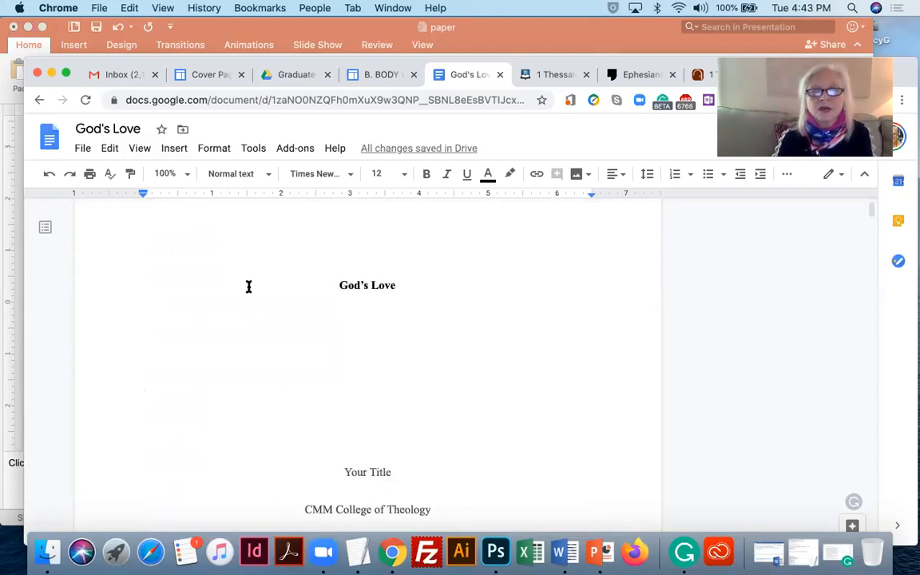
drag(323, 337, 323, 303)
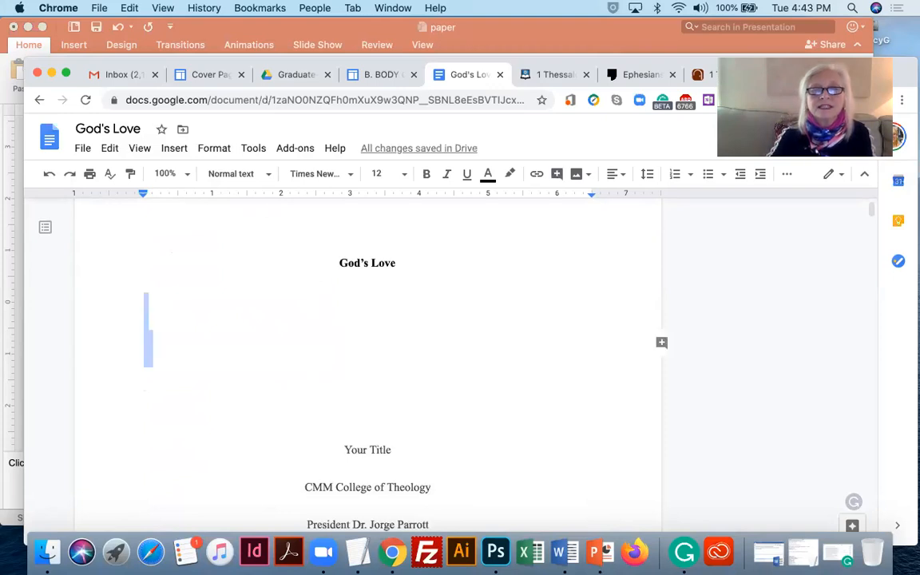
key(BackSpace)
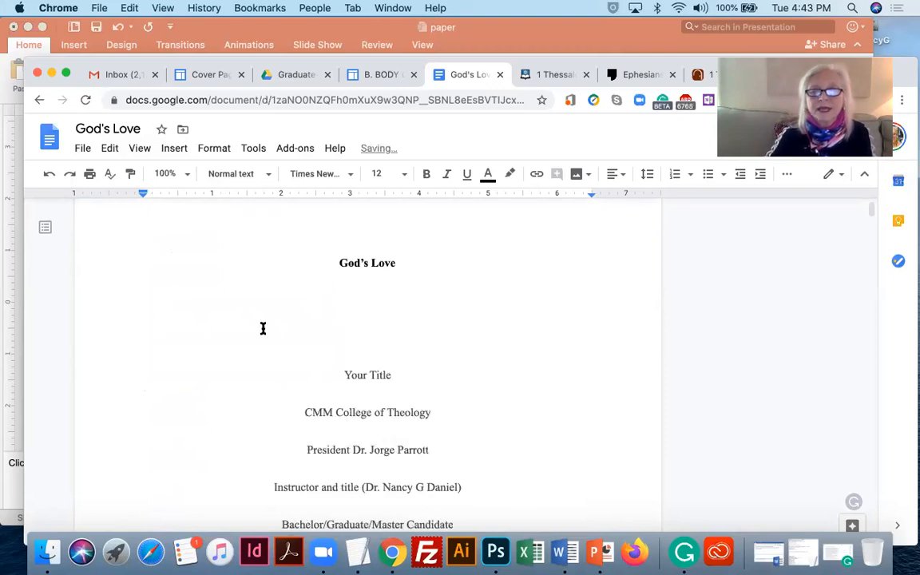
Set the cover page lines from "Your Title" through "DATE" to single spacing and left alignment
scroll(336, 281, down, 2)
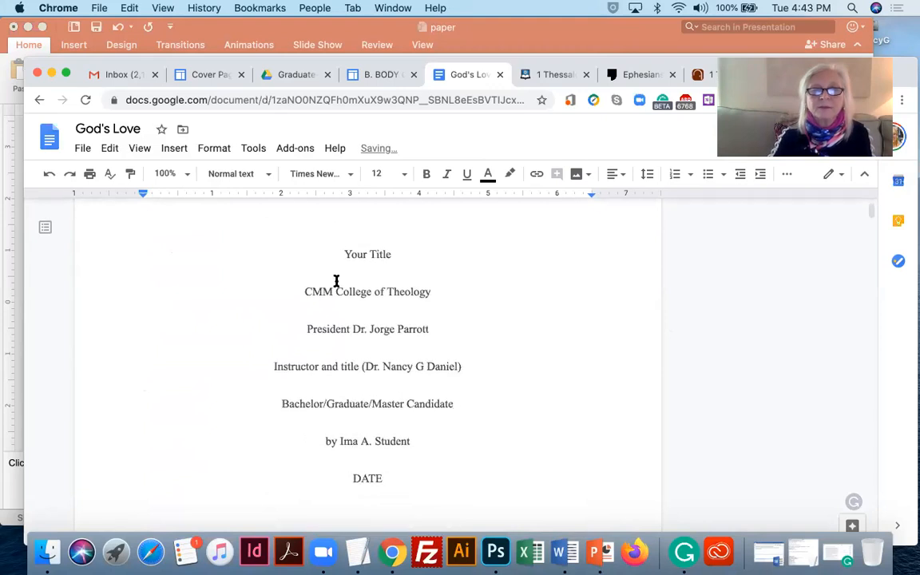
drag(340, 254, 405, 487)
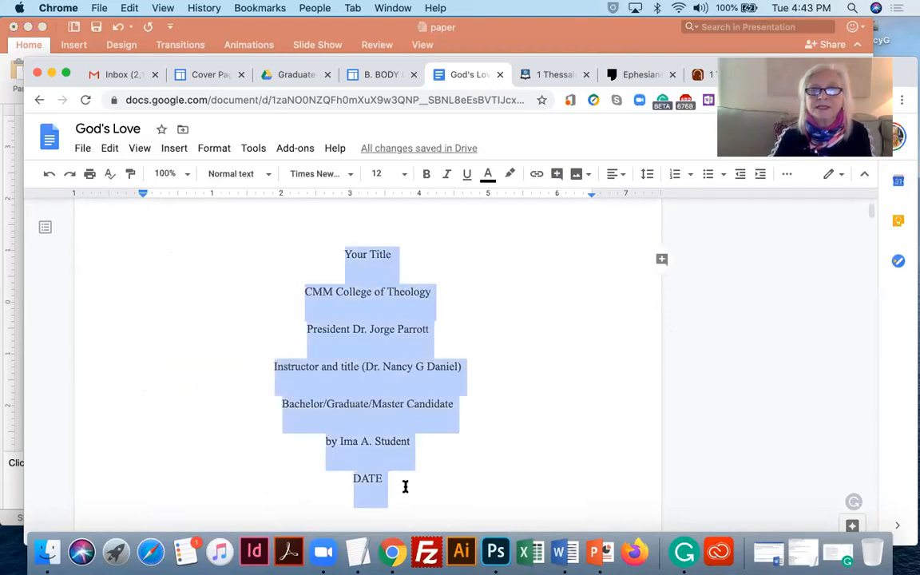
click(648, 175)
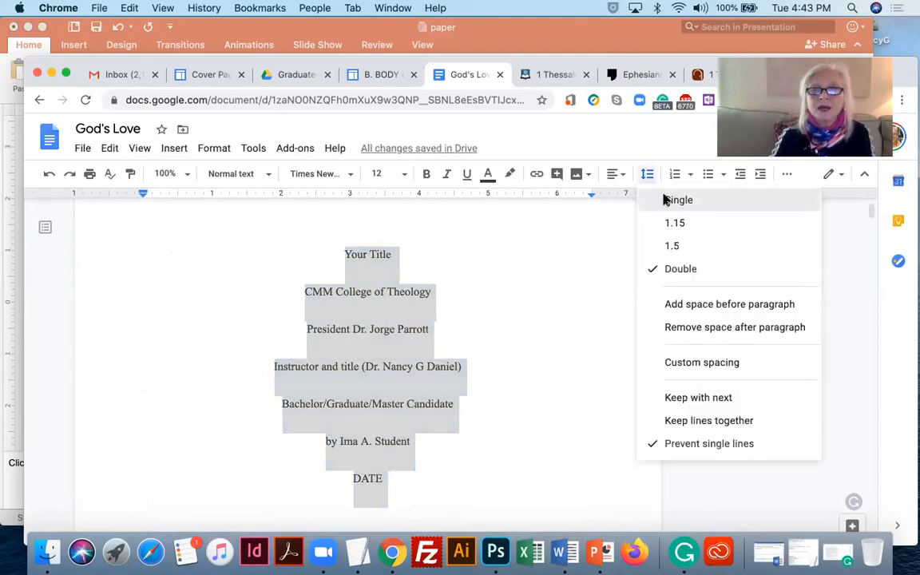
click(675, 200)
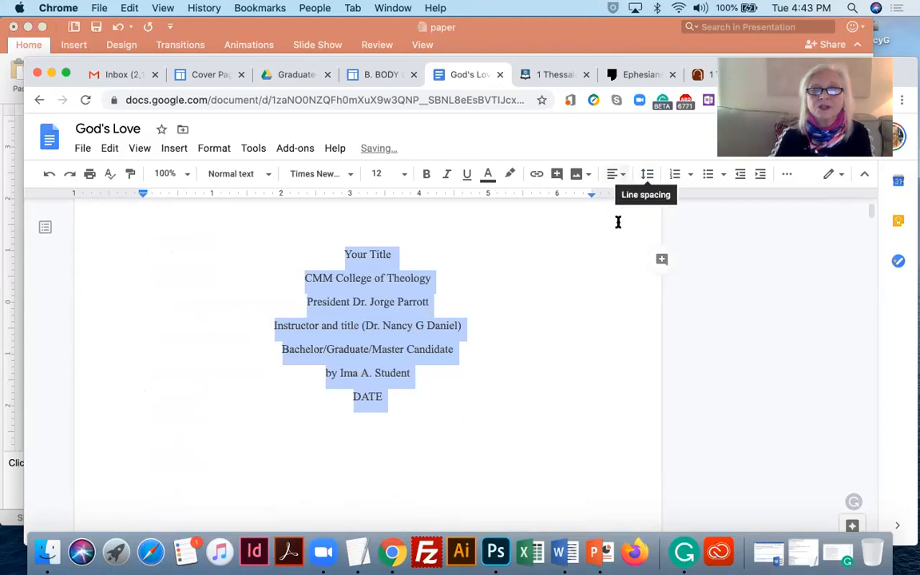
click(615, 174)
click(560, 200)
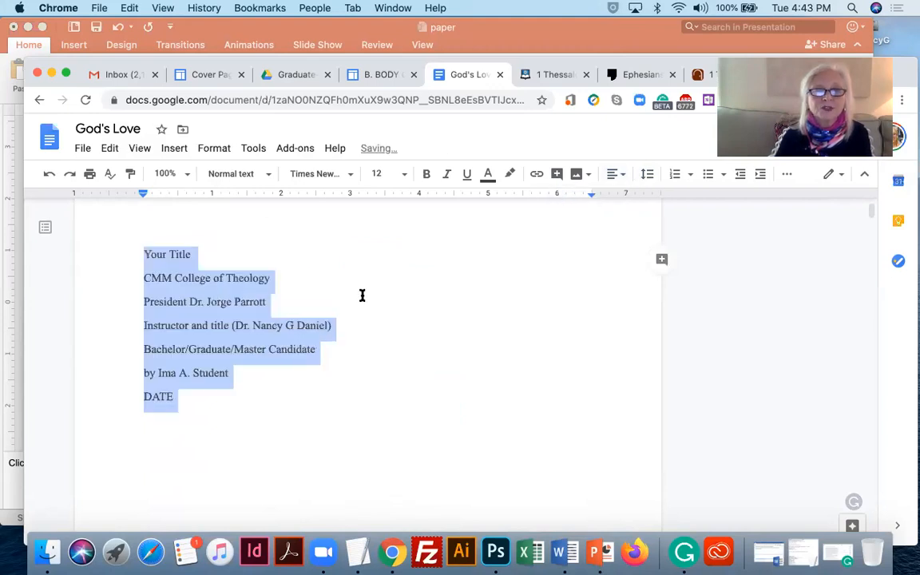
click(311, 389)
Delete the centred bold heading on the cover page and replace the "Your Title" placeholder with "God's Love"
scroll(311, 389, up, 3)
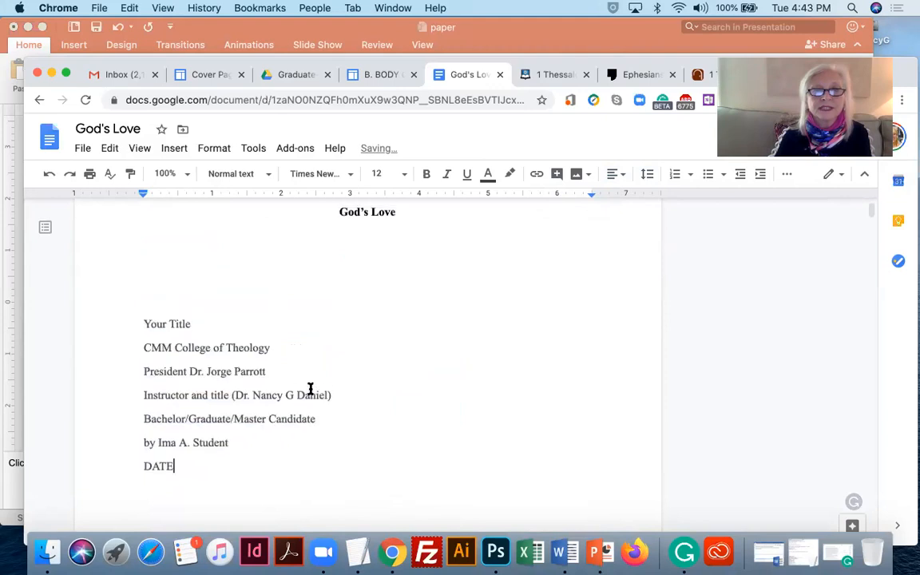
drag(392, 225, 312, 218)
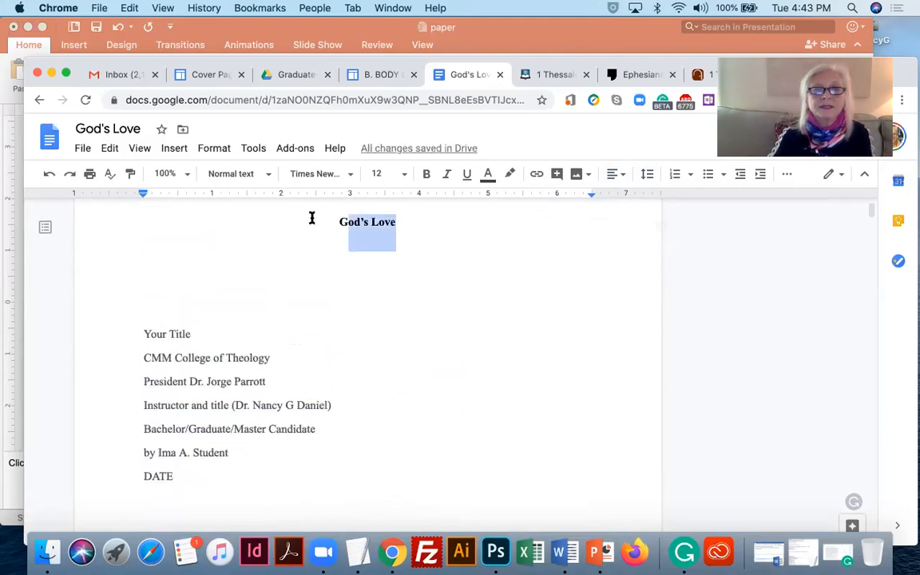
key(BackSpace)
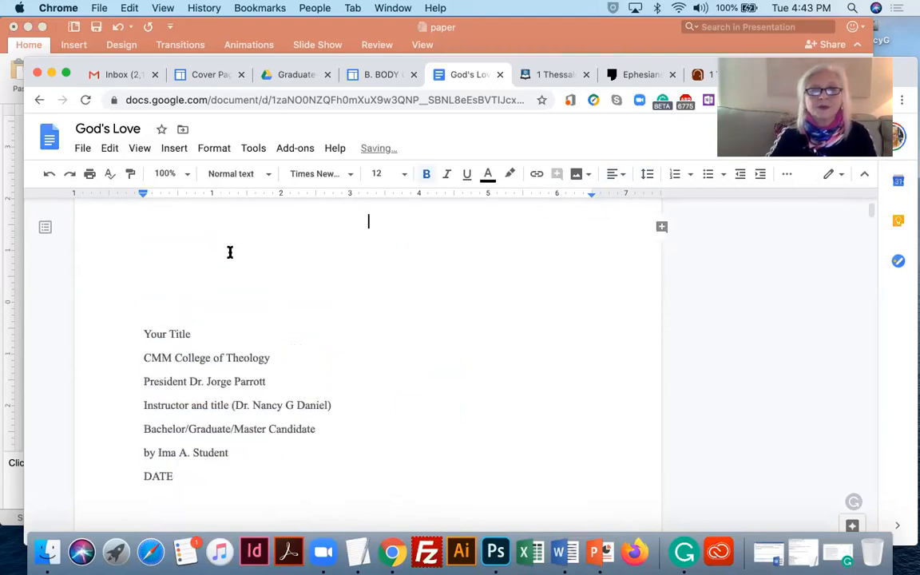
triple_click(141, 332)
text(God's Love)
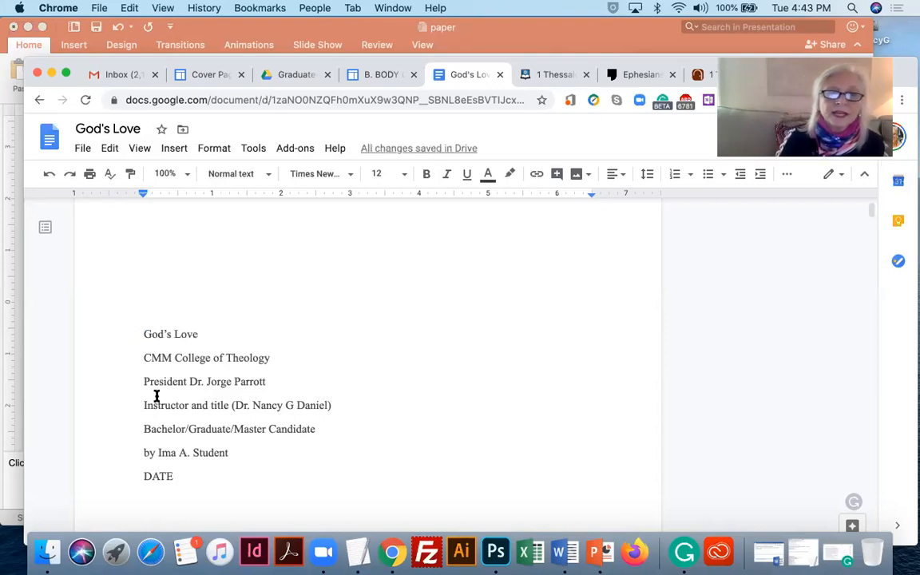
Remove the space after paragraphs in the cover page block from "God's Love" through "DATE"
click(143, 334)
key(shift+Down)
key(shift+Down)
key(shift+Down)
key(shift+Down)
key(shift+Down)
key(shift+Down)
key(shift+Down)
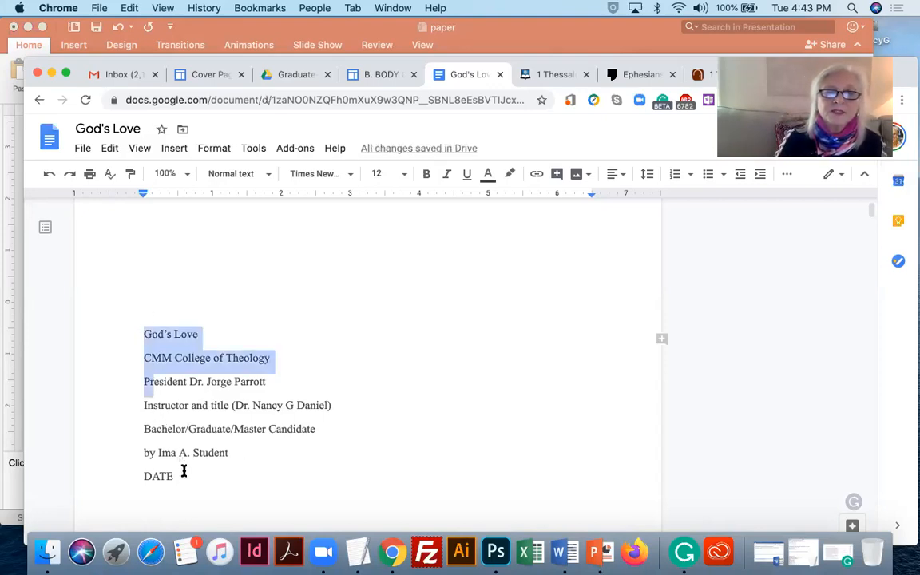
click(647, 174)
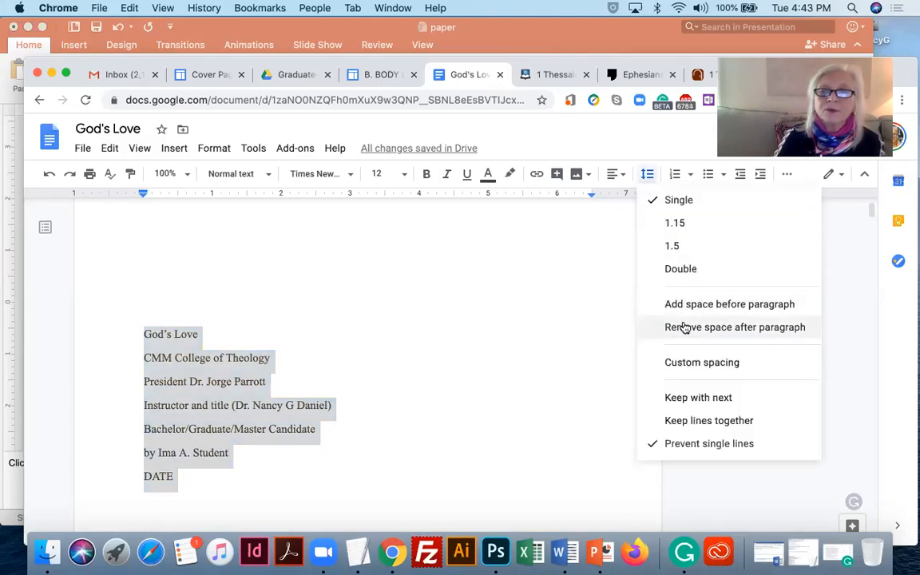
click(685, 328)
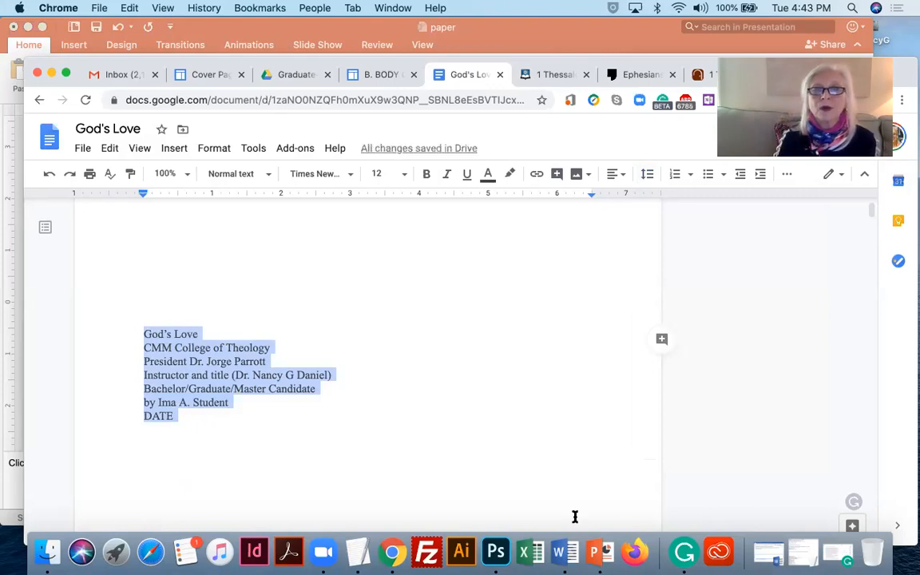
Replace the "[Title]" placeholder above "This thesis presented by" with "God's Love"
scroll(384, 345, down, 10)
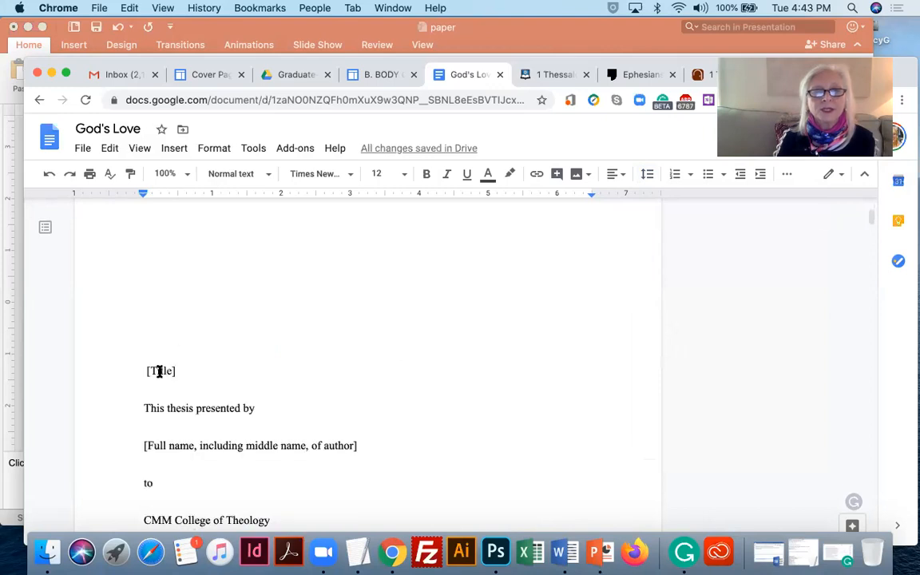
shift+click(173, 367)
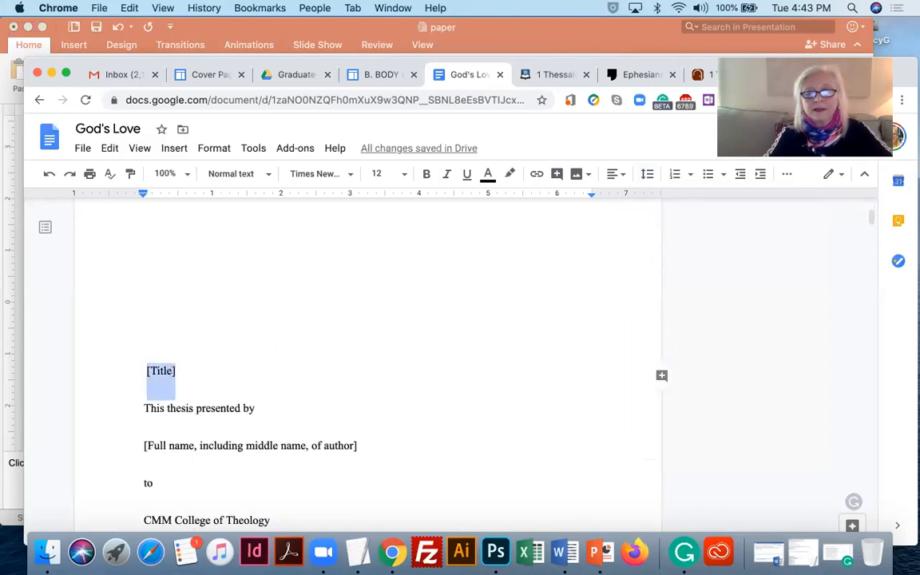
text(God’s)
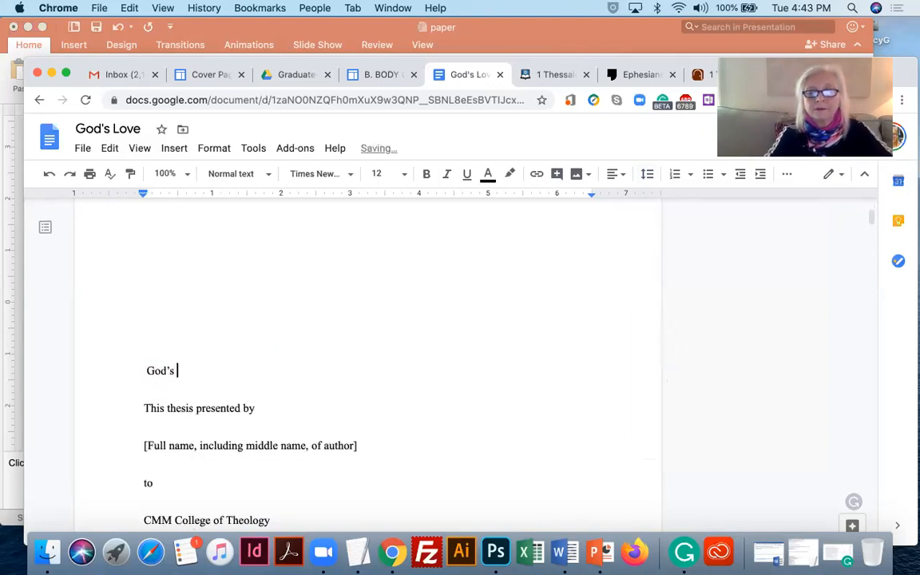
text('s Love)
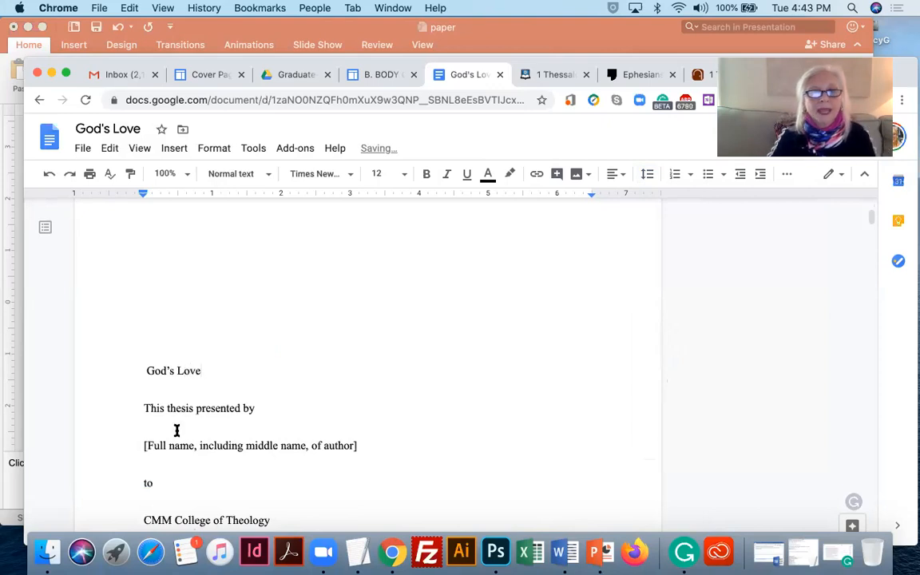
scroll(175, 450, down, 5)
scroll(176, 448, up, 1)
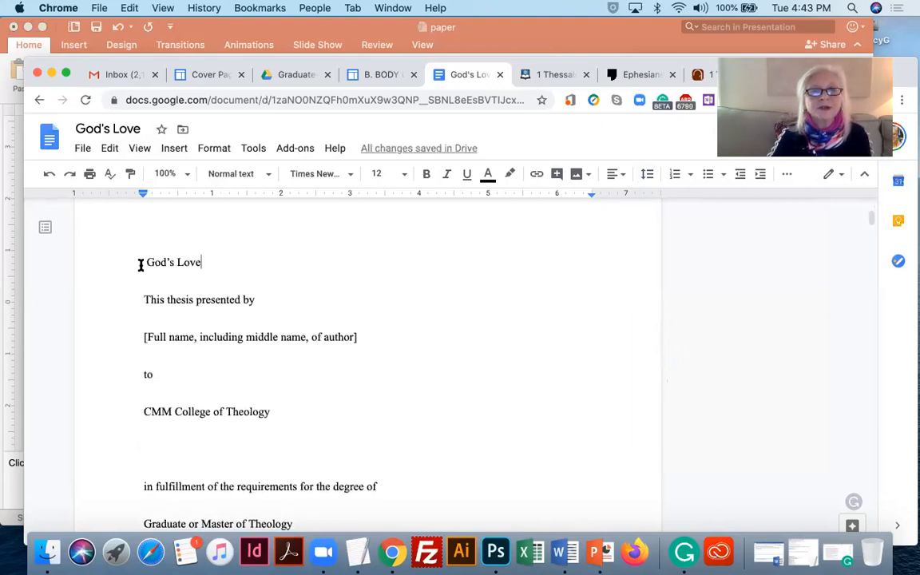
Centre the title page lines from "God's Love" through "in the subject of Biblical Studies"
scroll(216, 360, down, 7)
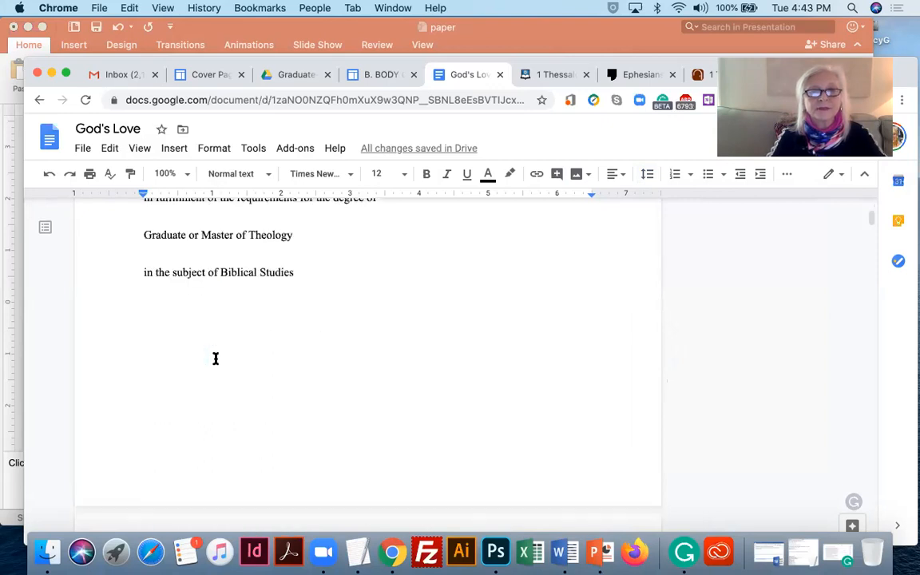
shift+click(298, 270)
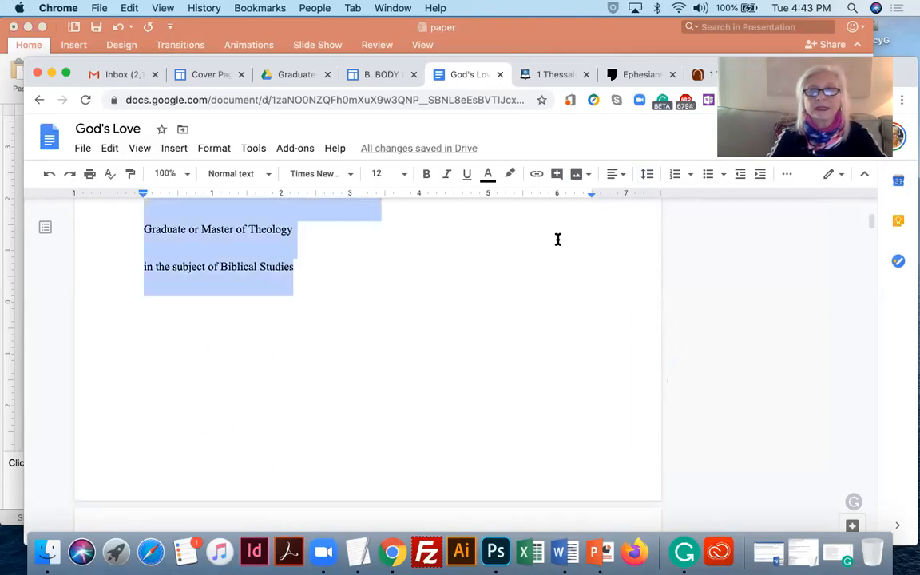
click(617, 176)
click(581, 204)
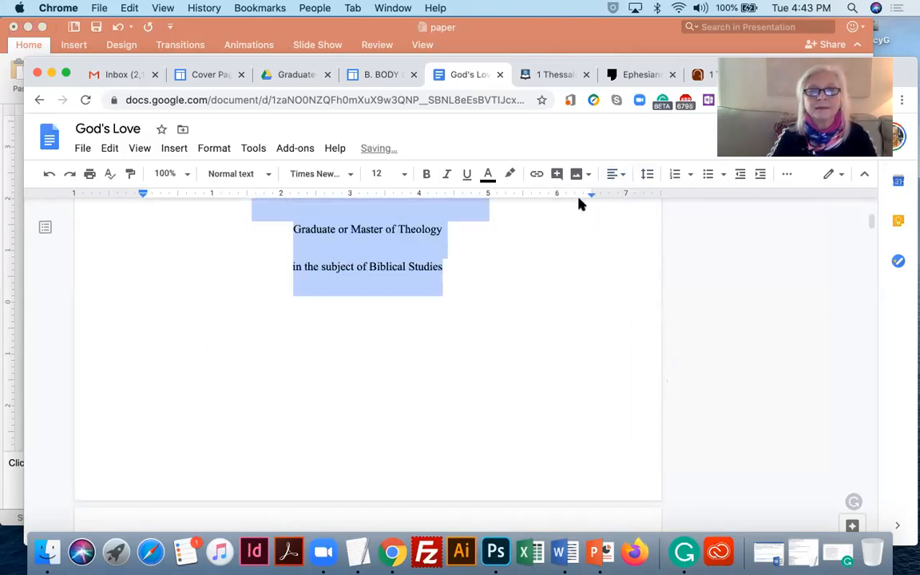
Set the title page lines from "God's Love" through "in the subject of Biblical Studies" to single spacing
scroll(435, 348, up, 3)
scroll(468, 328, up, 1)
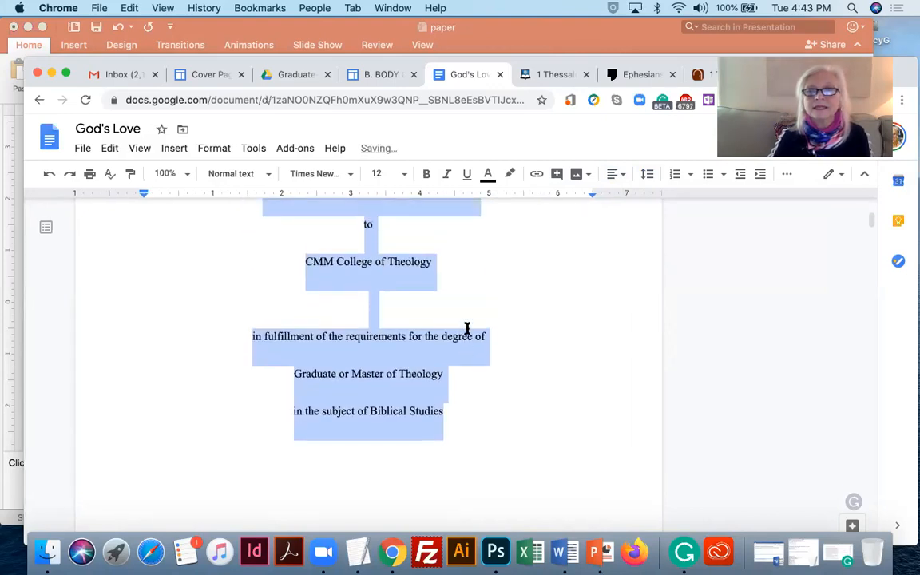
click(650, 176)
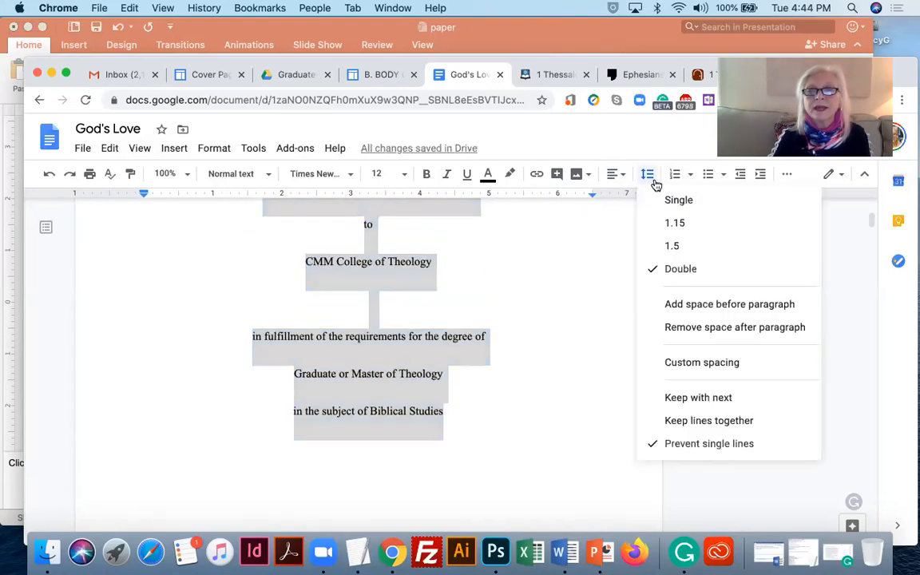
click(663, 199)
scroll(431, 253, up, 2)
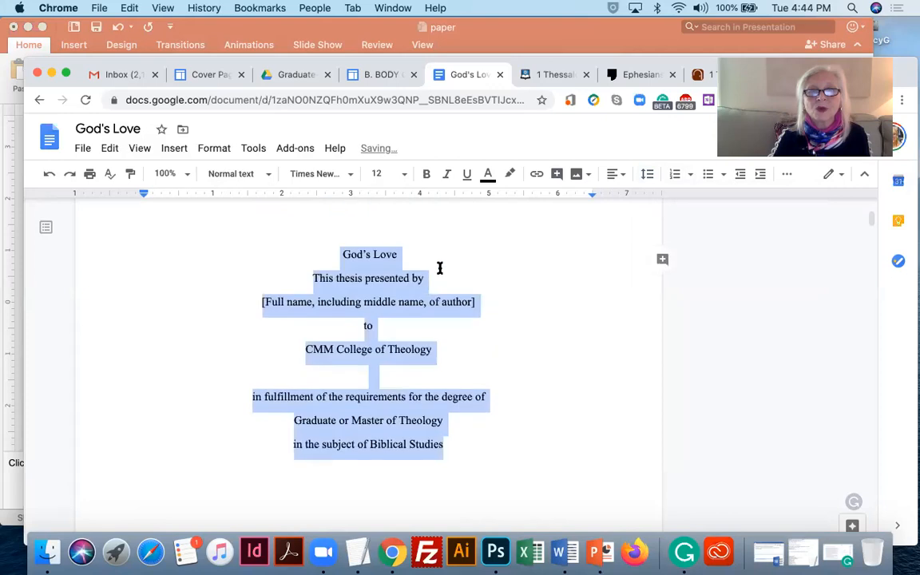
click(440, 268)
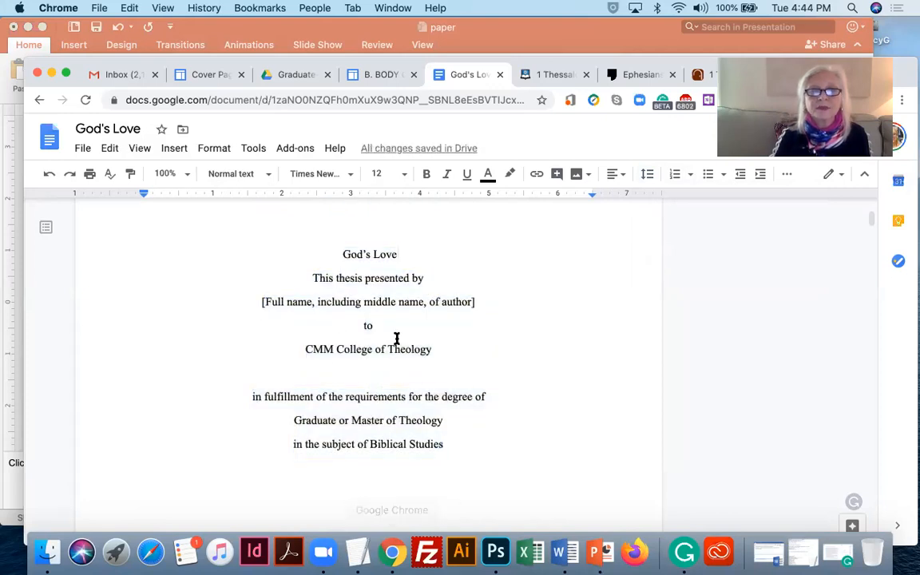
scroll(339, 254, up, 2)
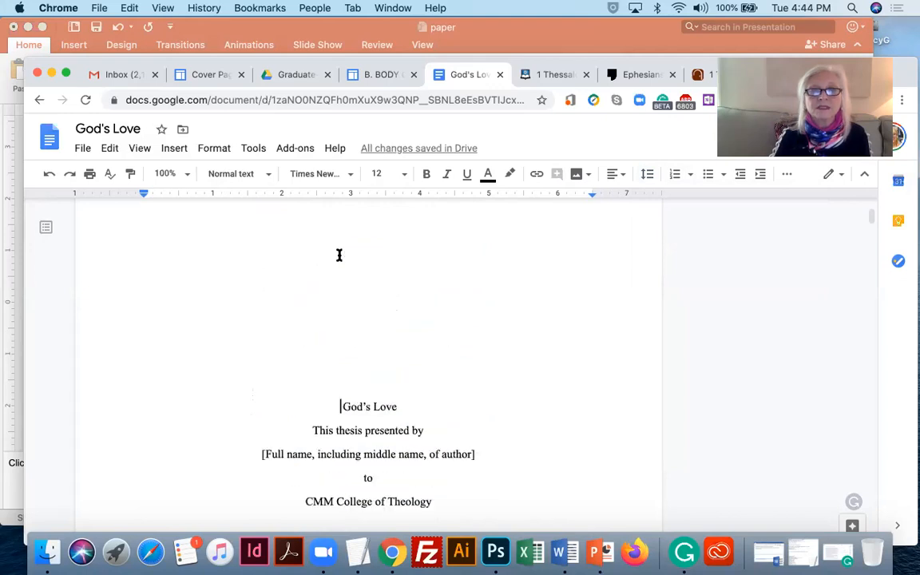
Set the "Copyright © 2020" and "All Rights Reserved." lines to single spacing and remove the space after these paragraphs
scroll(339, 254, down, 10)
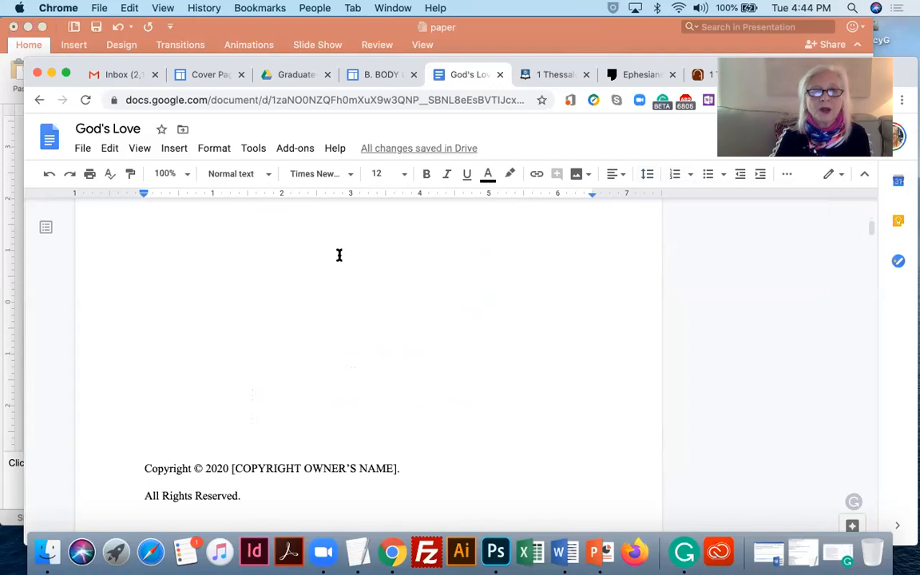
scroll(339, 254, down, 3)
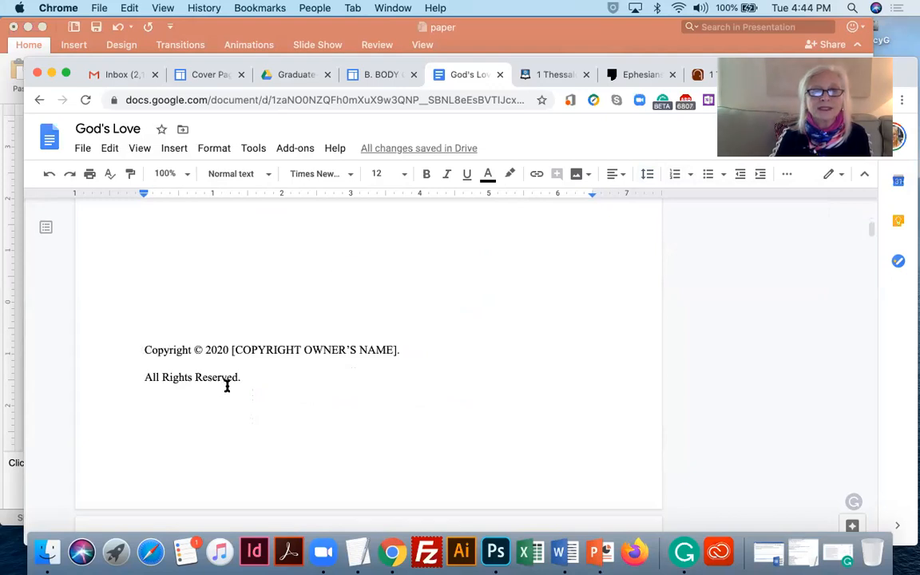
drag(145, 350, 245, 379)
click(648, 174)
click(663, 199)
click(647, 174)
click(688, 326)
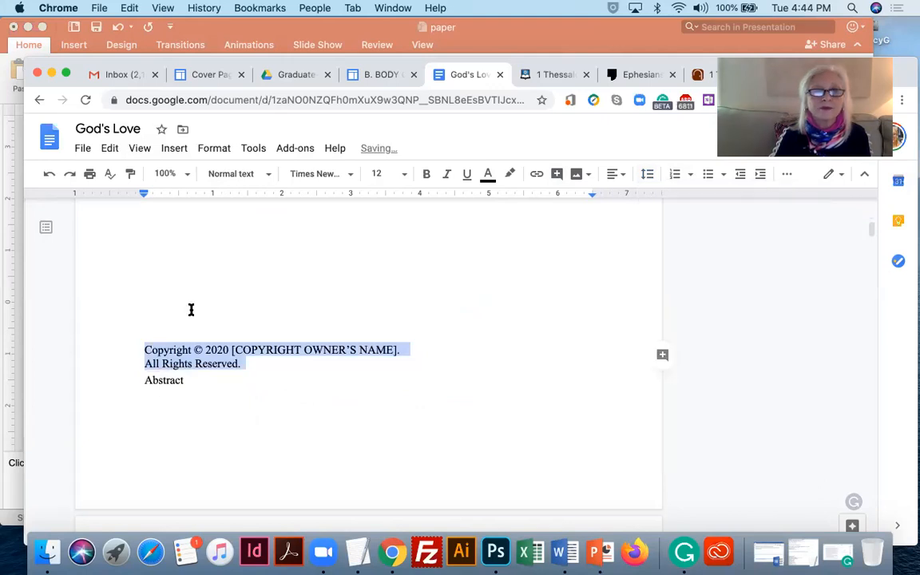
Insert a page break before "Abstract" so that it starts on a new page
click(147, 380)
click(170, 154)
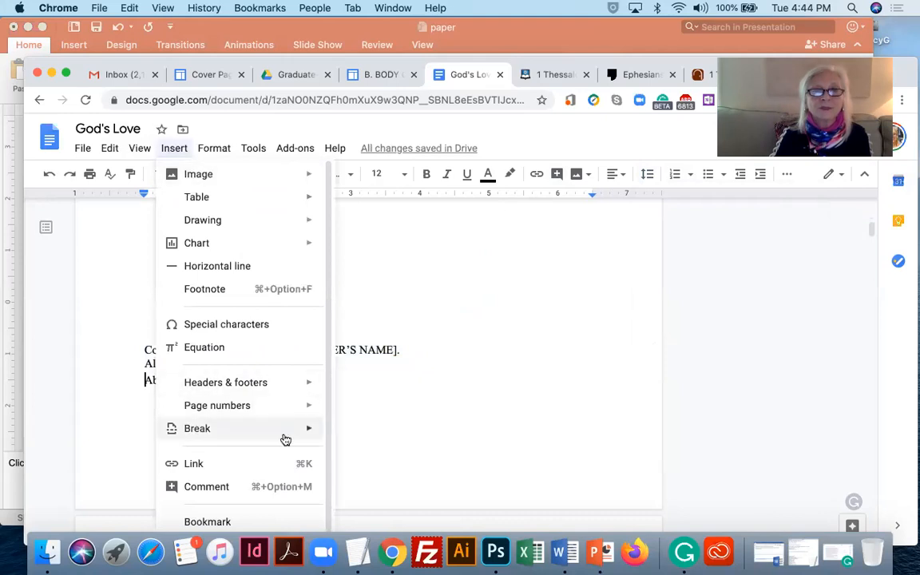
mouse_move(283, 437)
click(345, 434)
Look through the Abstract page and the Introduction as far as the start of Chapter 1
scroll(316, 423, down, 10)
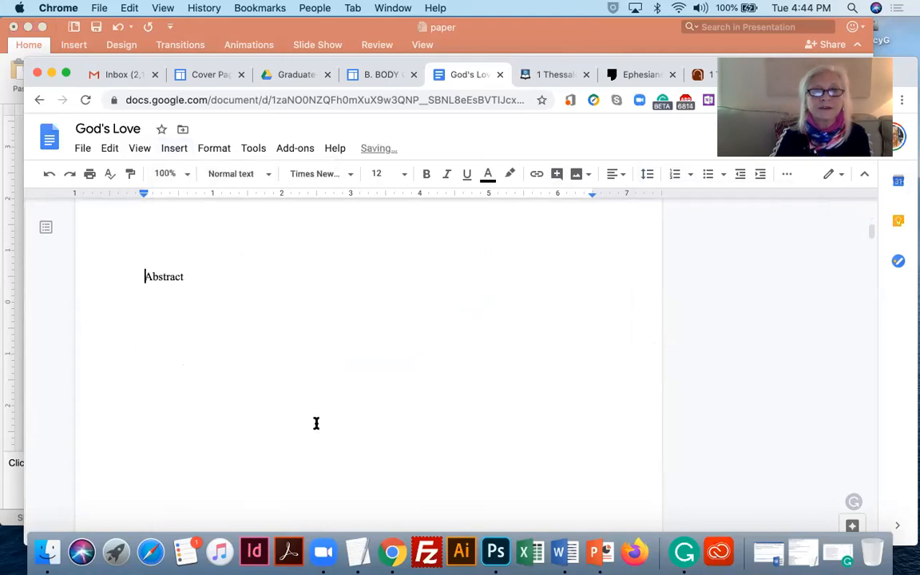
scroll(260, 370, down, 2)
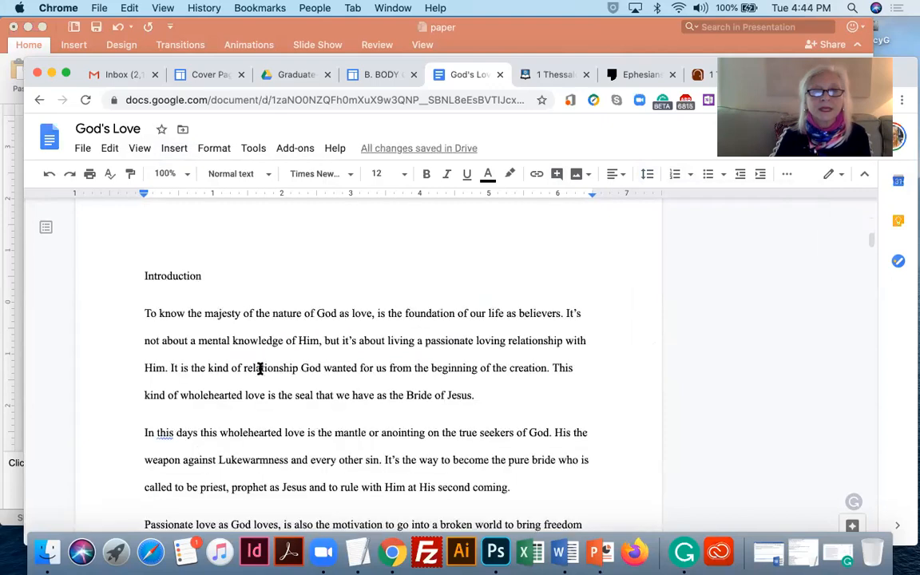
scroll(259, 364, down, 2)
scroll(239, 343, up, 3)
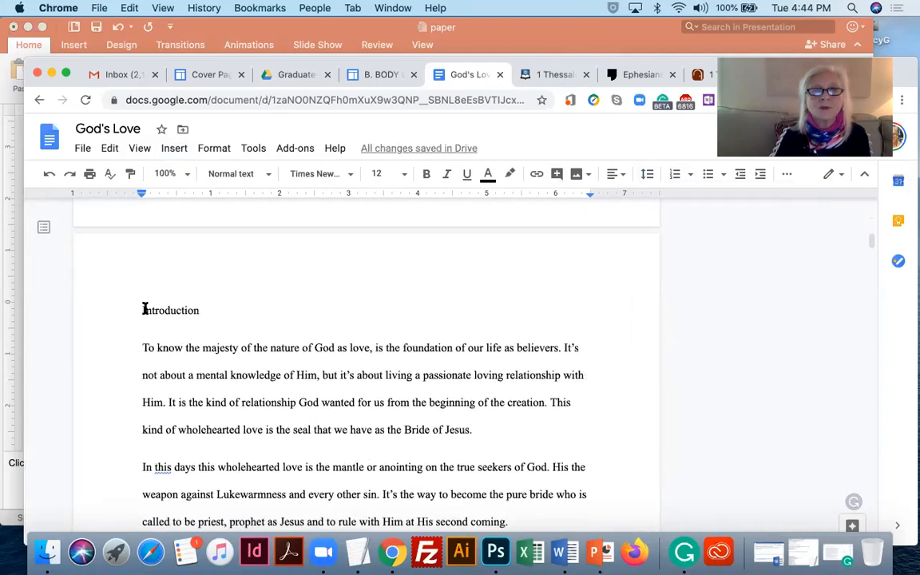
drag(142, 309, 180, 310)
click(198, 374)
scroll(200, 370, down, 15)
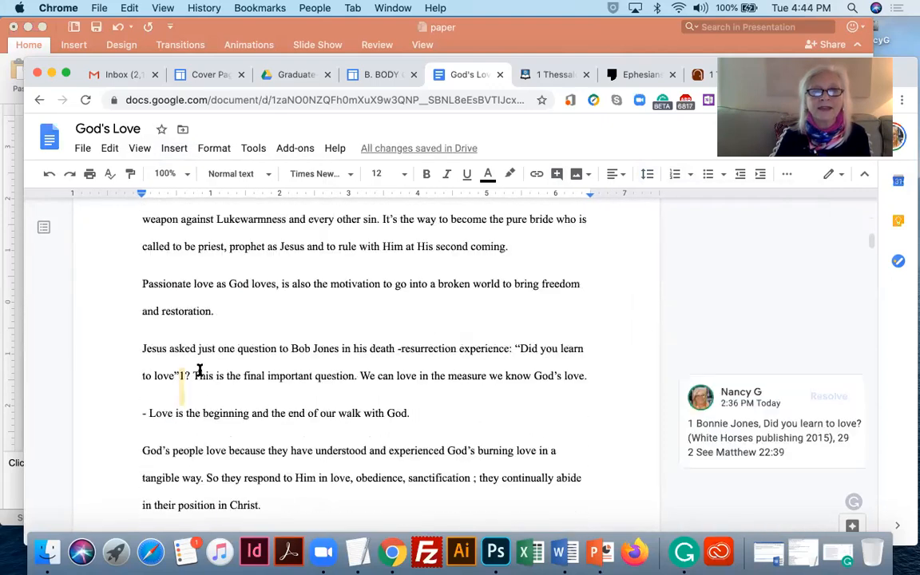
scroll(200, 369, down, 20)
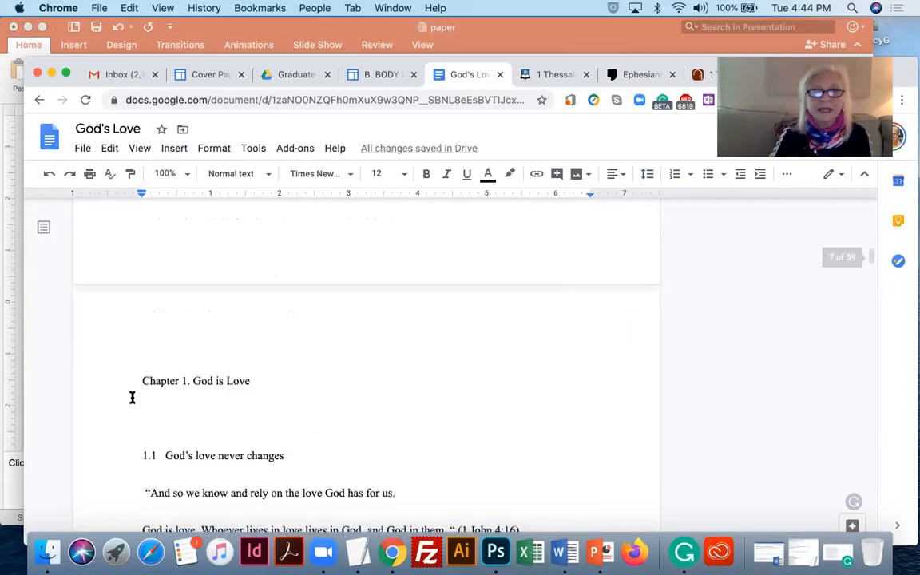
Set the 1 John 4:16 quotation under heading 1.1 to single spacing with no space after paragraphs, and centre it
scroll(183, 432, down, 3)
drag(142, 385, 527, 425)
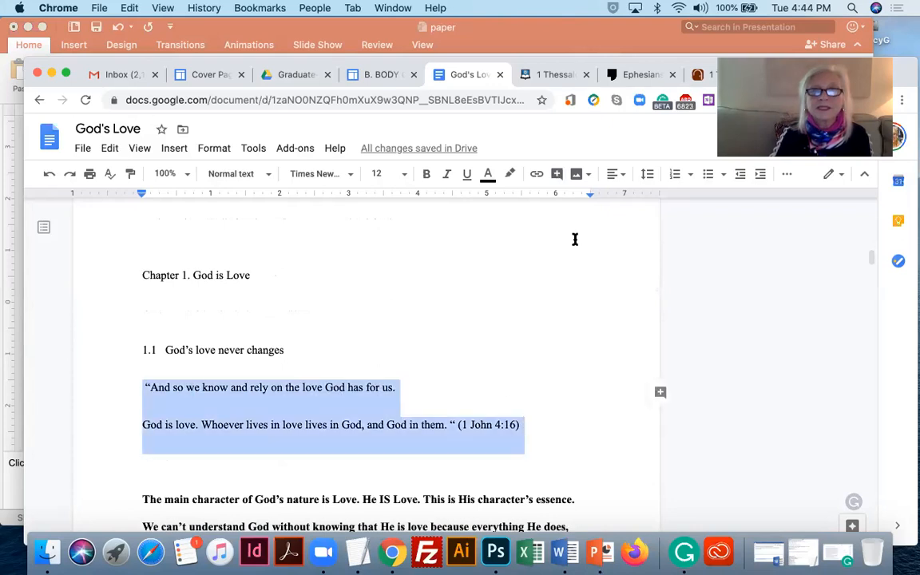
click(649, 177)
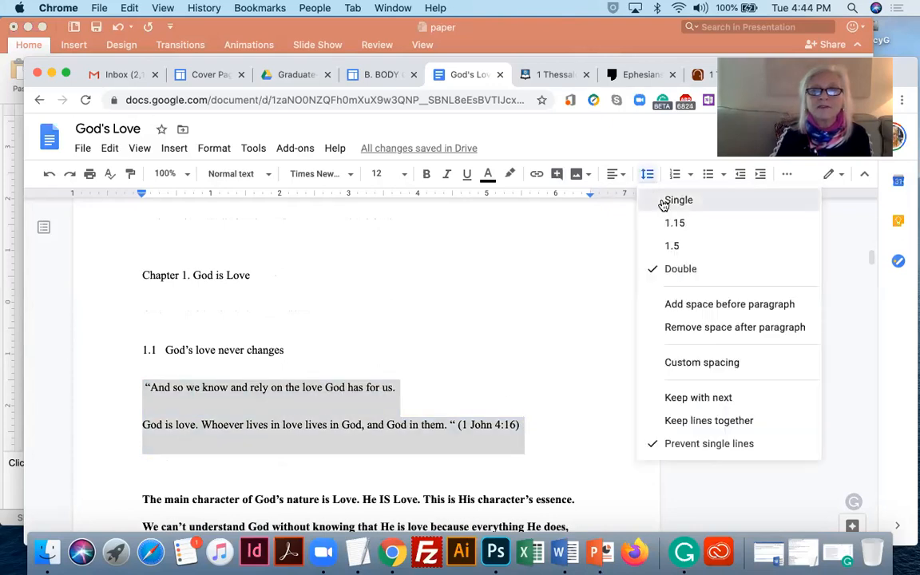
click(663, 200)
click(649, 181)
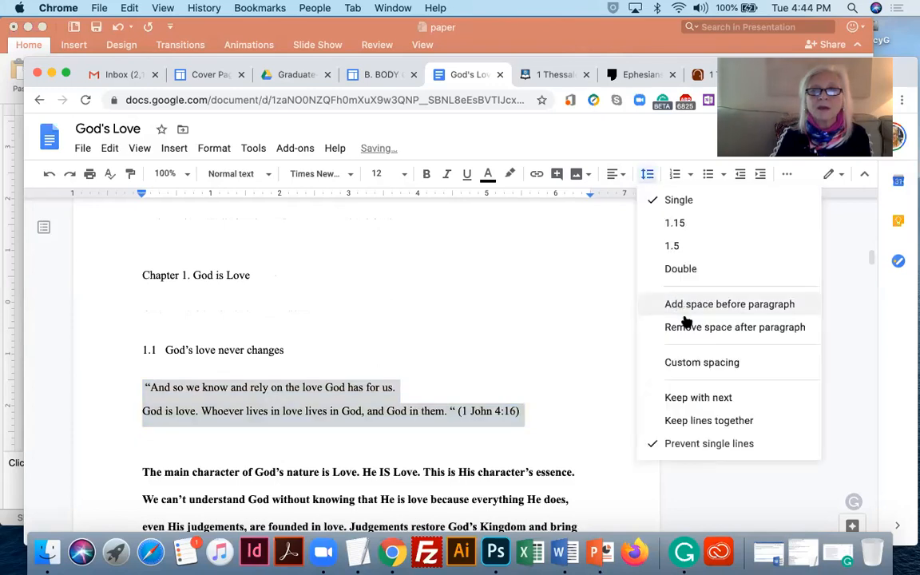
click(684, 323)
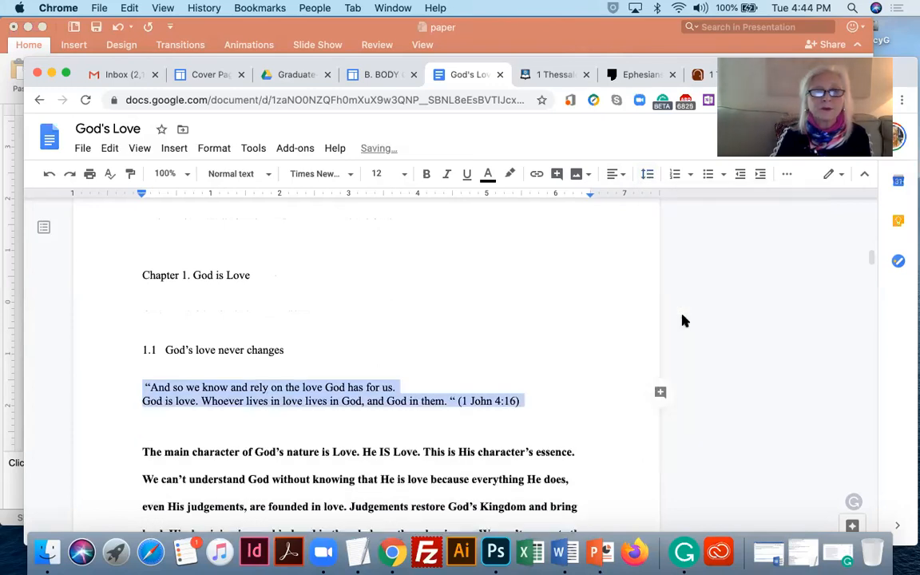
click(615, 174)
click(575, 202)
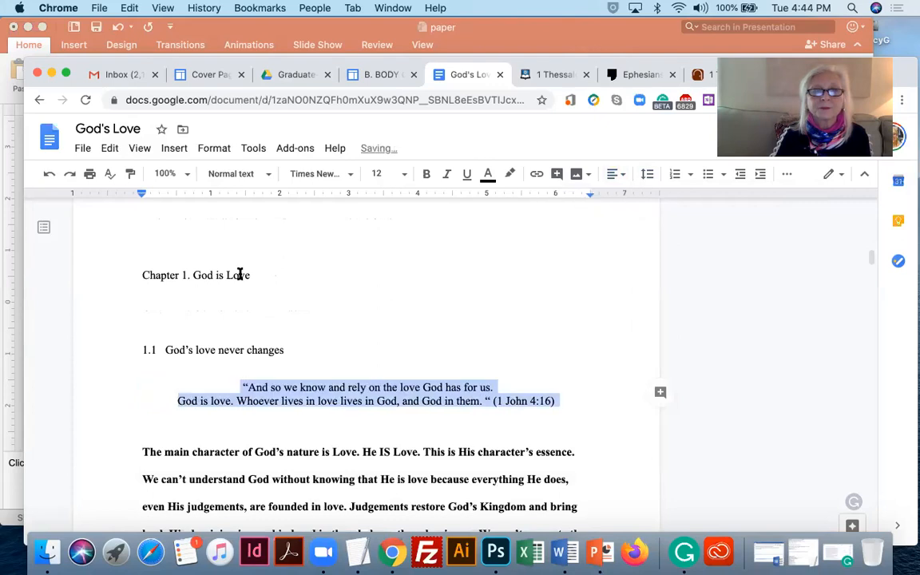
click(164, 275)
key(BackSpace)
text(a)
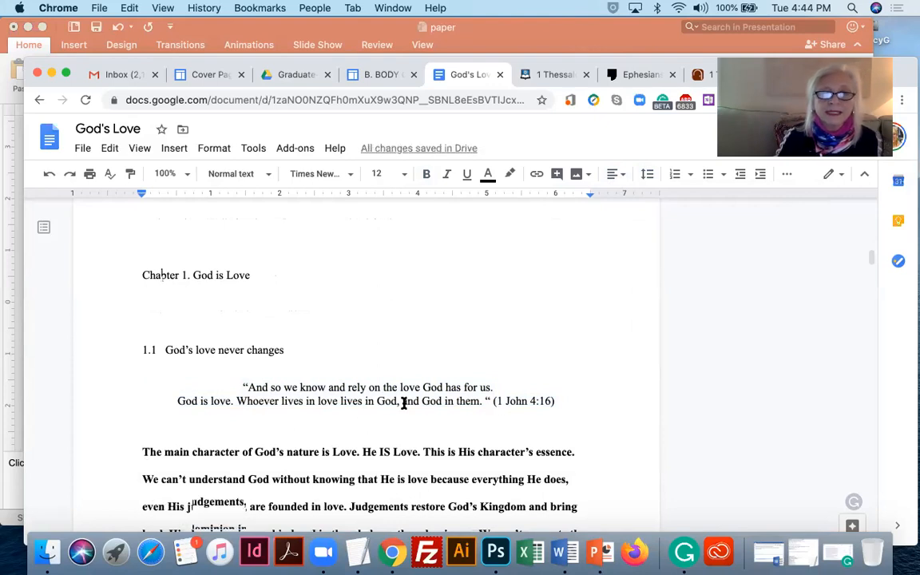
Delete the blank line between "God has strong emotions" and "The nature of God's Love is expressed in 1 Corinthians 13"
scroll(405, 403, down, 5)
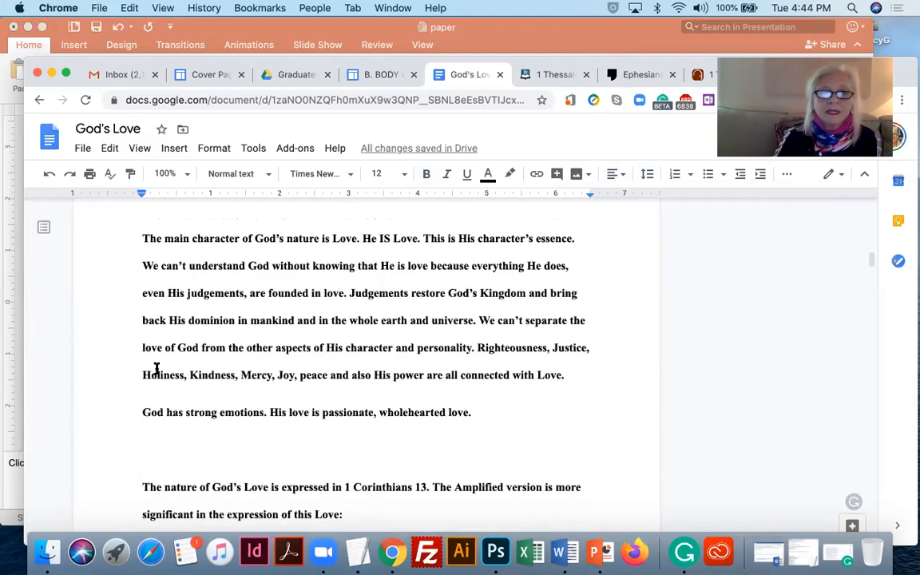
click(142, 453)
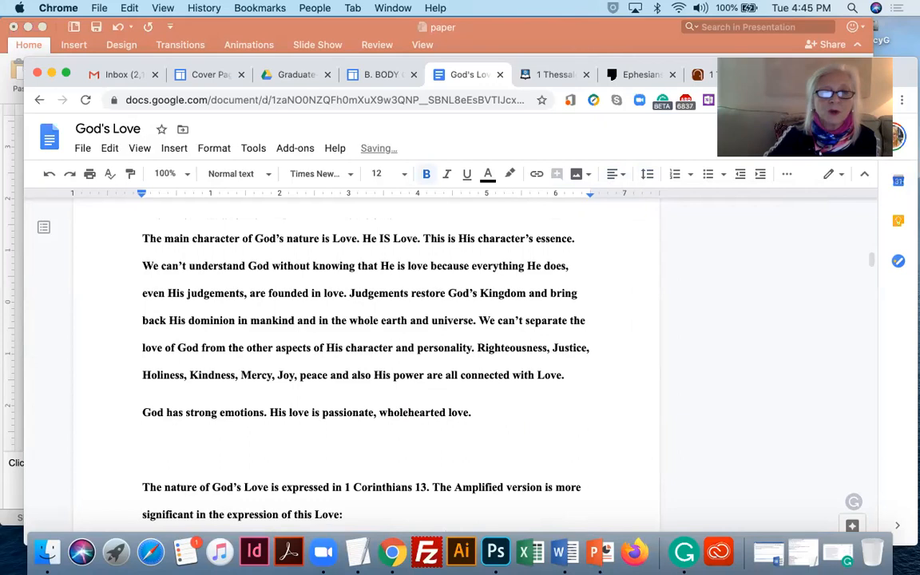
key(BackSpace)
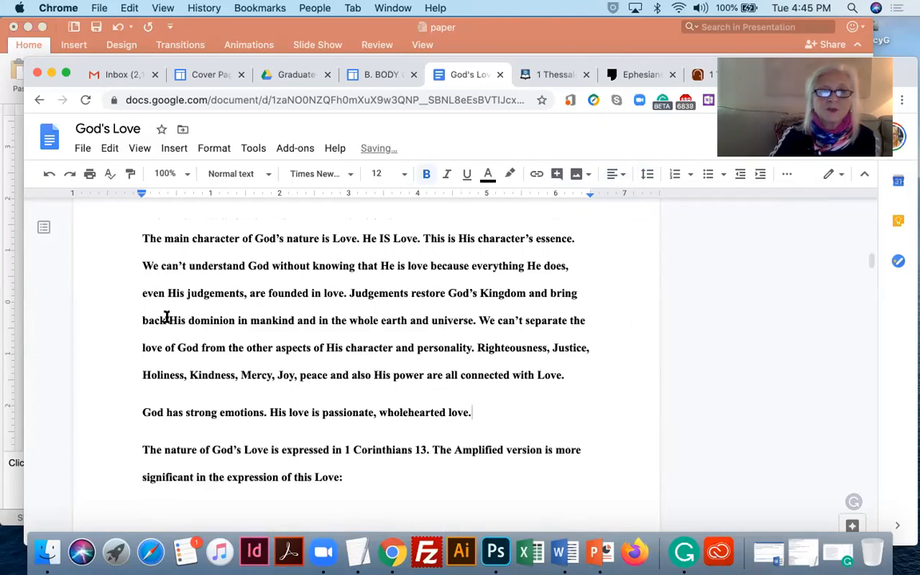
Remove the bold formatting from the passage starting "The main character of God's nature is Love" and ending "(1 Corinthians 13:4-8)"
scroll(166, 317, down, 5)
scroll(166, 317, down, 6)
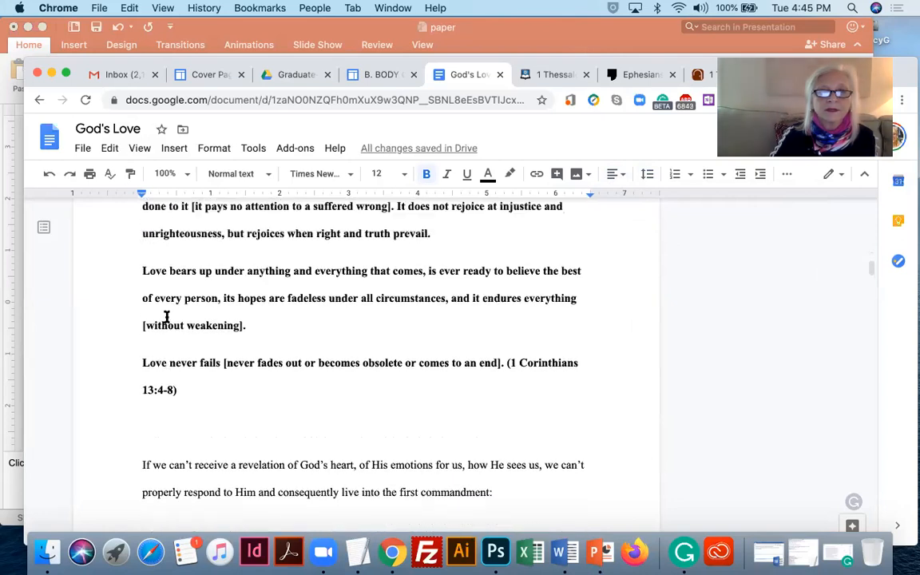
double_click(183, 396)
click(189, 389)
scroll(187, 377, up, 1)
scroll(187, 377, up, 8)
scroll(188, 368, up, 3)
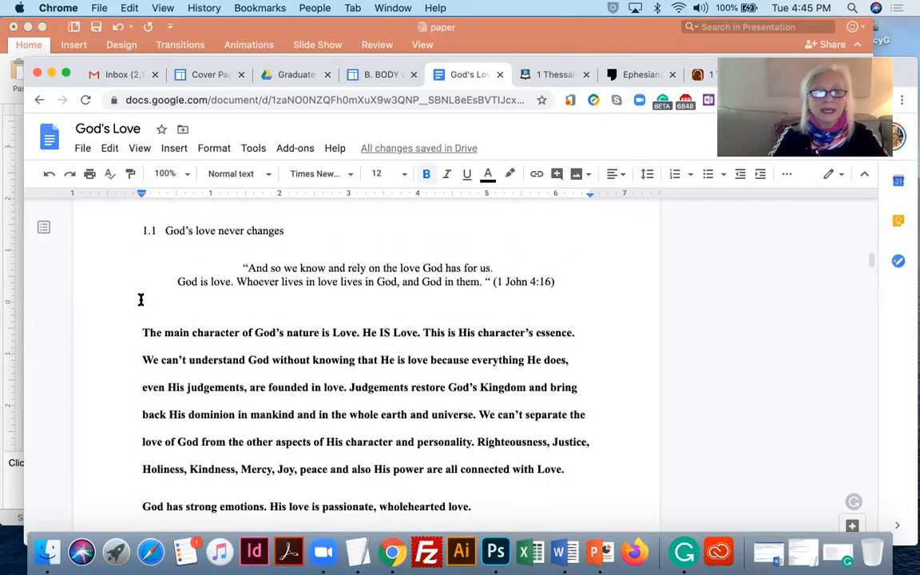
shift+click(140, 332)
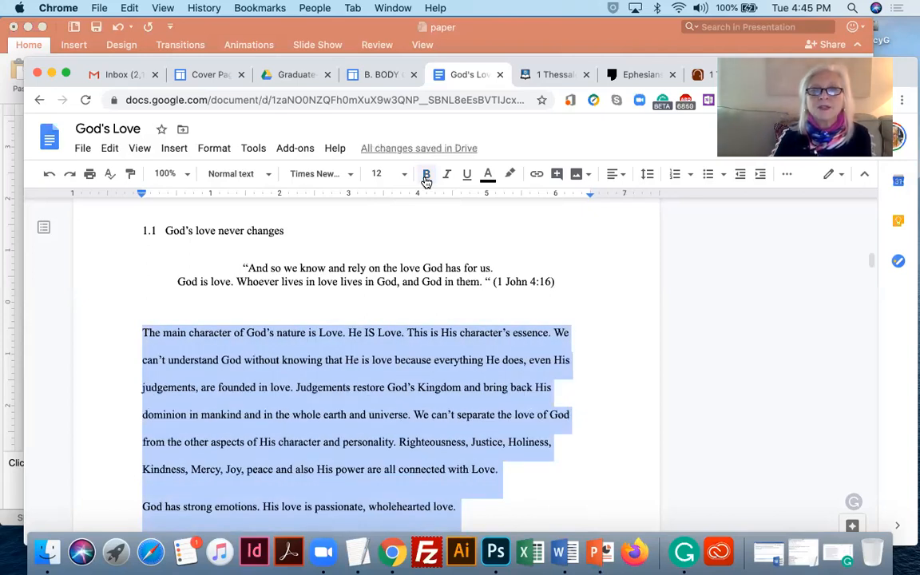
Set the passage from "The main character" through "13:4-8)" to single spacing without space after paragraphs, and increase its indent one level
click(648, 176)
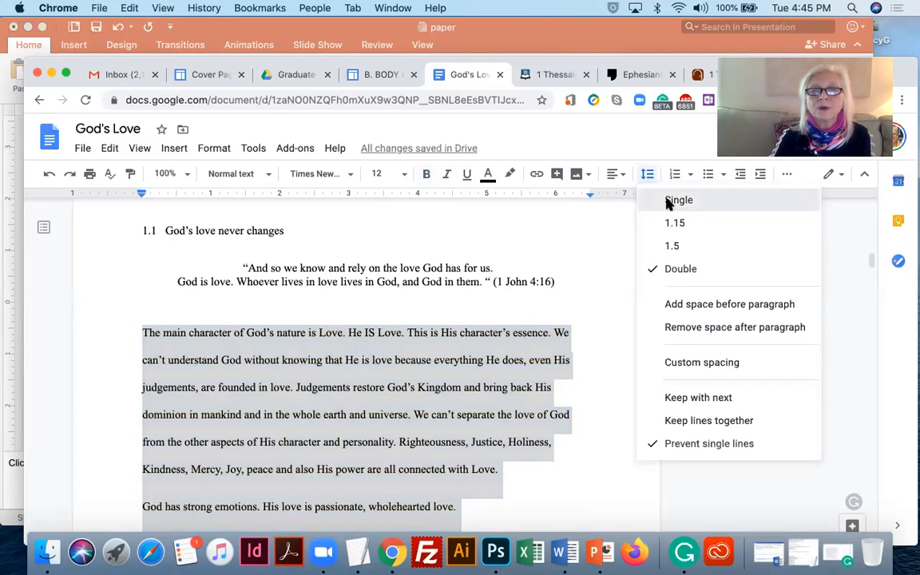
click(669, 202)
click(649, 175)
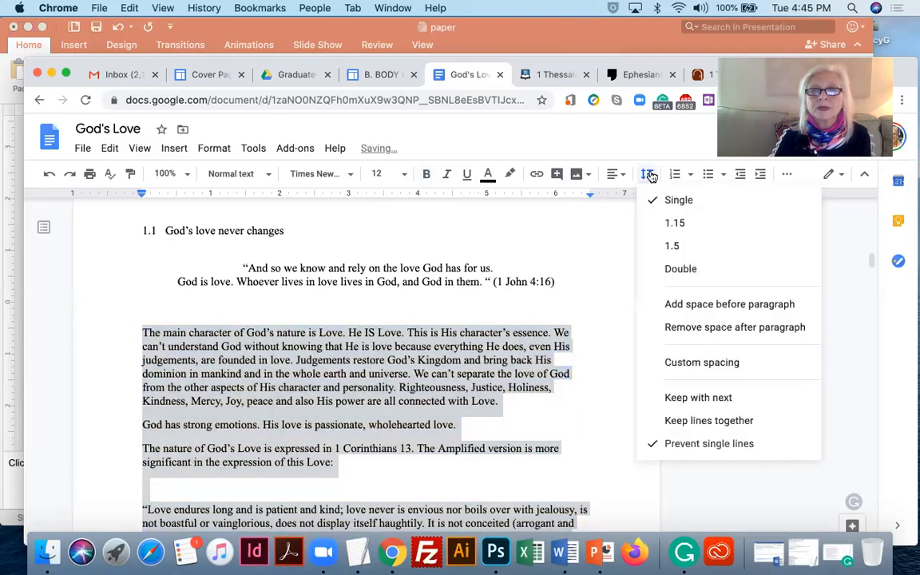
click(691, 325)
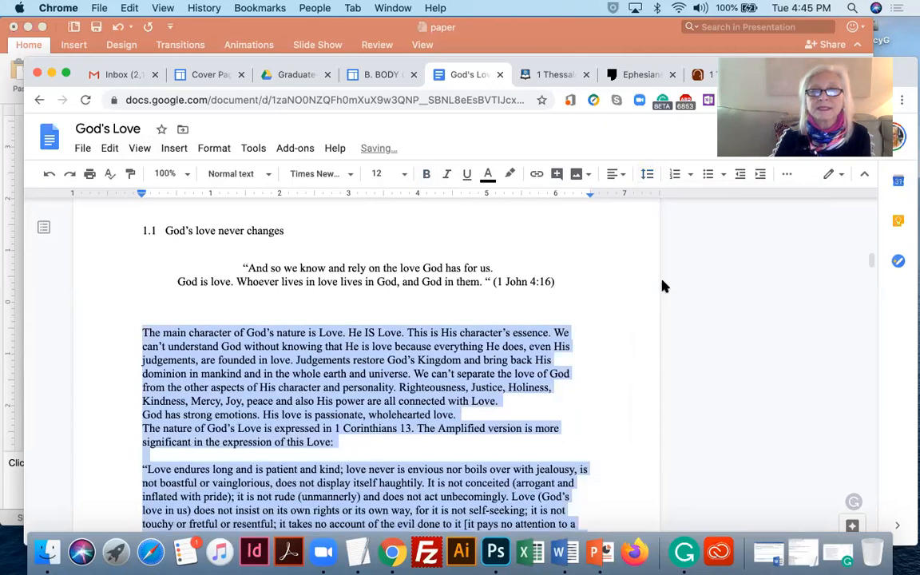
click(760, 174)
scroll(375, 339, down, 5)
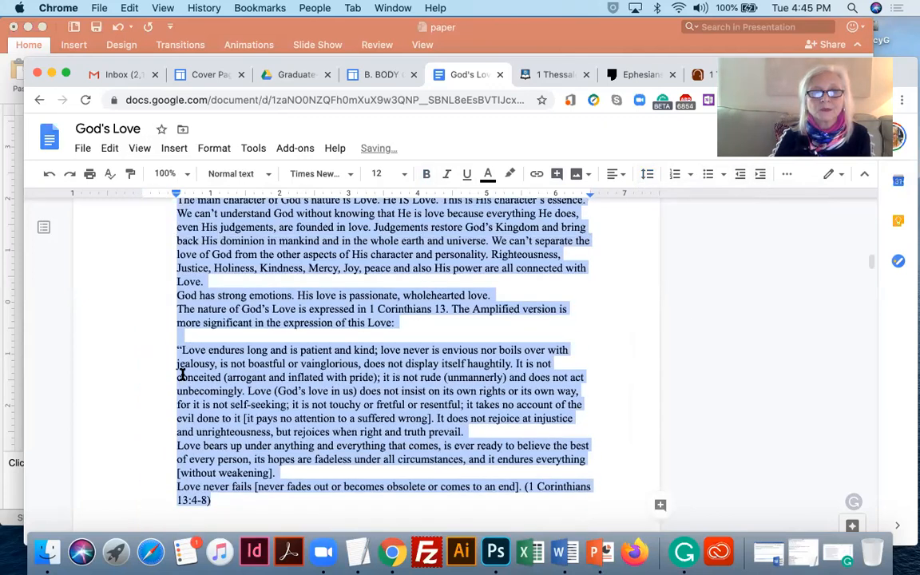
Join the "God has strong emotions" line to the end of the preceding paragraph, separated by one space
click(177, 296)
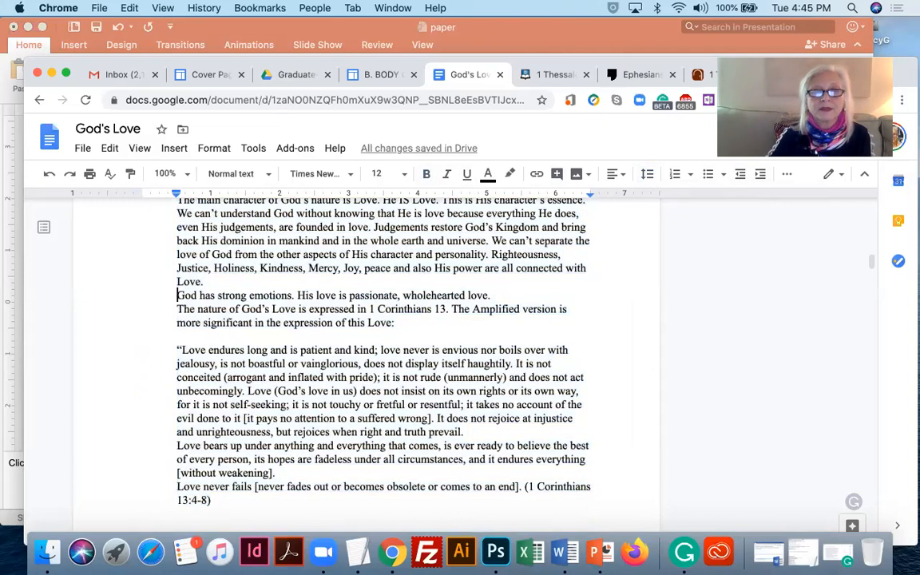
key(BackSpace)
key(BackSpace)
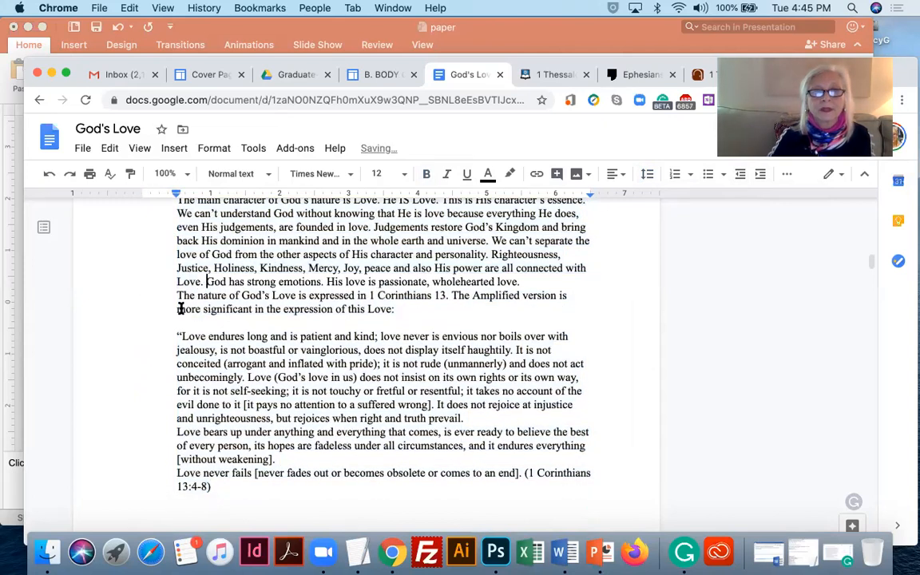
Try to indent the first line of the paragraph starting "The main character of God's nature is Love"
scroll(232, 394, down, 4)
scroll(231, 395, up, 6)
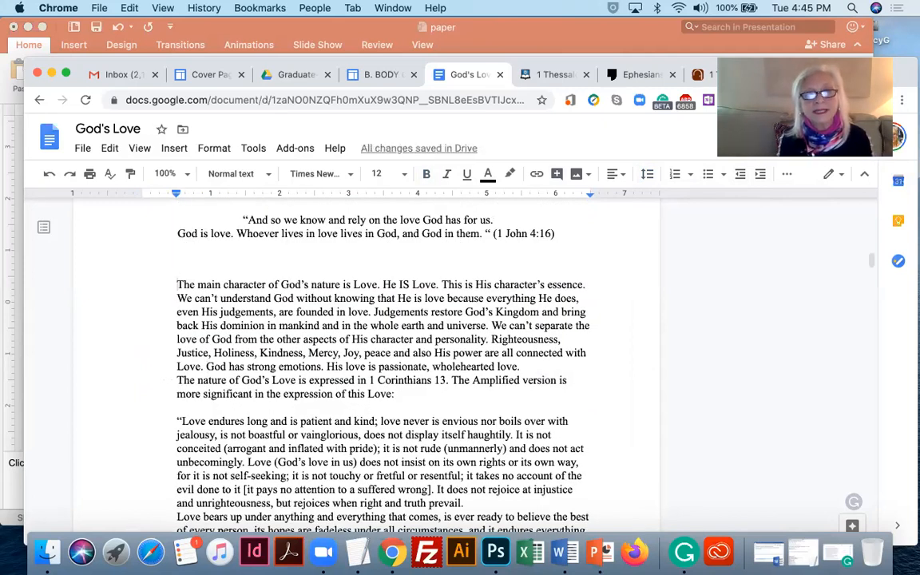
key(Tab)
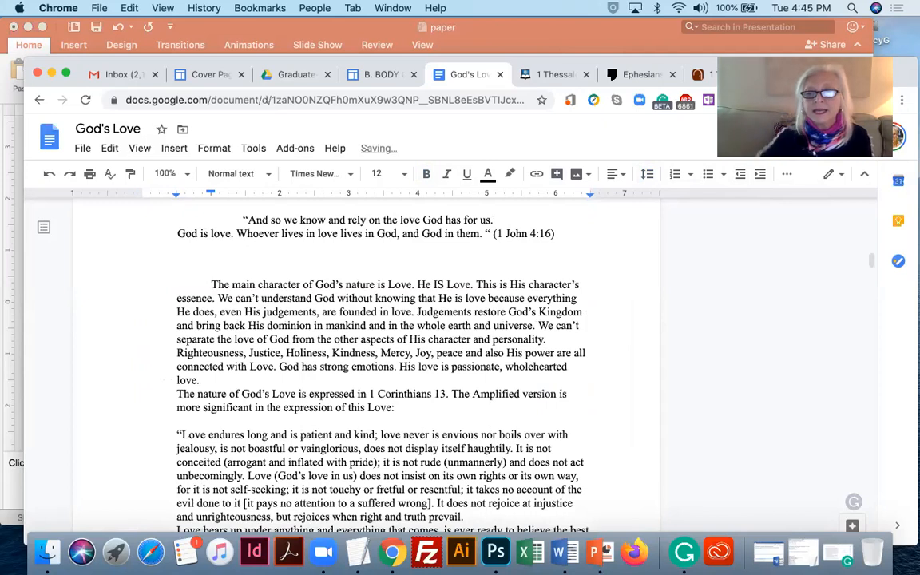
key(ctrl+z)
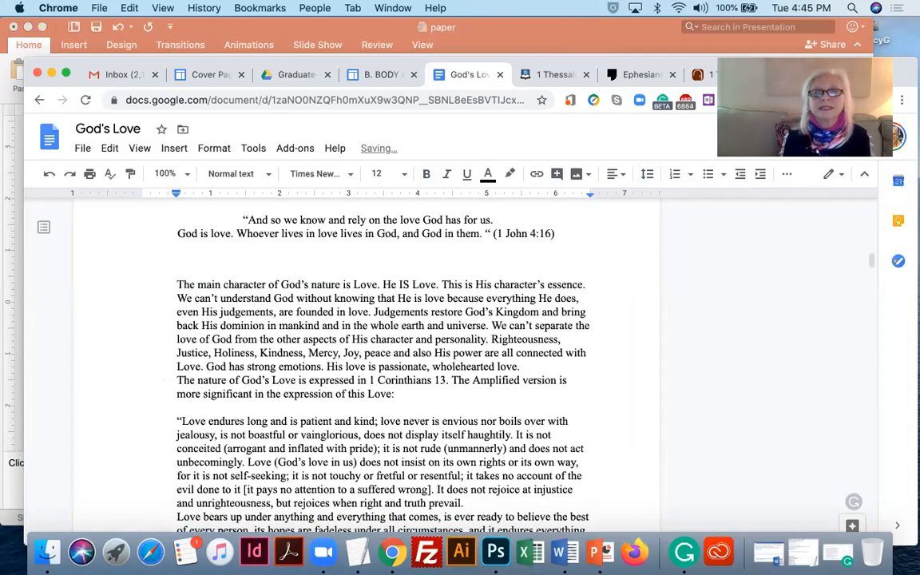
Join the lines starting "The nature of God's Love is expressed" and "Love bears up under anything" to the paragraphs preceding them
click(169, 380)
key(BackSpace)
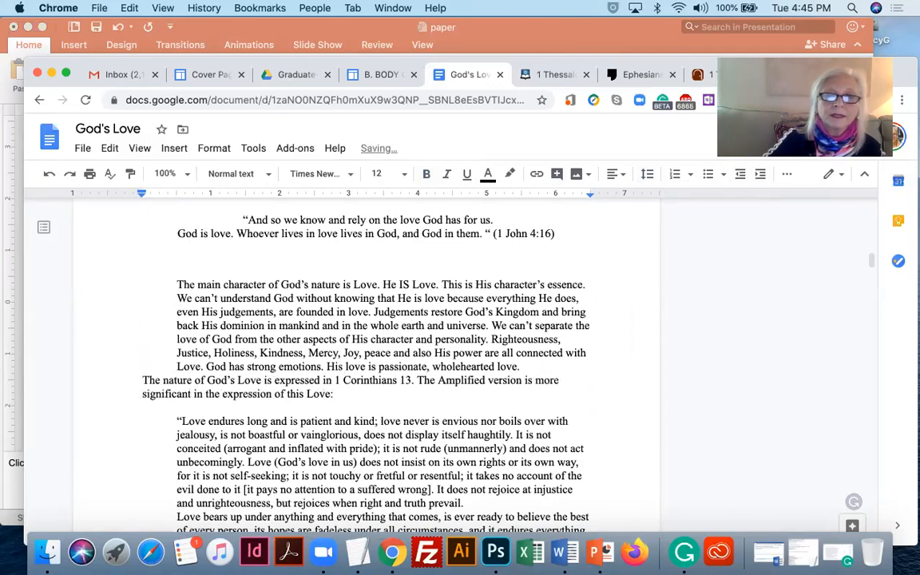
key(BackSpace)
scroll(236, 362, down, 5)
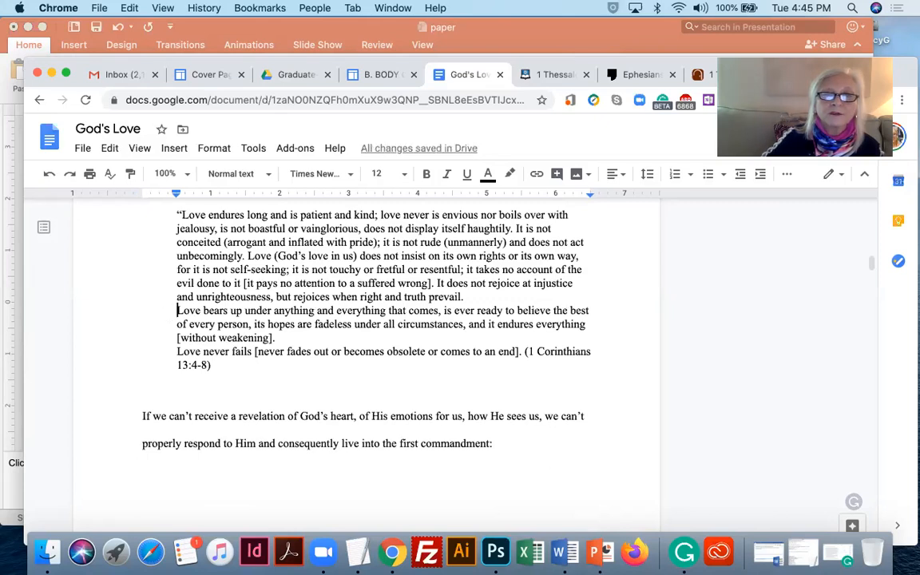
key(BackSpace)
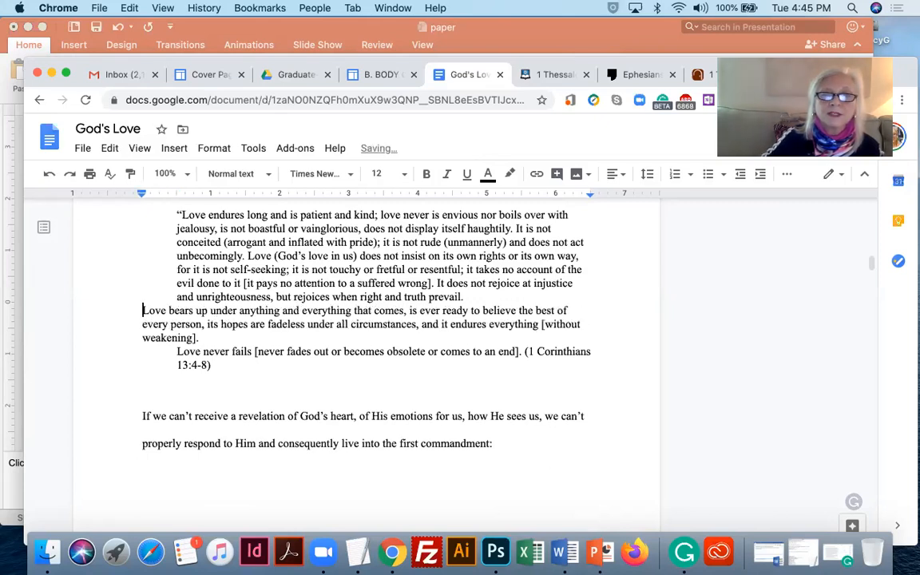
key(BackSpace)
Delete the empty line between "Chapter 1. God is Love" and "1.1 God's love never changes"
scroll(173, 388, up, 2)
scroll(173, 388, up, 8)
double_click(159, 386)
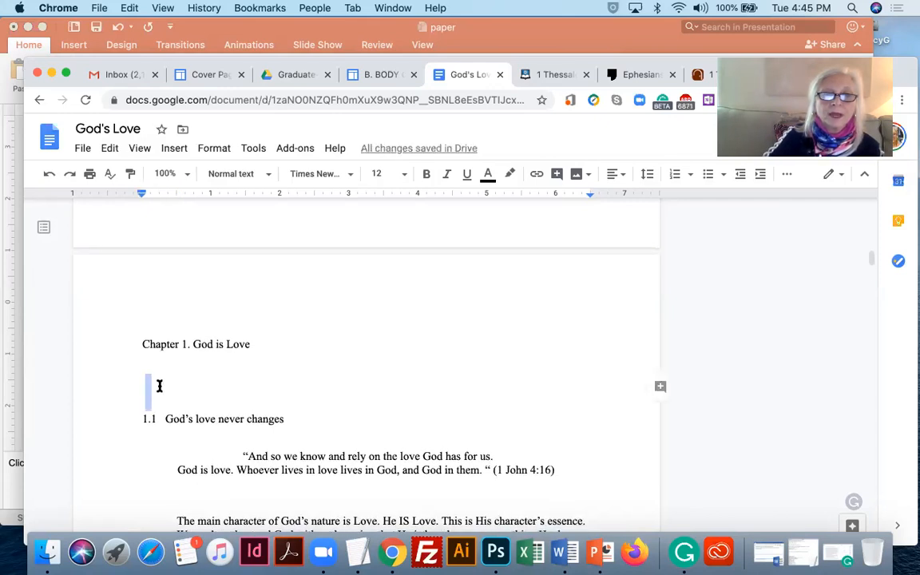
key(BackSpace)
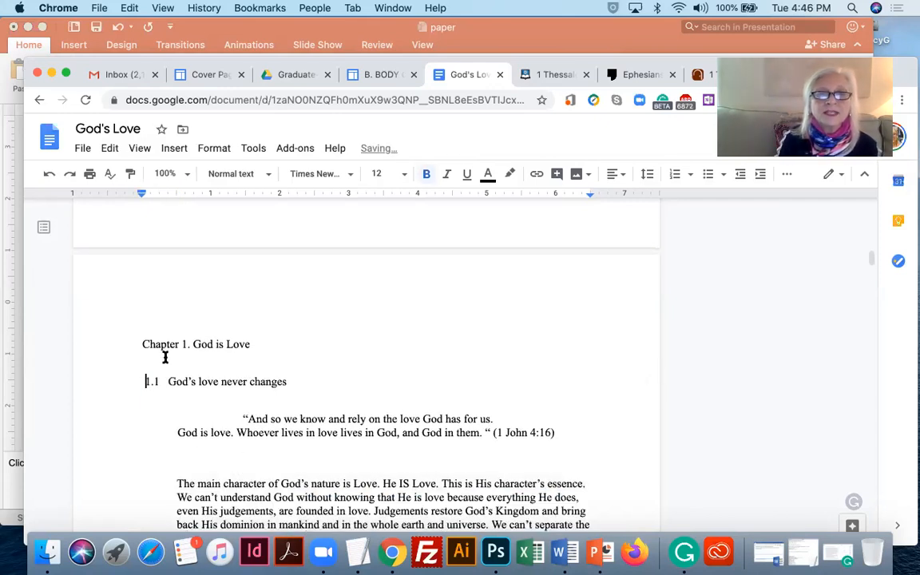
Review the thesis back to its title page and open the Table of Contents guidelines in the college's student portal
scroll(165, 357, up, 10)
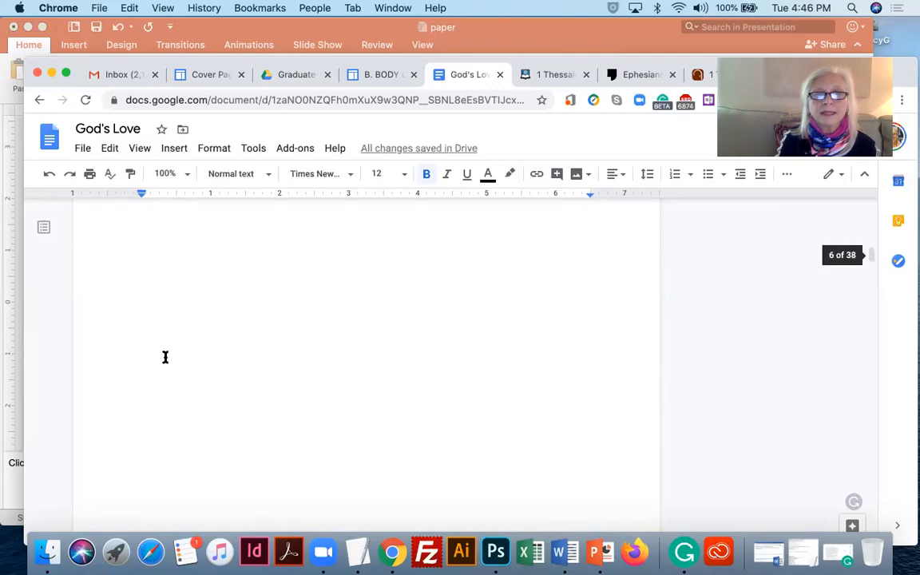
scroll(165, 357, up, 20)
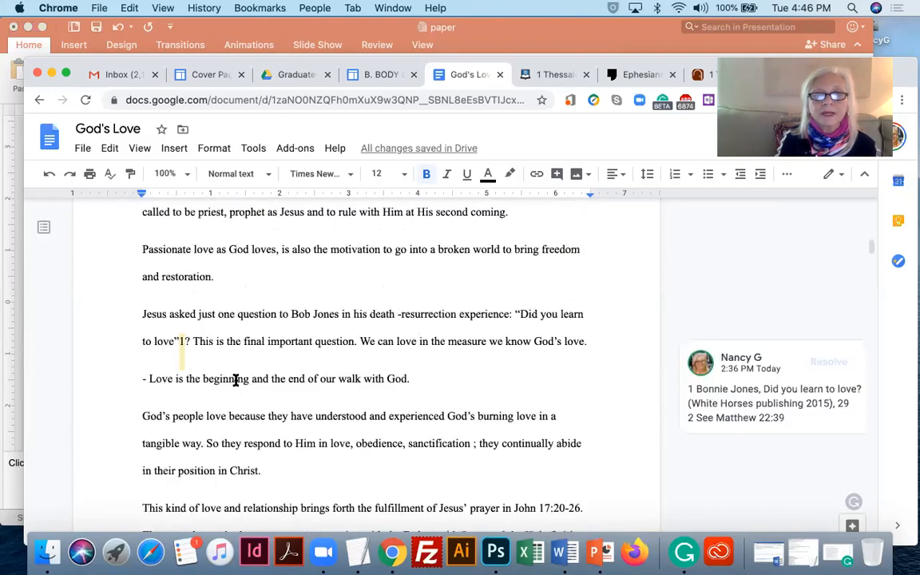
scroll(237, 380, up, 20)
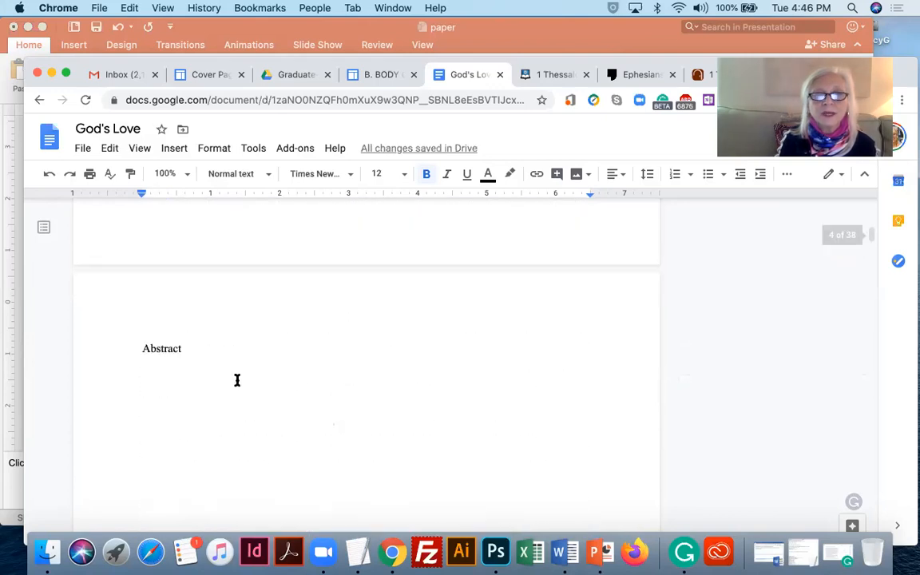
scroll(237, 380, up, 10)
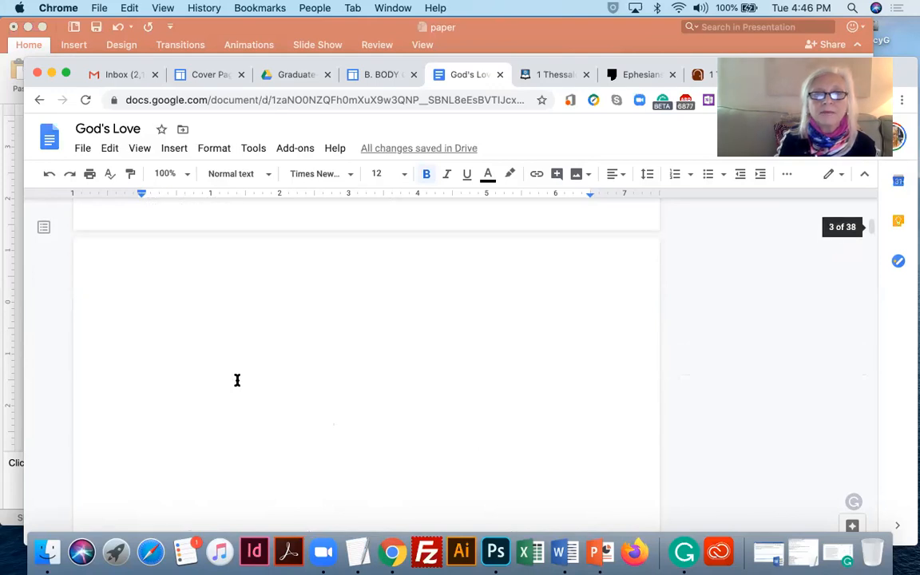
scroll(237, 381, up, 10)
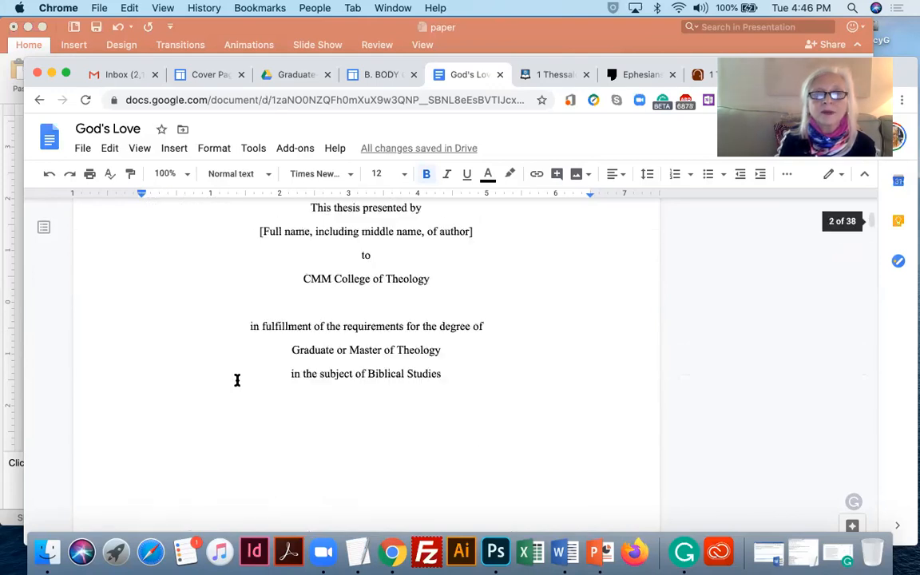
click(355, 77)
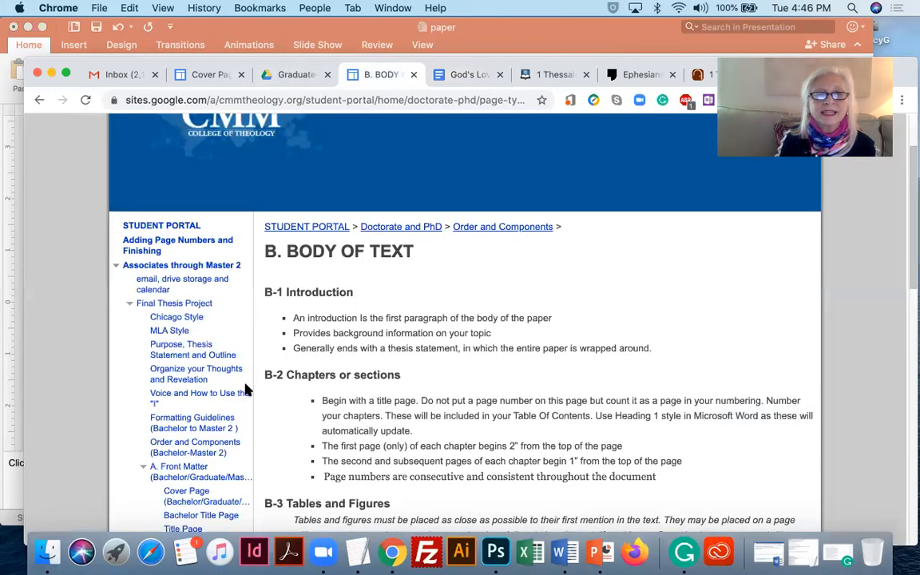
scroll(247, 389, down, 3)
click(182, 471)
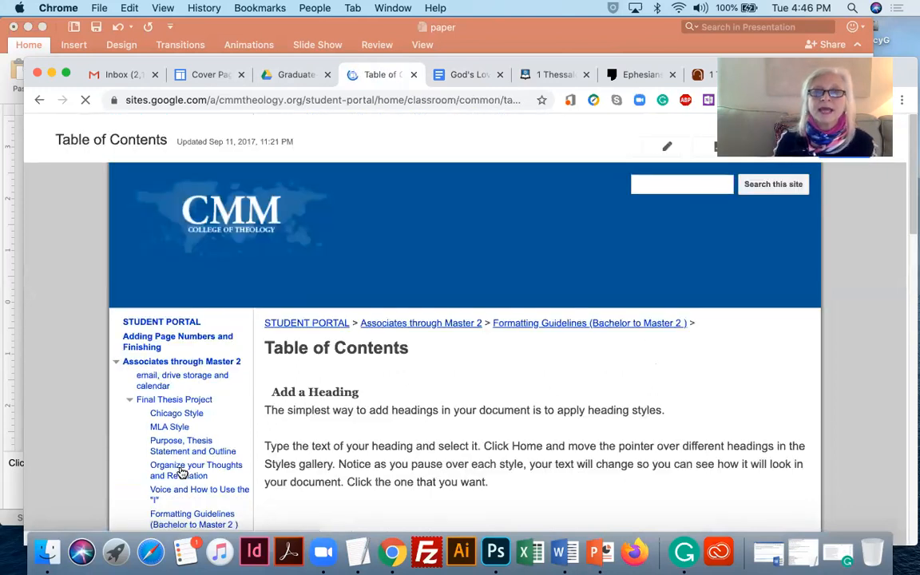
click(450, 78)
click(397, 76)
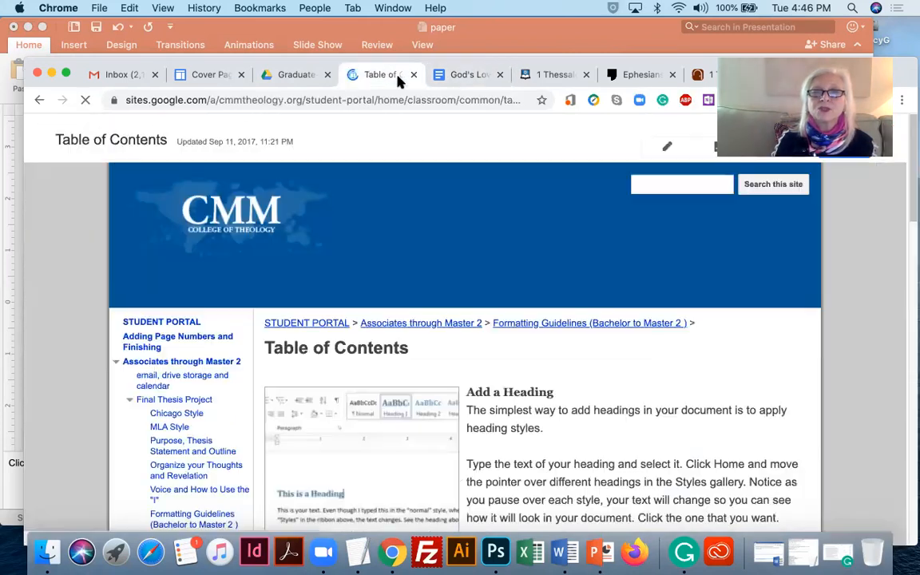
Read the portal's instructions on adding headings and on creating and customizing a table of contents
scroll(472, 314, down, 5)
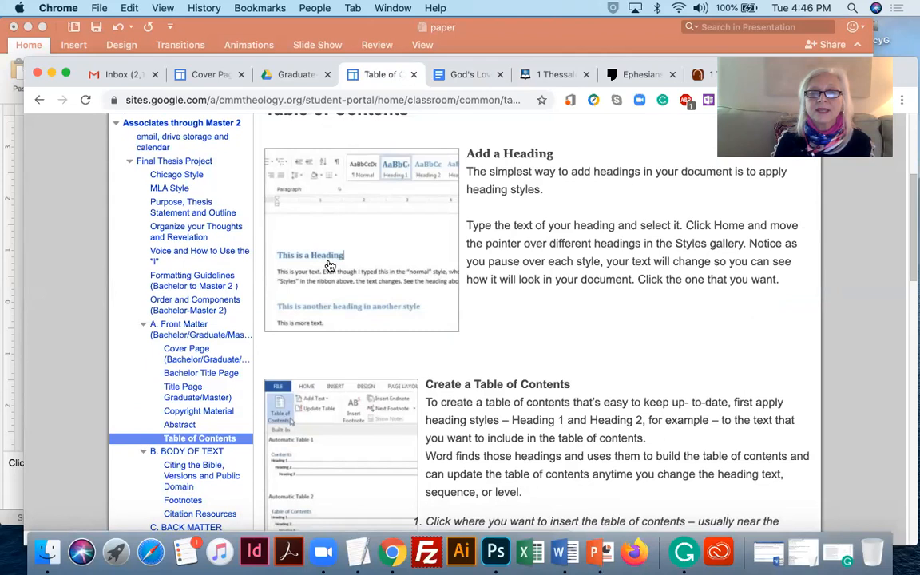
scroll(330, 266, down, 4)
scroll(330, 266, down, 5)
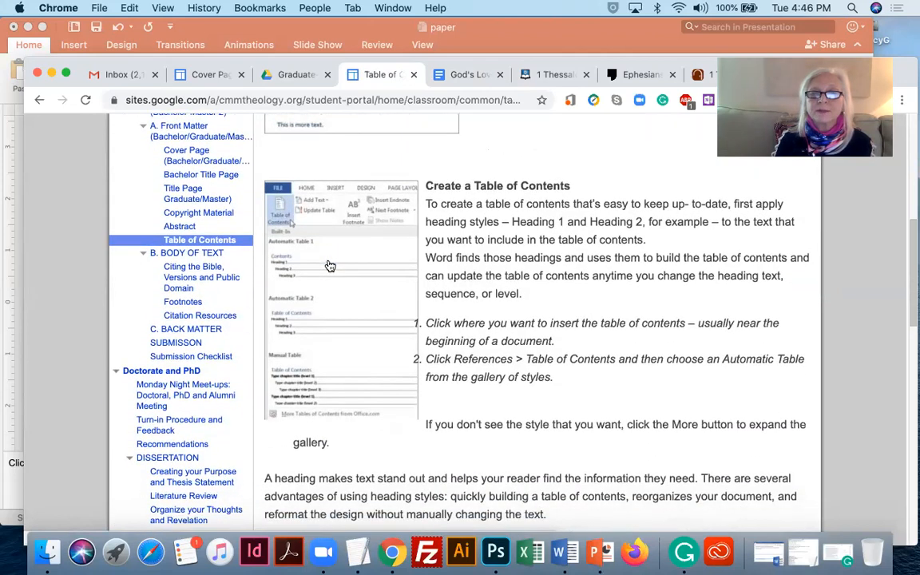
scroll(330, 266, down, 2)
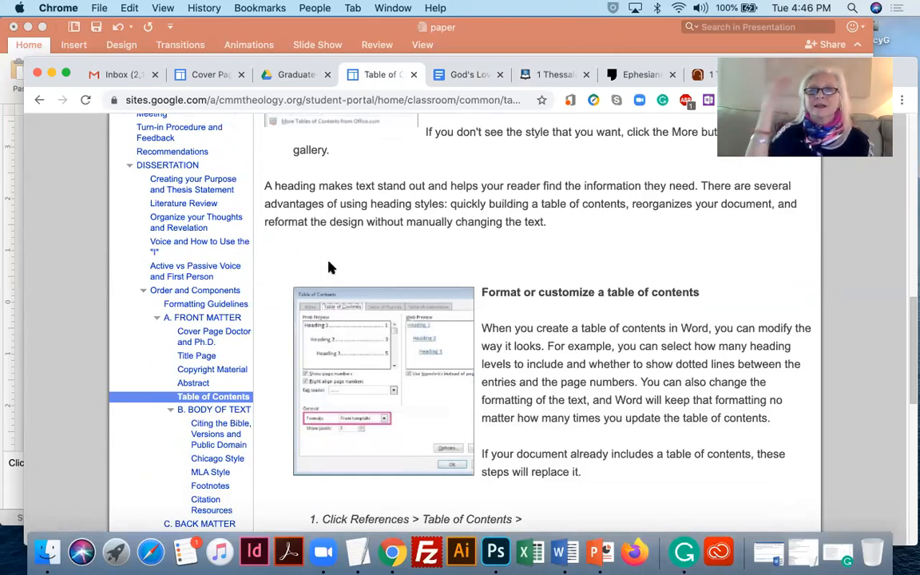
Return to the God's Love document and add a "Table of contents" title on its own line above the "Introduction" heading
click(435, 76)
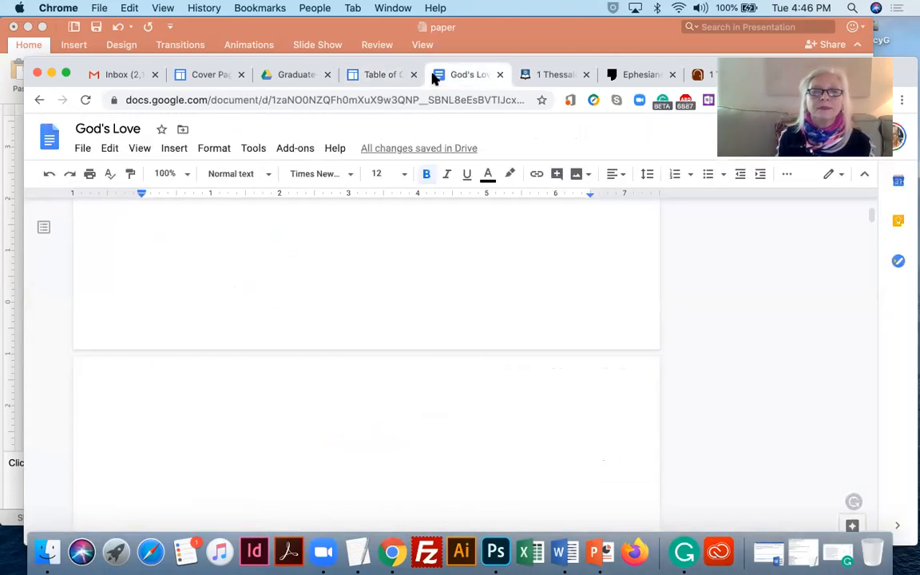
scroll(343, 266, down, 5)
scroll(343, 266, down, 5)
scroll(343, 266, down, 1)
scroll(344, 266, down, 10)
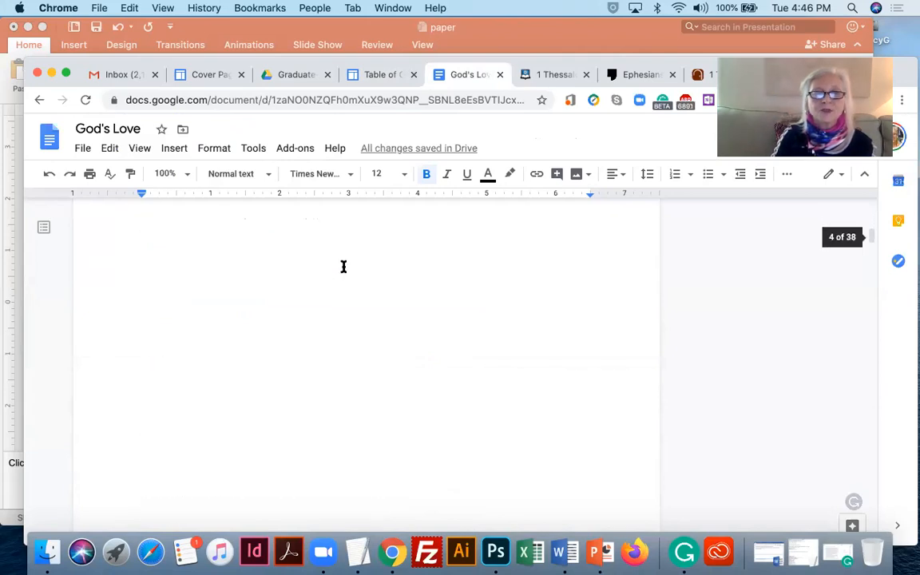
scroll(289, 276, down, 1)
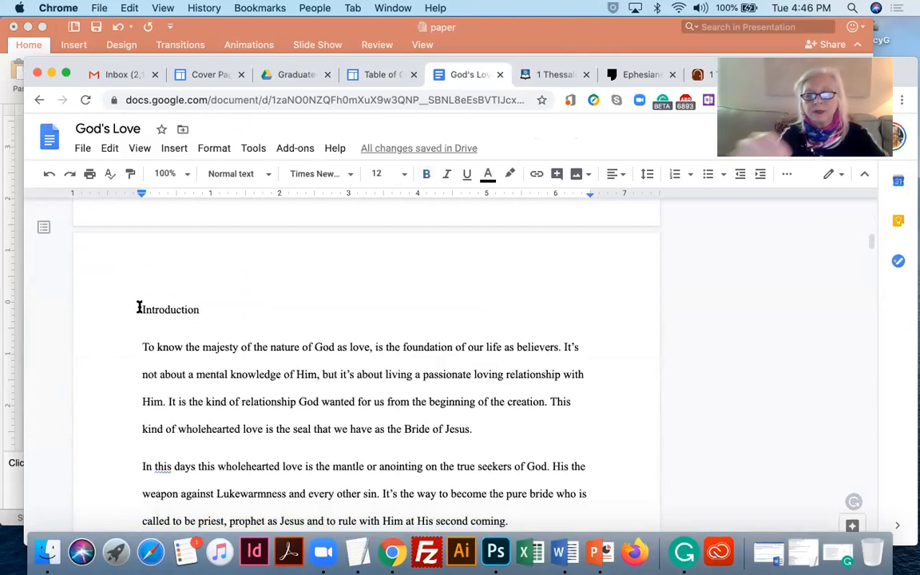
click(139, 309)
text(Table of )
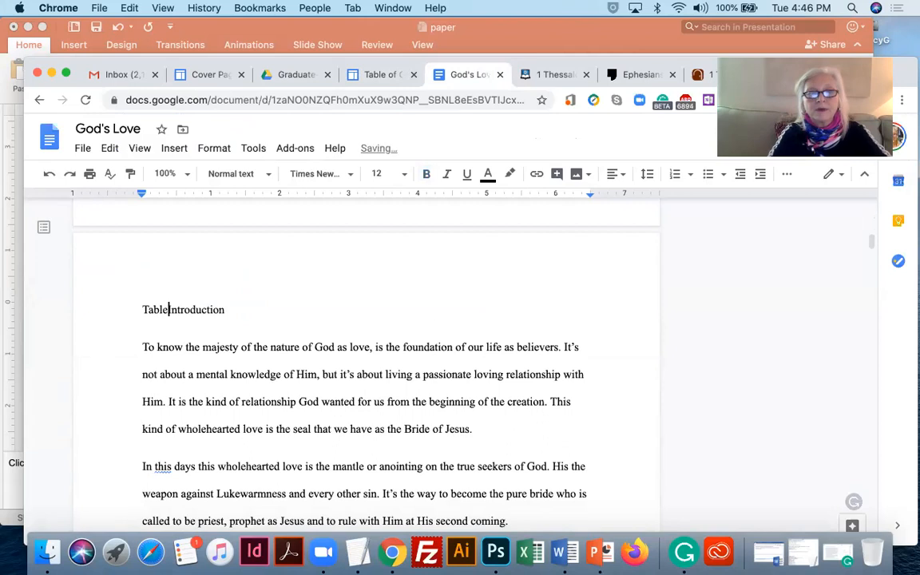
text(contens)
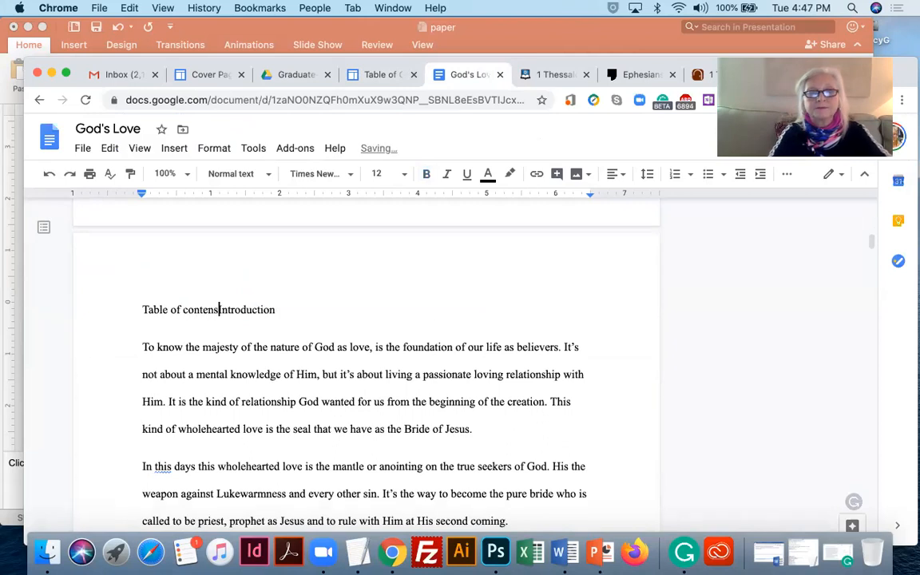
key(BackSpace)
text(ts)
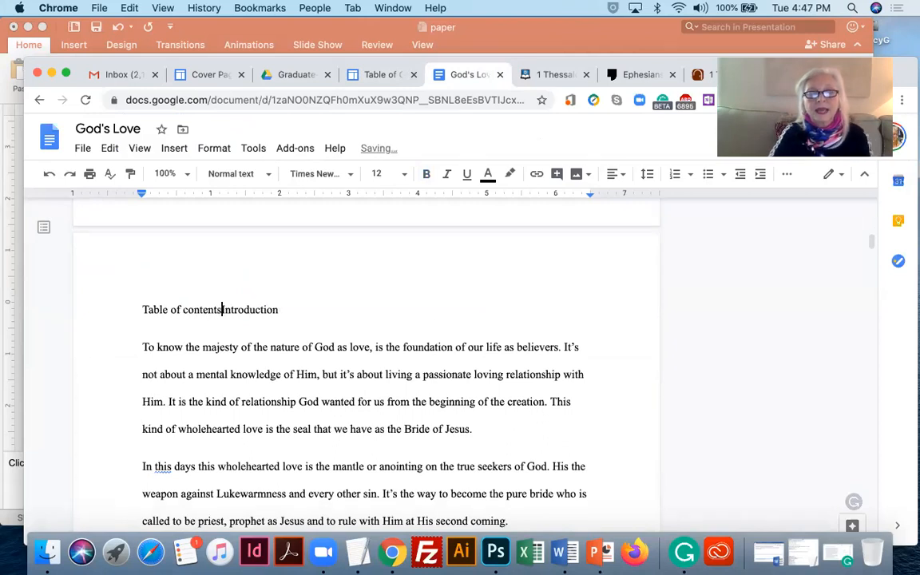
key(Return)
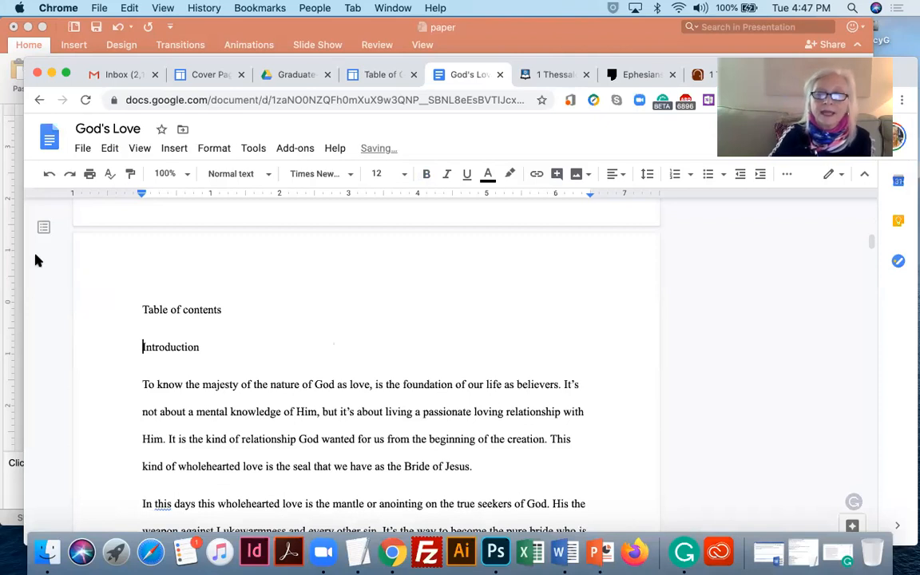
Insert a blank line and a page break between the "Table of contents" title and the "Introduction" heading
key(Return)
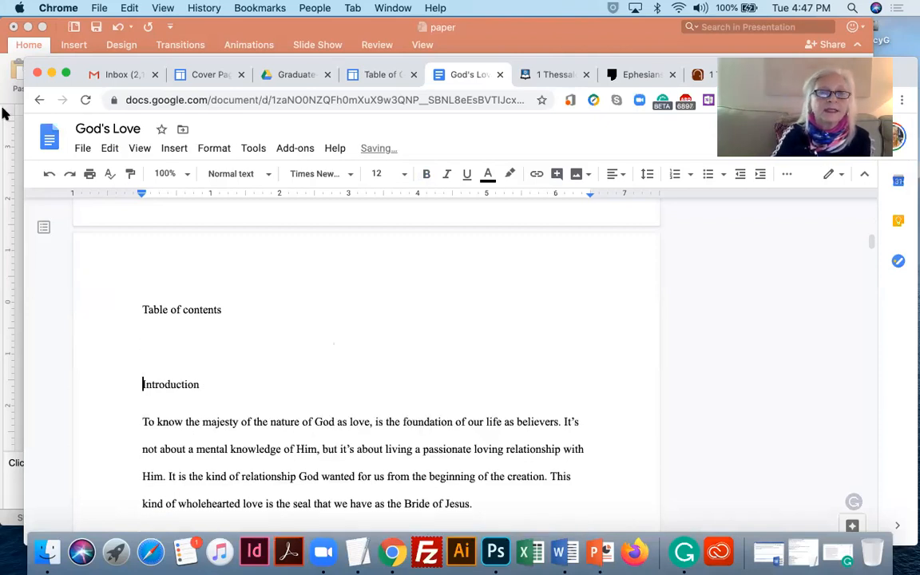
click(171, 149)
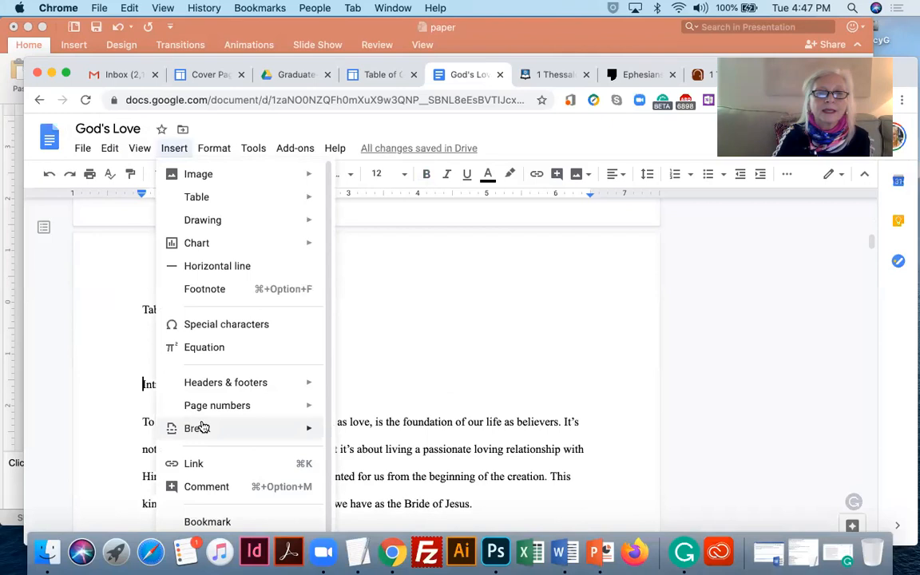
mouse_move(203, 428)
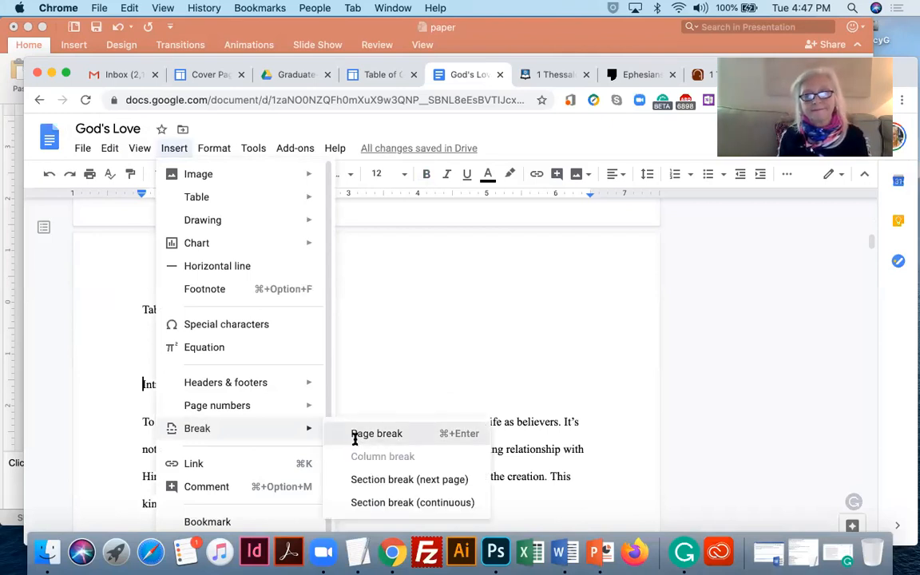
click(355, 438)
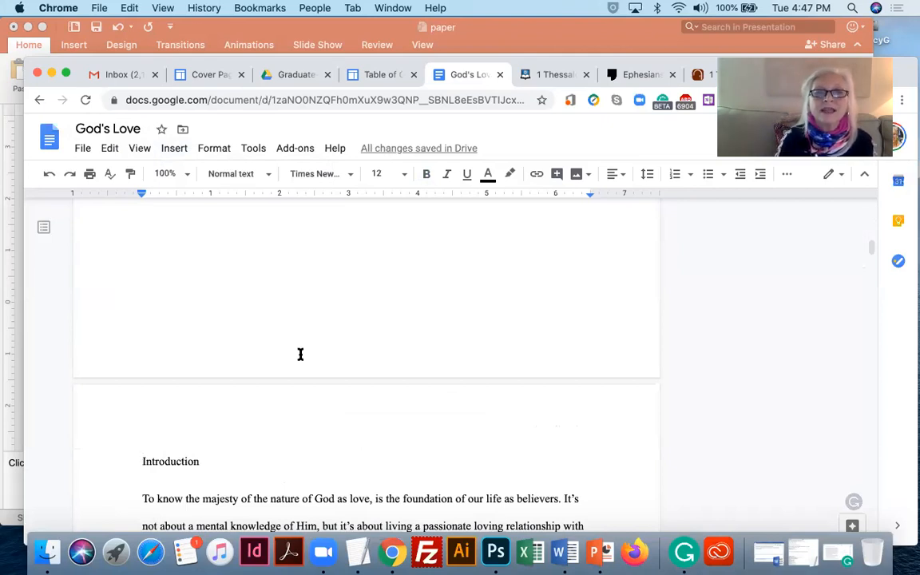
Add blank lines below the "Table of contents" title
scroll(286, 345, up, 8)
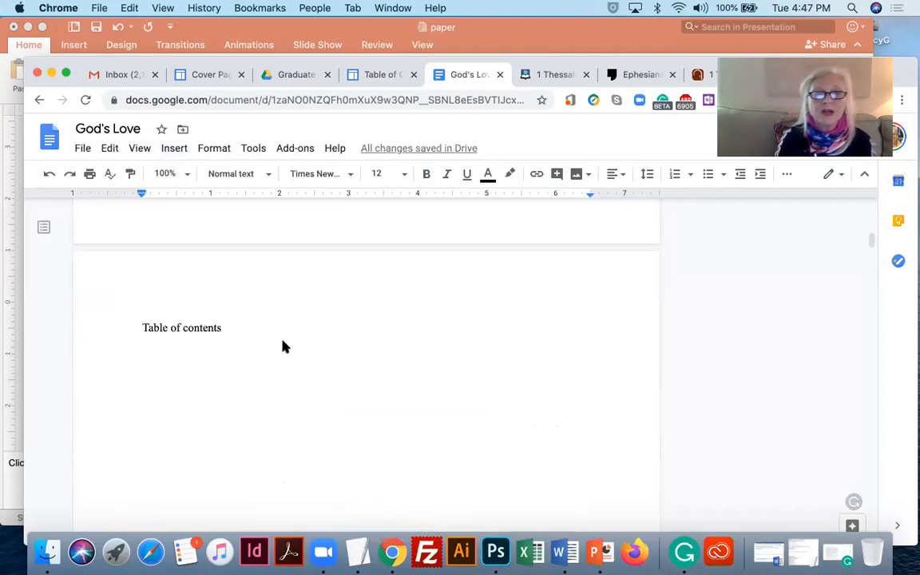
scroll(285, 346, down, 2)
click(159, 297)
click(223, 258)
key(Return)
key(Return)
key(Return)
key(Return)
key(Return)
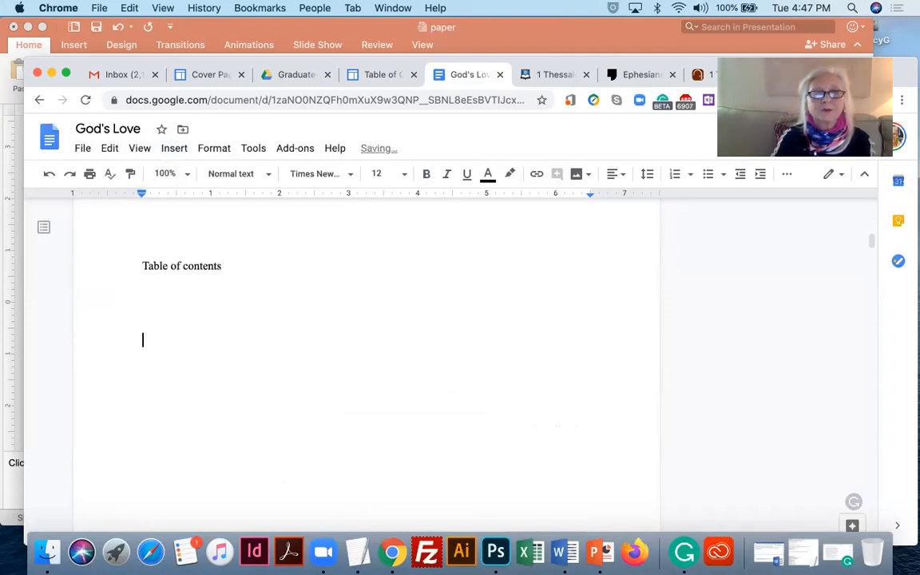
Insert a table of contents with page numbers below the "Table of contents" title, and remove it again
click(177, 149)
scroll(210, 490, down, 1)
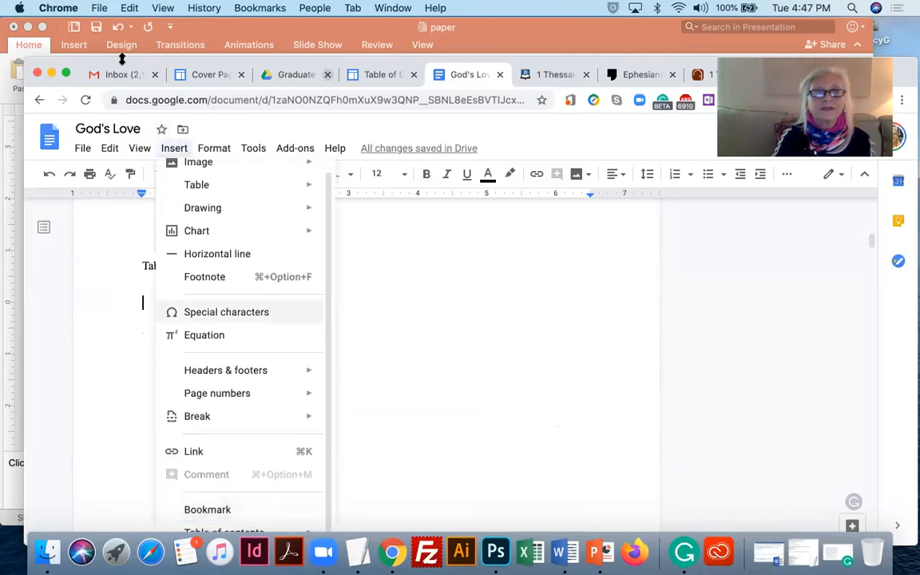
drag(123, 63, 112, 3)
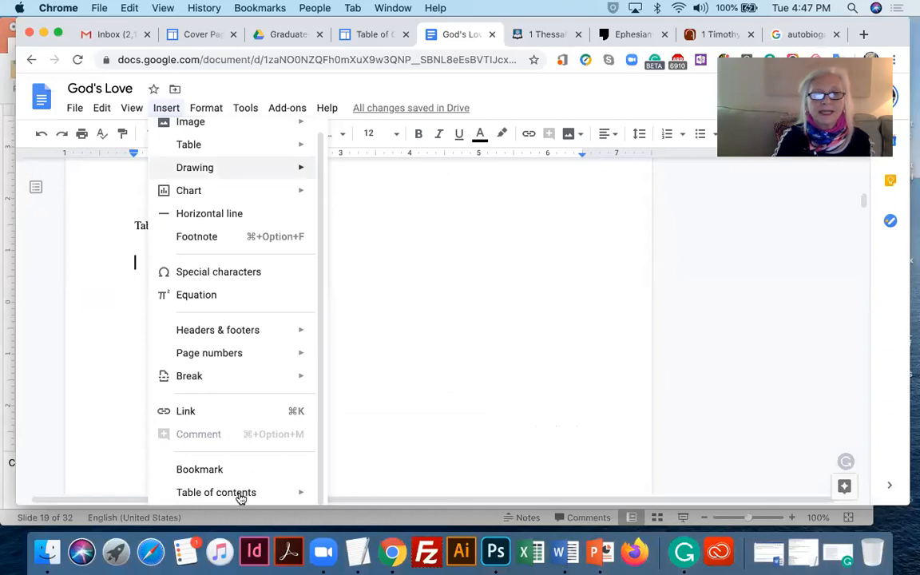
mouse_move(308, 492)
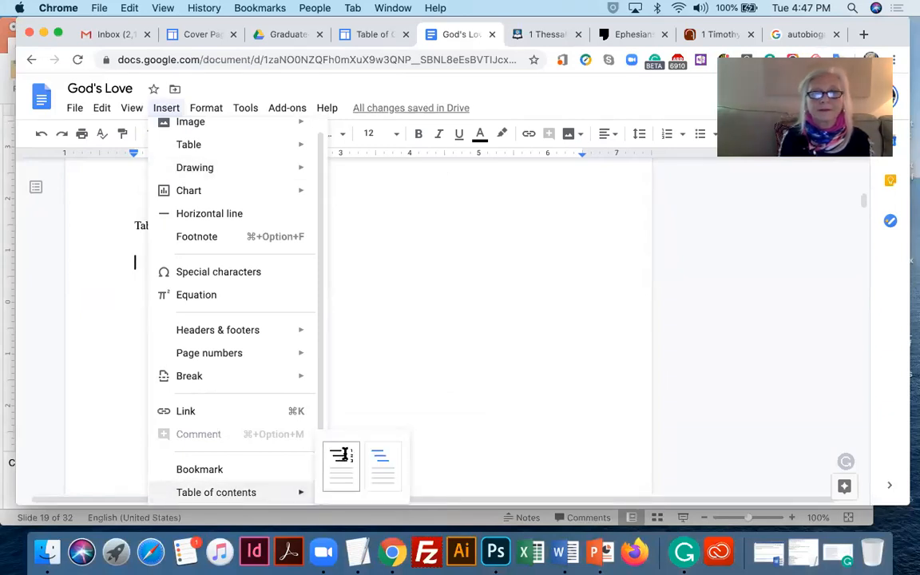
click(341, 455)
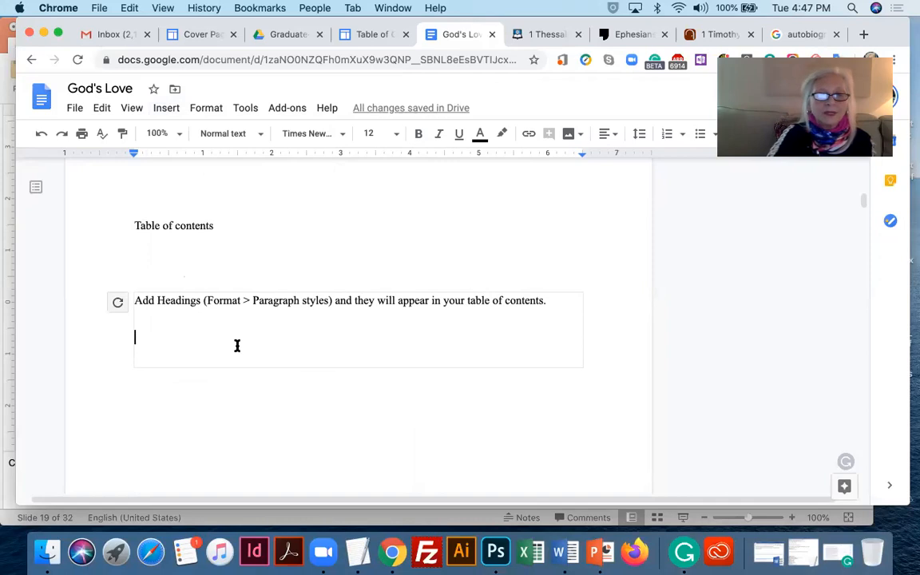
key(BackSpace)
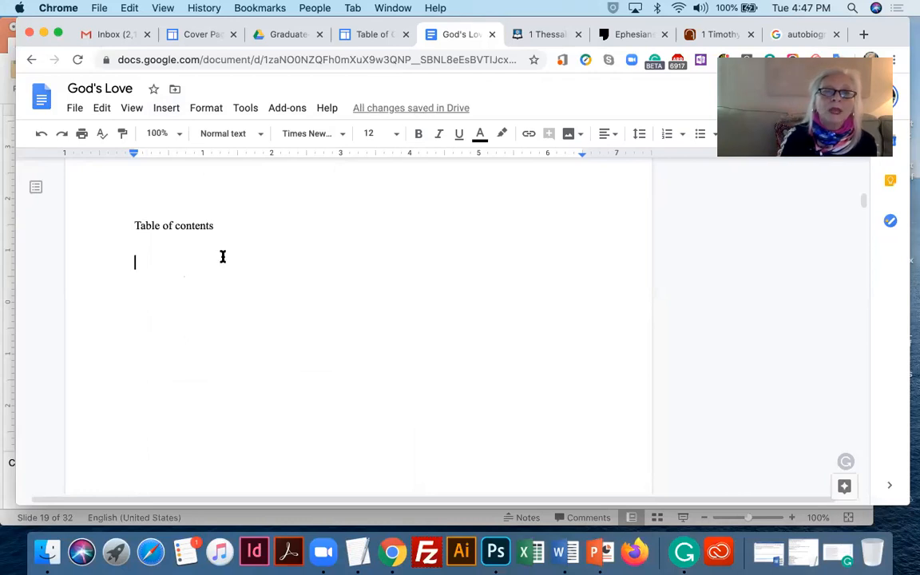
Set the "Abstract" title to font size 18 and center it on the page
scroll(223, 244, up, 5)
scroll(223, 243, up, 10)
scroll(222, 243, down, 10)
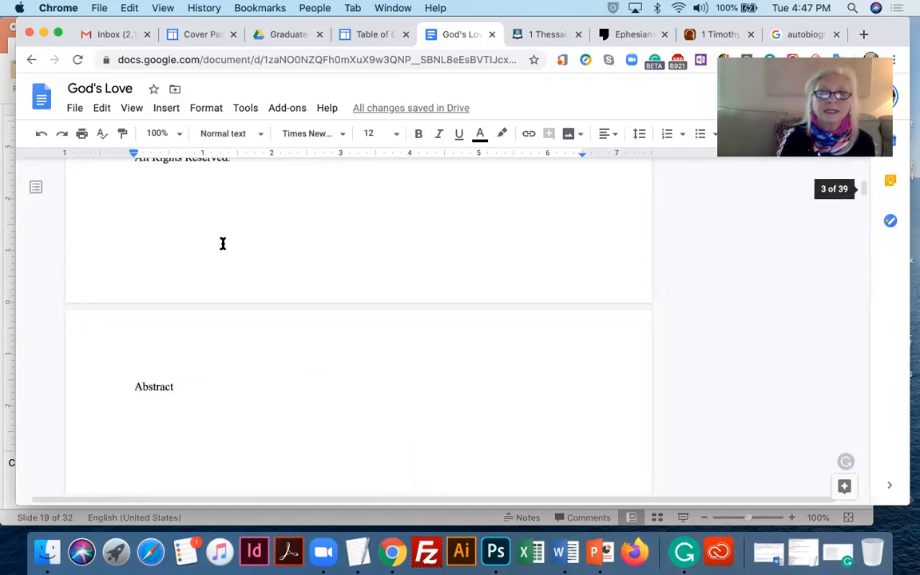
scroll(223, 244, down, 3)
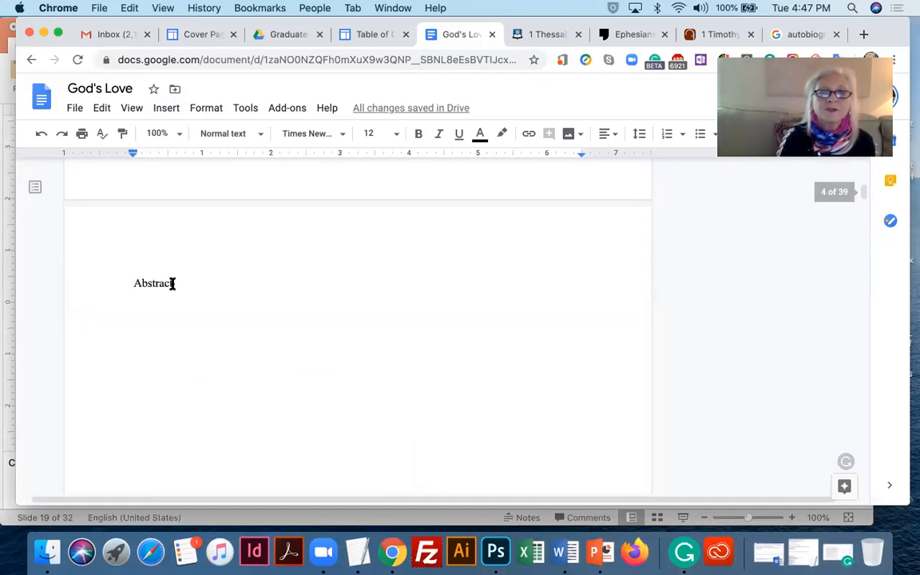
double_click(133, 285)
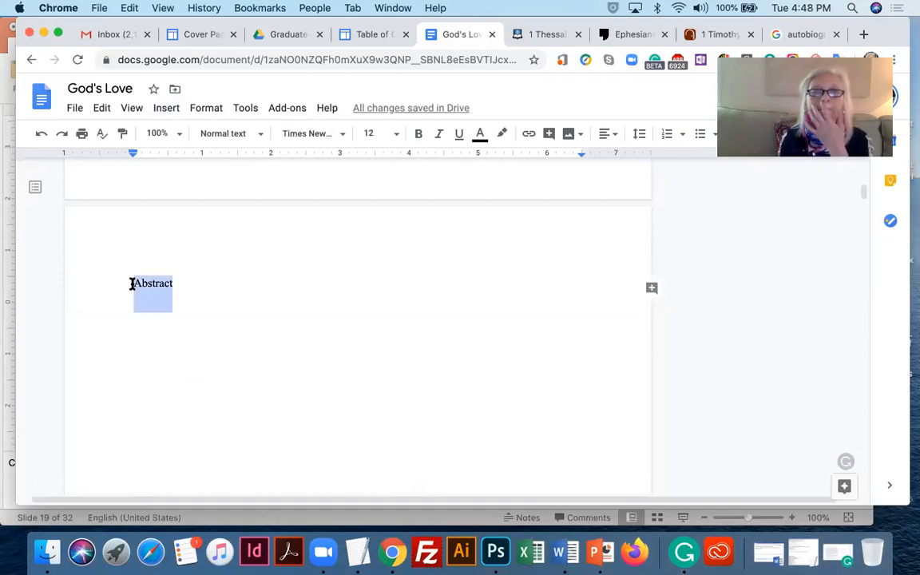
click(397, 136)
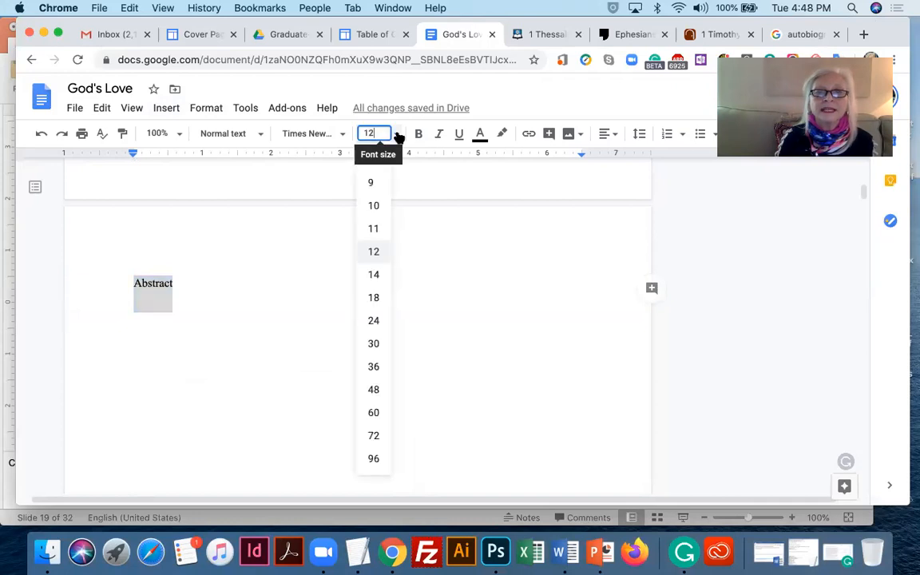
click(375, 298)
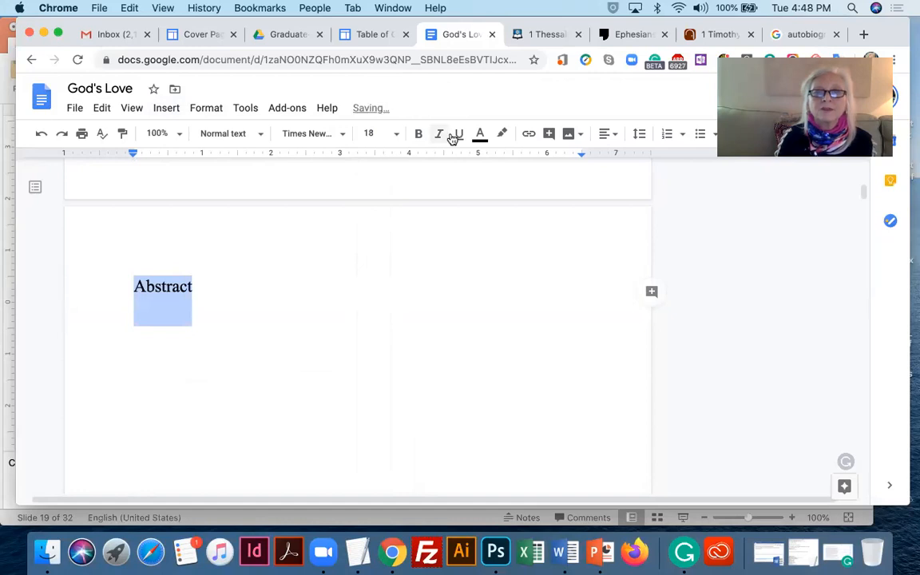
click(613, 141)
click(568, 159)
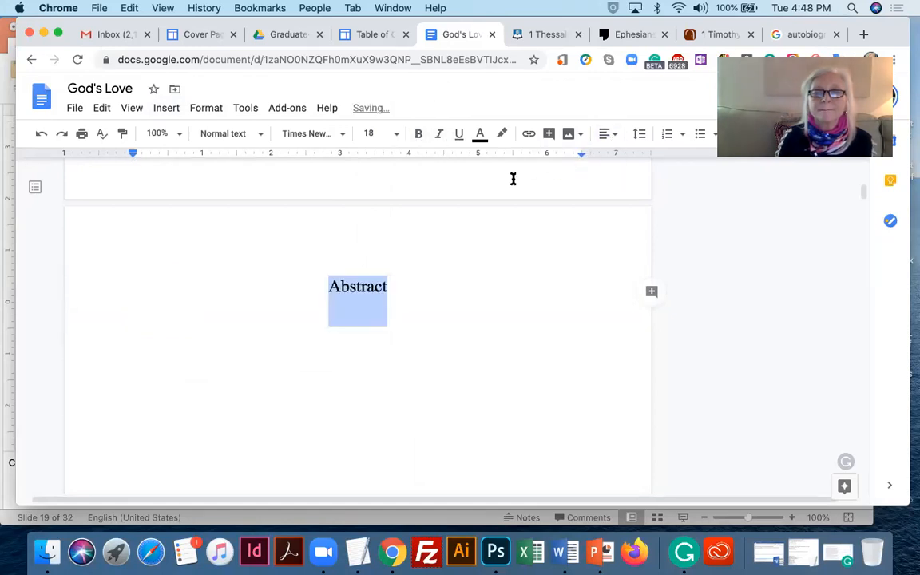
Give the "Abstract" title single line spacing and space after the paragraph
click(637, 137)
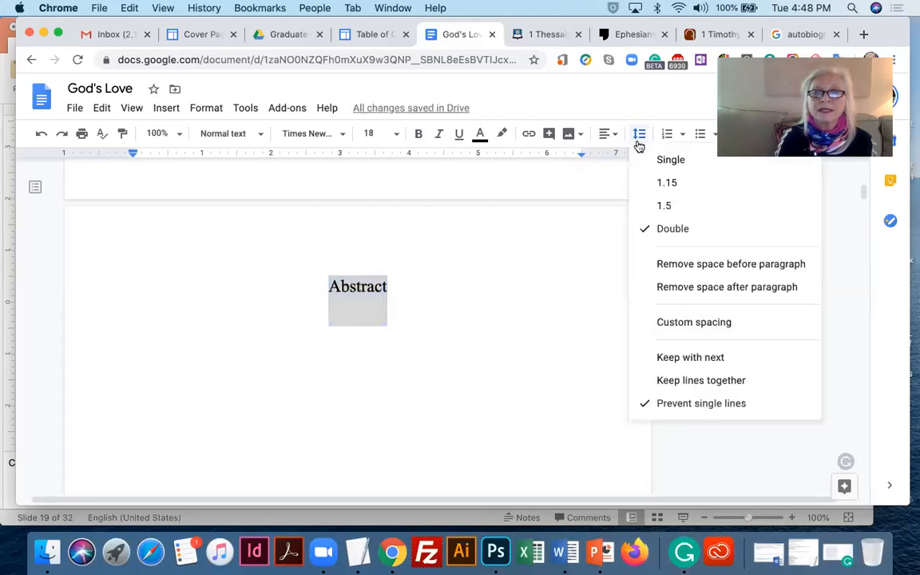
click(666, 288)
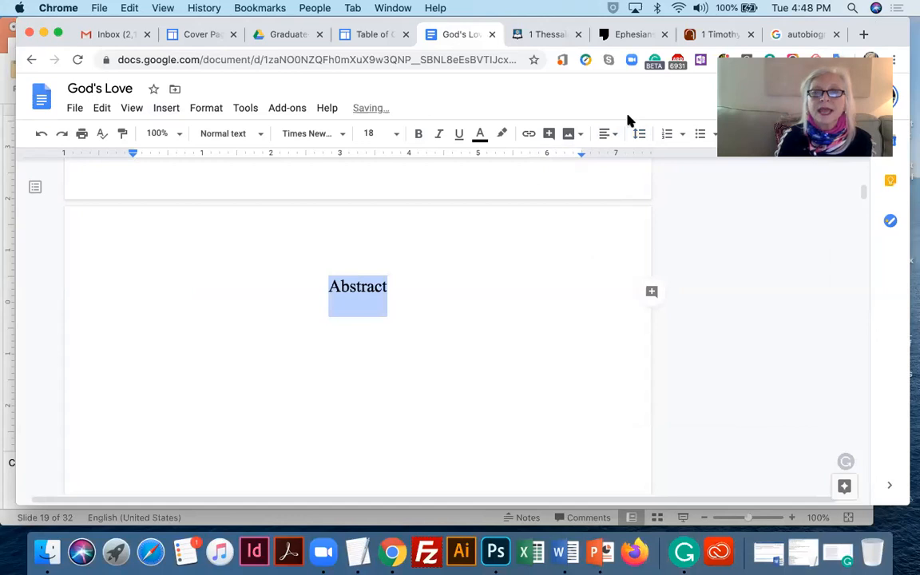
click(645, 136)
click(655, 160)
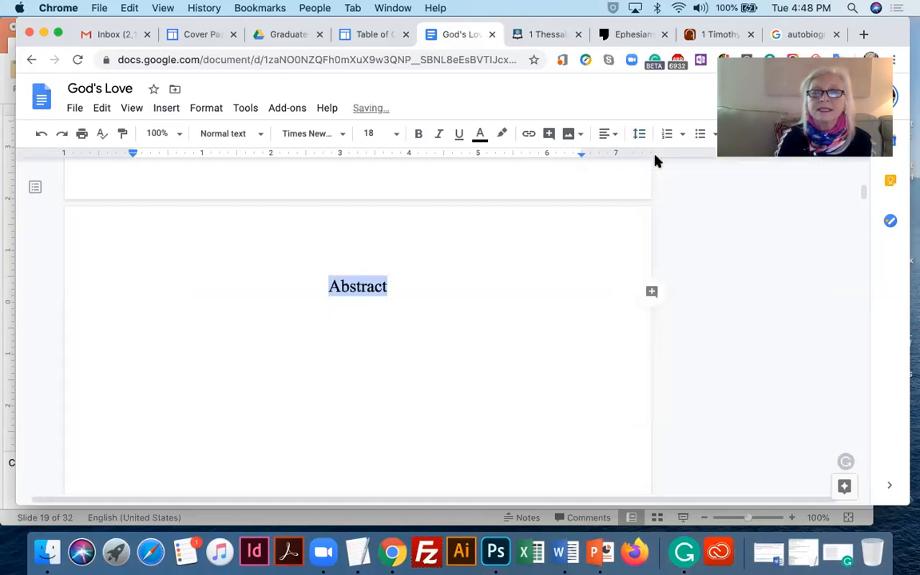
click(642, 135)
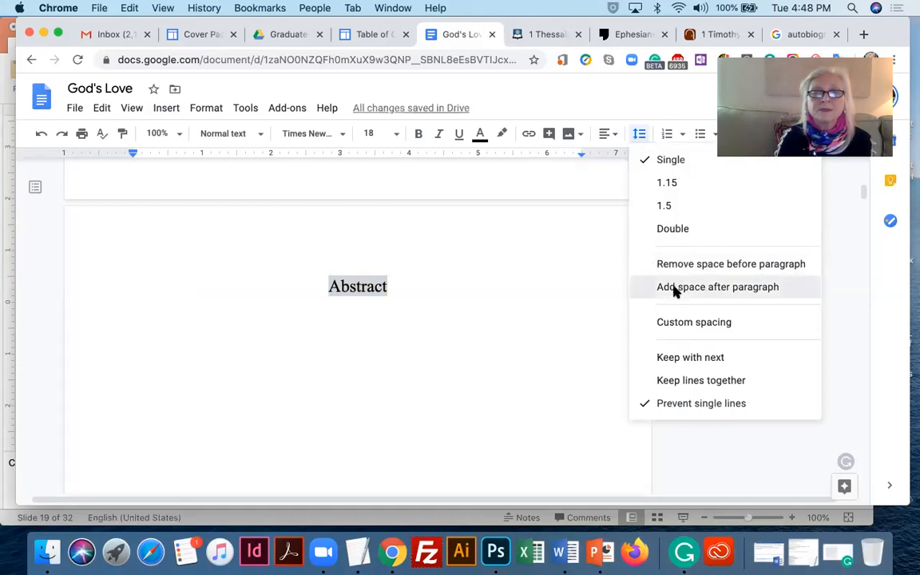
click(676, 290)
click(406, 290)
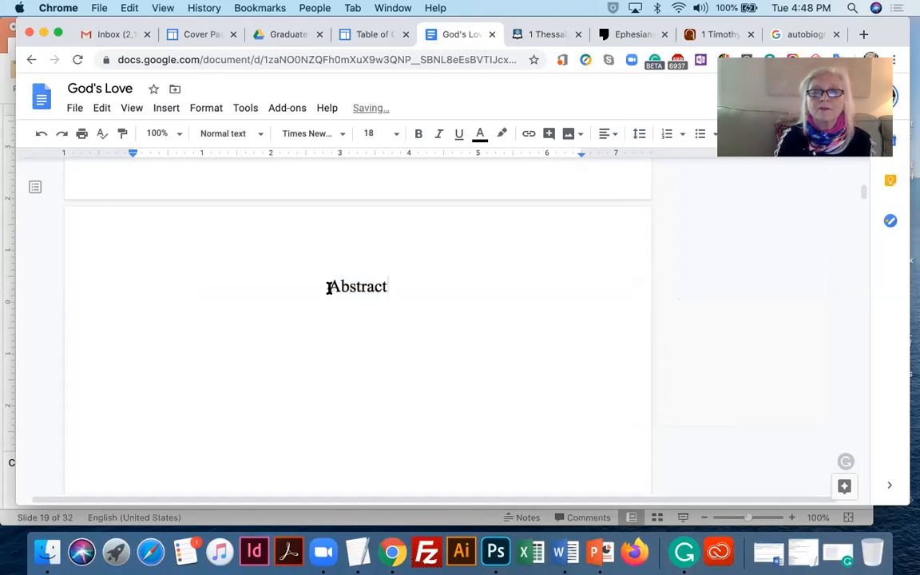
Retype the "Abstract" title in capitals as "ABSTRACT"
triple_click(408, 286)
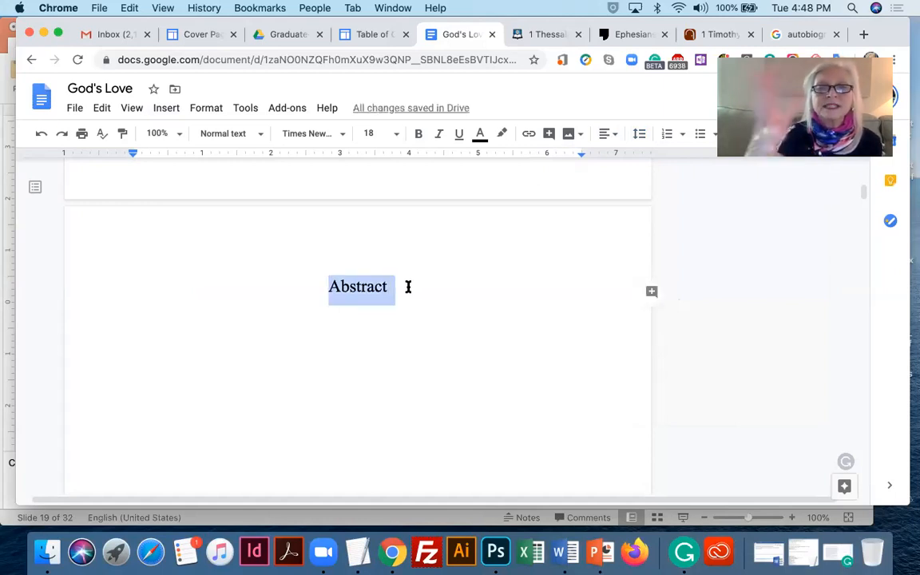
drag(396, 287, 332, 285)
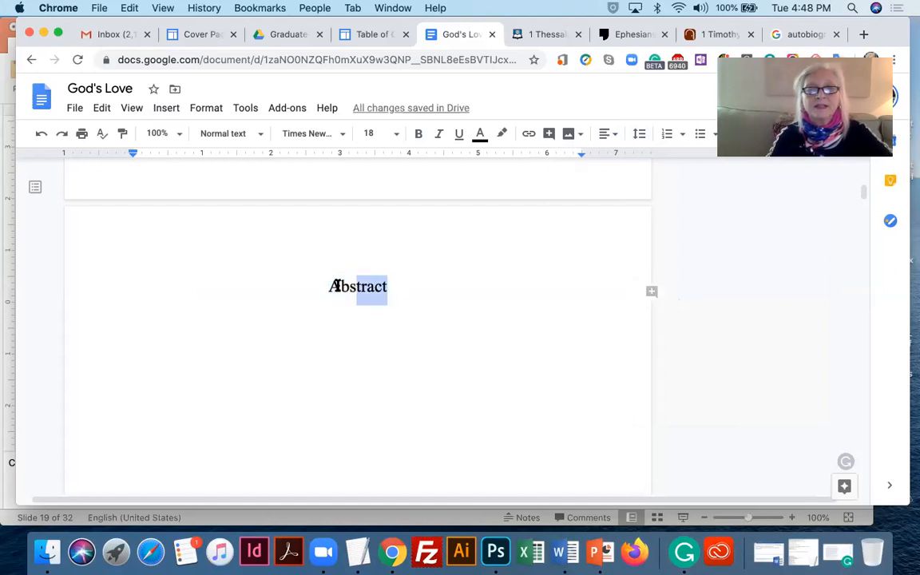
text(ABSTRSA)
key(shift+Left)
key(shift+Left)
key(shift+Left)
key(shift+Left)
key(shift+Left)
key(shift+Left)
text(C)
key(BackSpace)
text(BSTRACT)
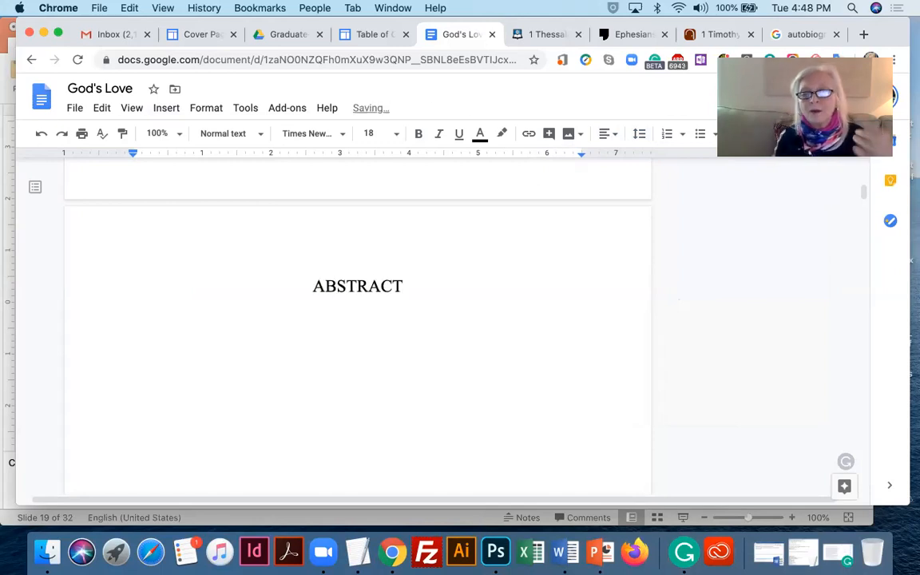
Replace the capitalized title with "Abstract", keeping only the first letter uppercase
key(BackSpace)
key(BackSpace)
key(BackSpace)
key(BackSpace)
key(BackSpace)
key(BackSpace)
key(BackSpace)
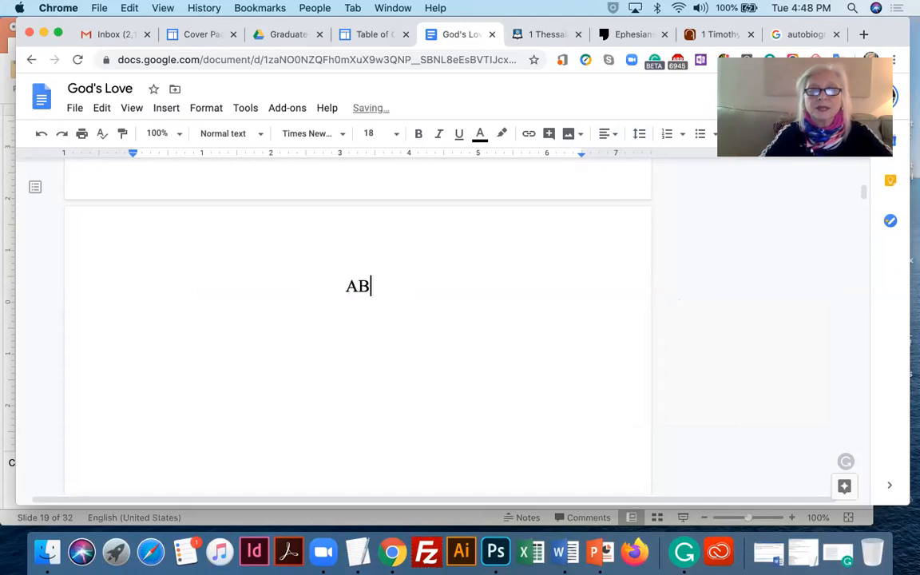
text(bstract)
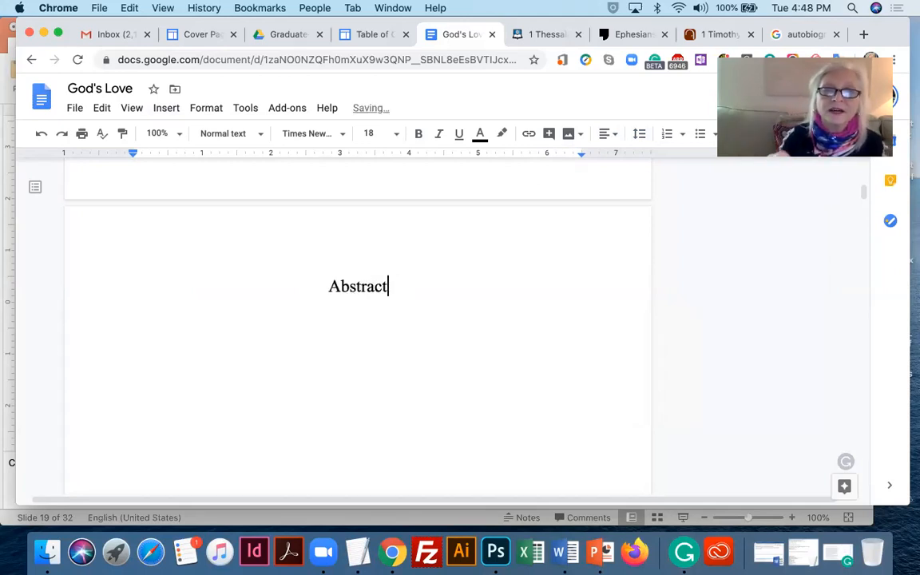
Update the Heading 1 style to match the formatting of the "Abstract" title
double_click(323, 287)
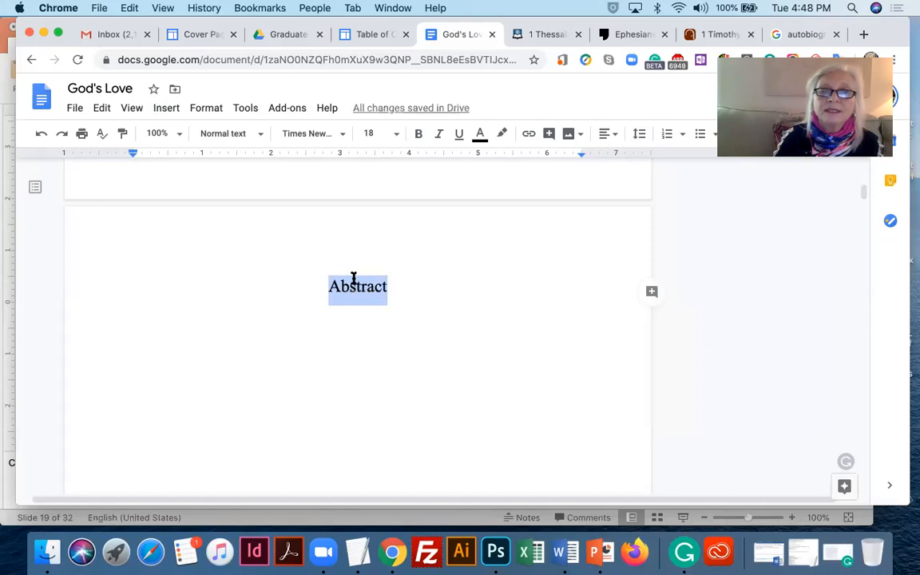
click(266, 140)
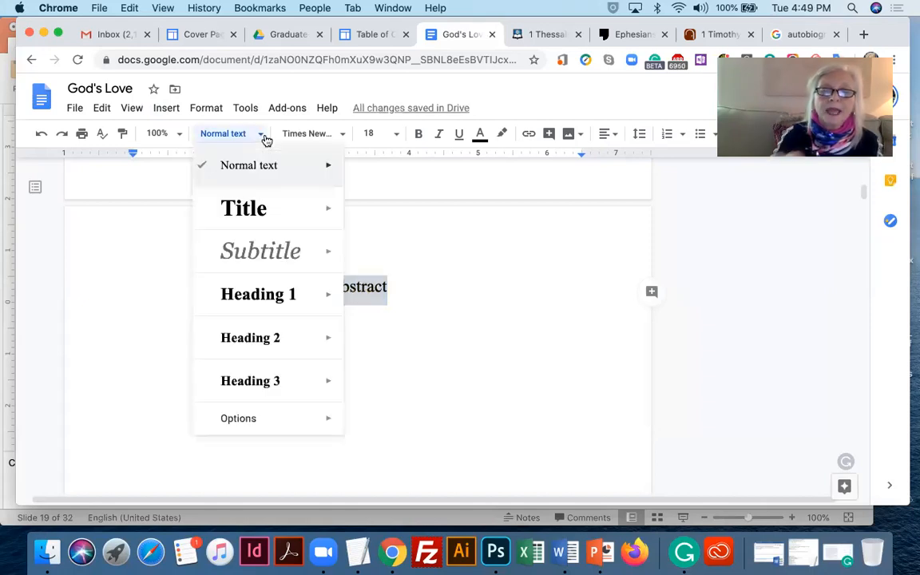
mouse_move(336, 303)
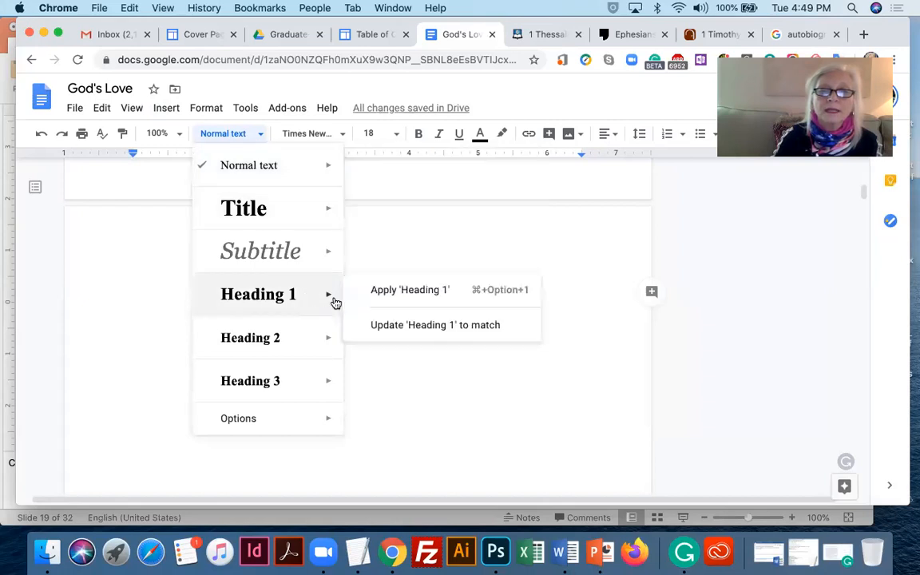
click(385, 324)
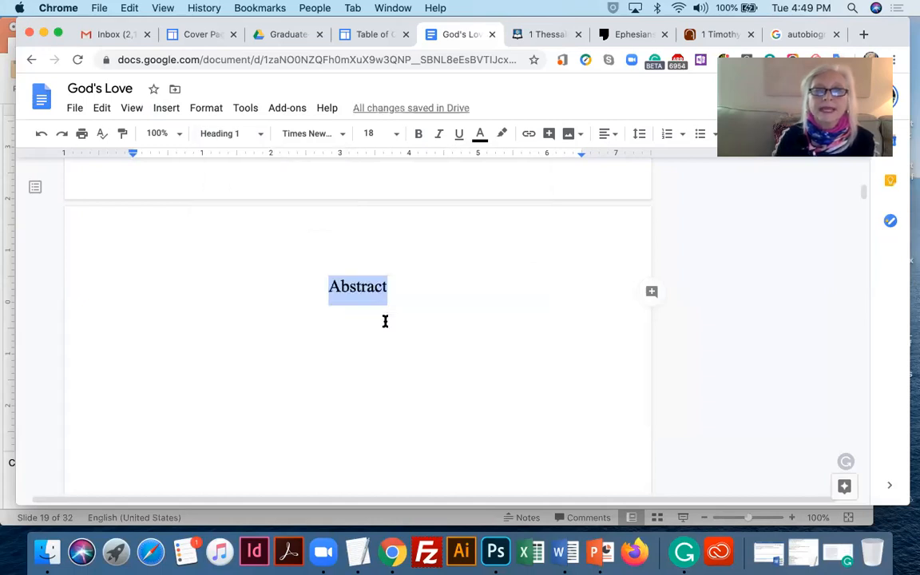
Apply the Heading 1 style to the "Table of contents" title
scroll(377, 401, down, 10)
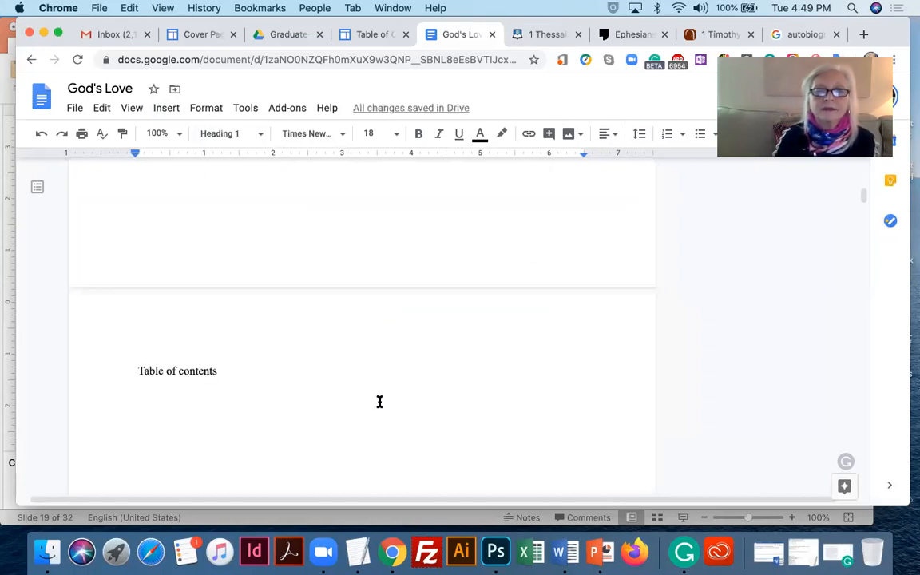
scroll(380, 401, down, 1)
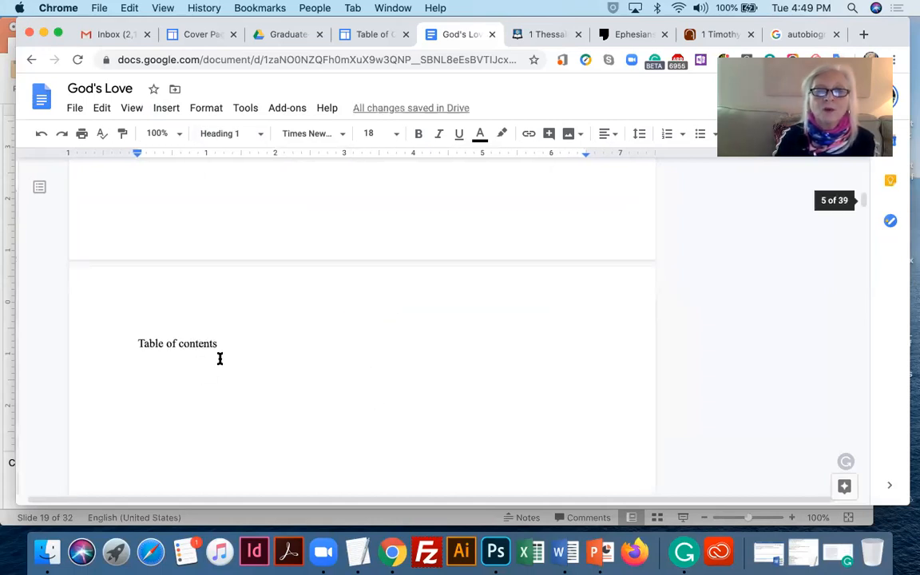
triple_click(124, 340)
click(260, 134)
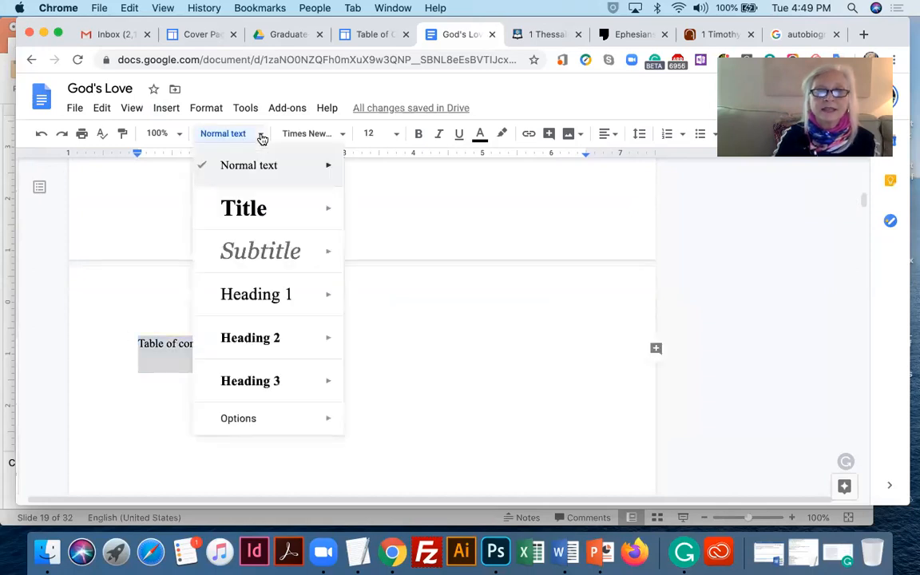
click(245, 293)
Apply the Heading 1 style to the "Introduction" title
scroll(274, 388, down, 10)
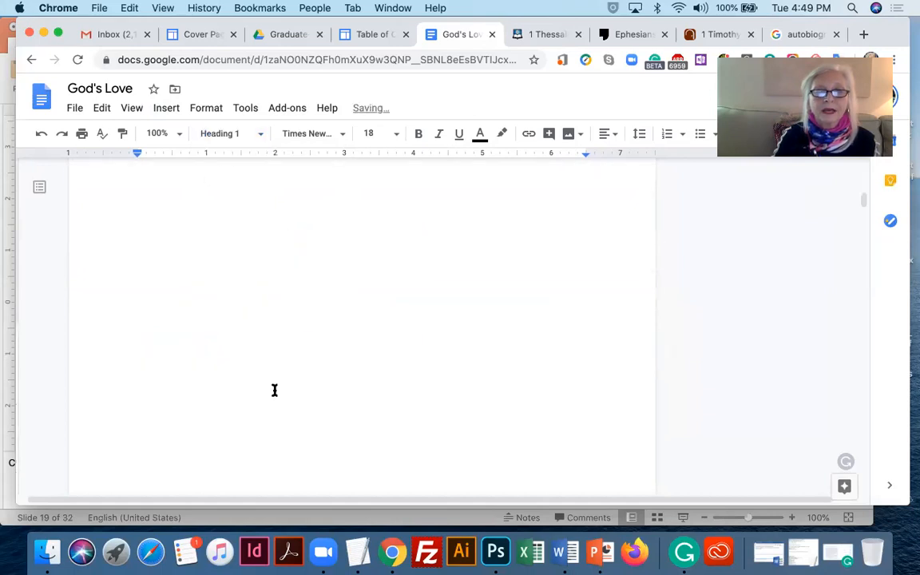
click(172, 425)
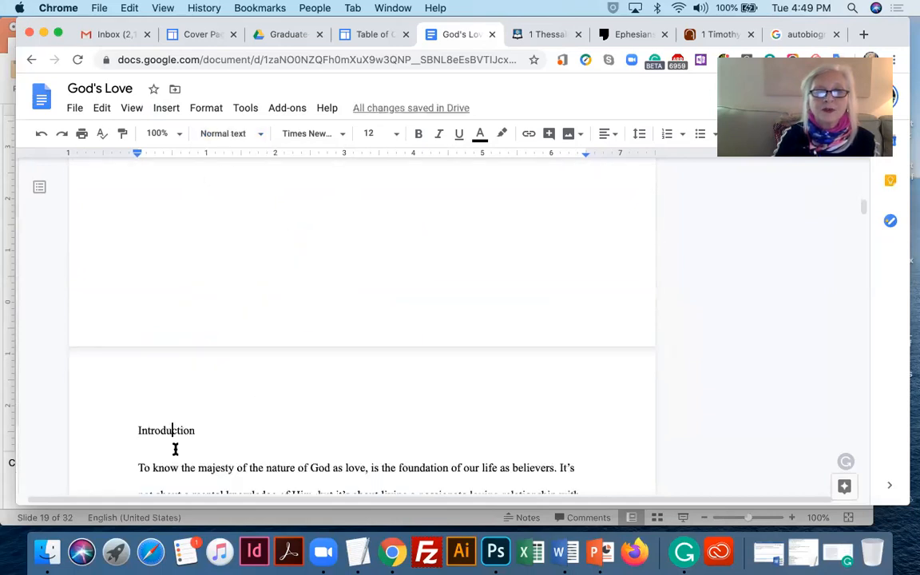
click(259, 138)
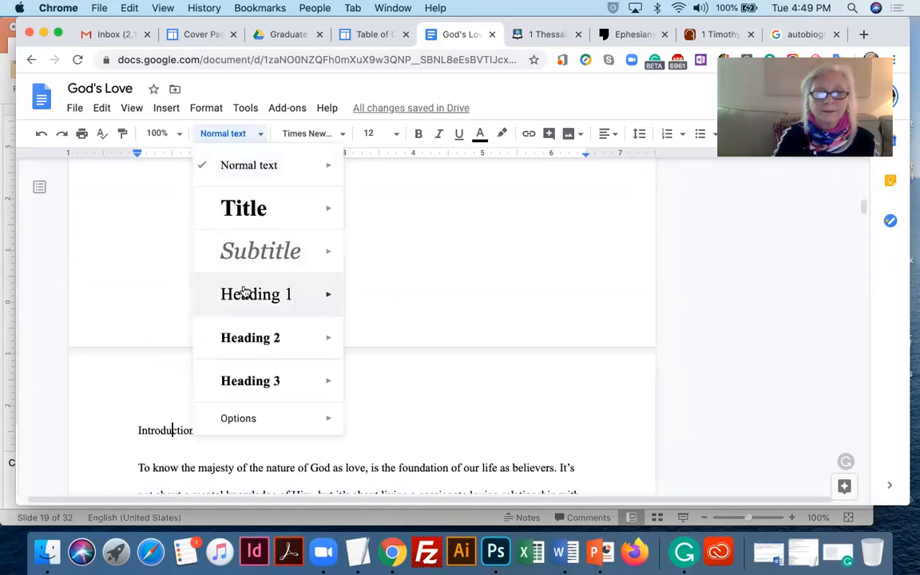
click(245, 287)
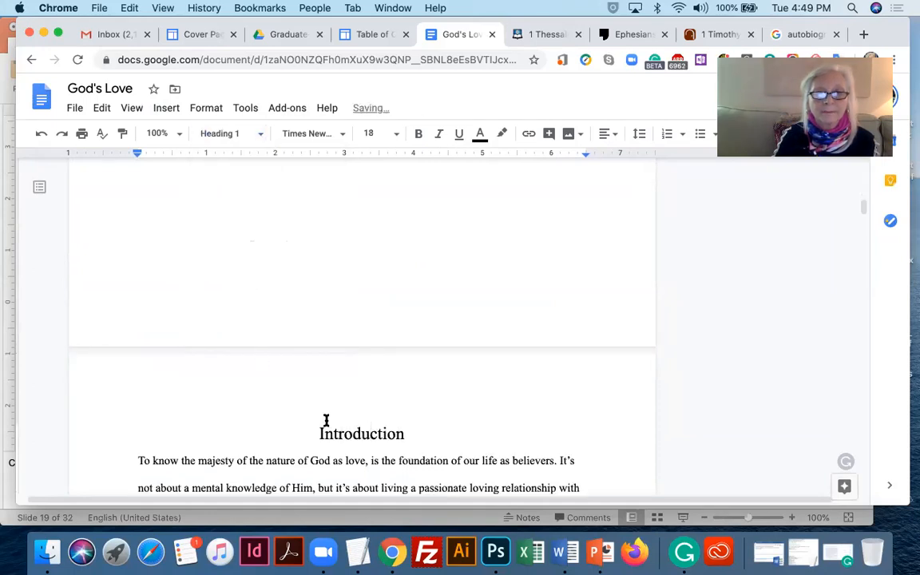
Apply the Heading 1 style to the "Chapter 1. God is Love" title
scroll(323, 421, down, 1)
scroll(326, 421, down, 10)
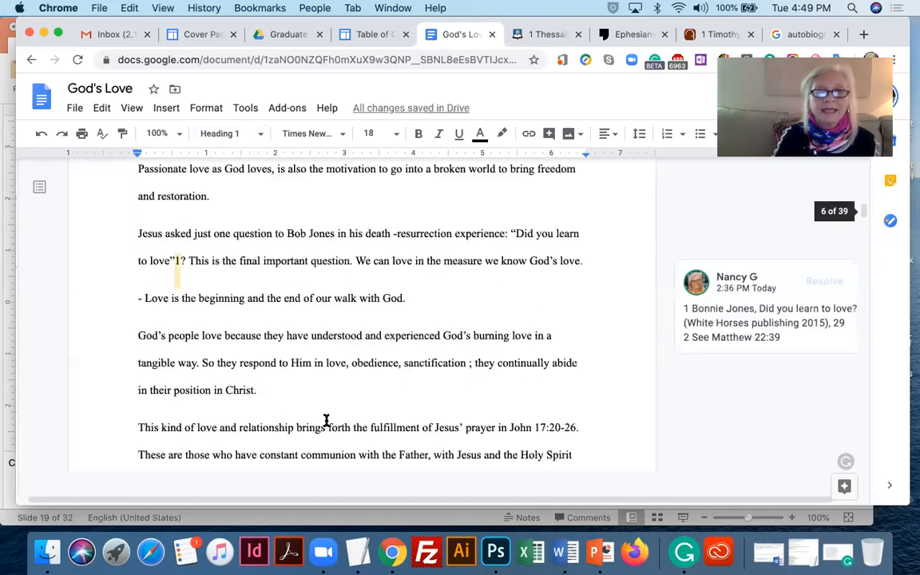
scroll(326, 421, down, 15)
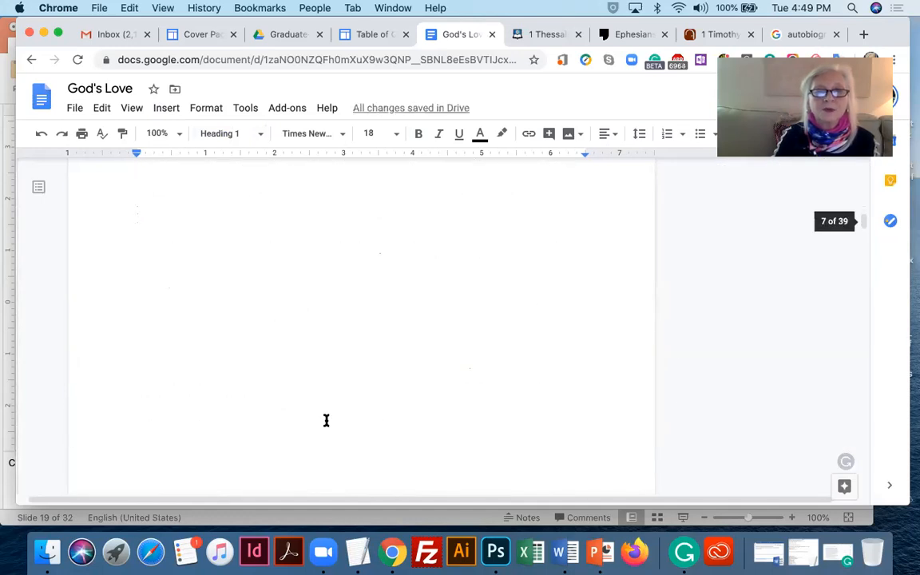
scroll(326, 421, down, 10)
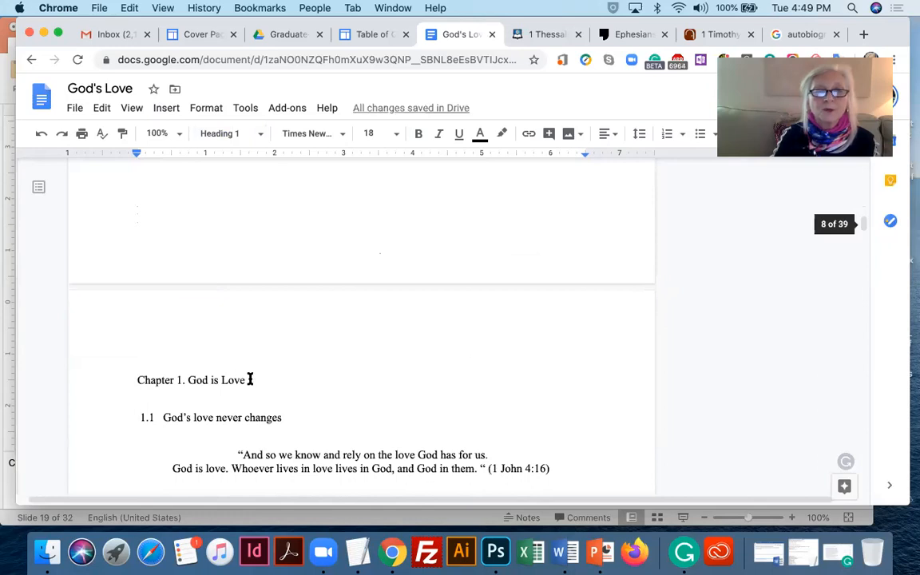
drag(96, 378, 135, 402)
click(260, 133)
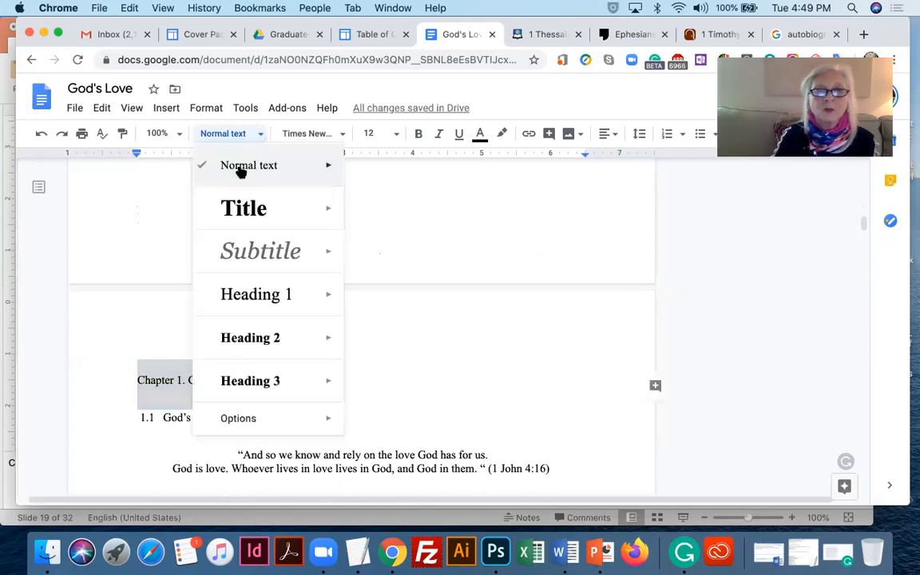
click(245, 295)
Format the "1.1 God's love never changes" subtitle in bold at 14 pt
drag(284, 413, 137, 410)
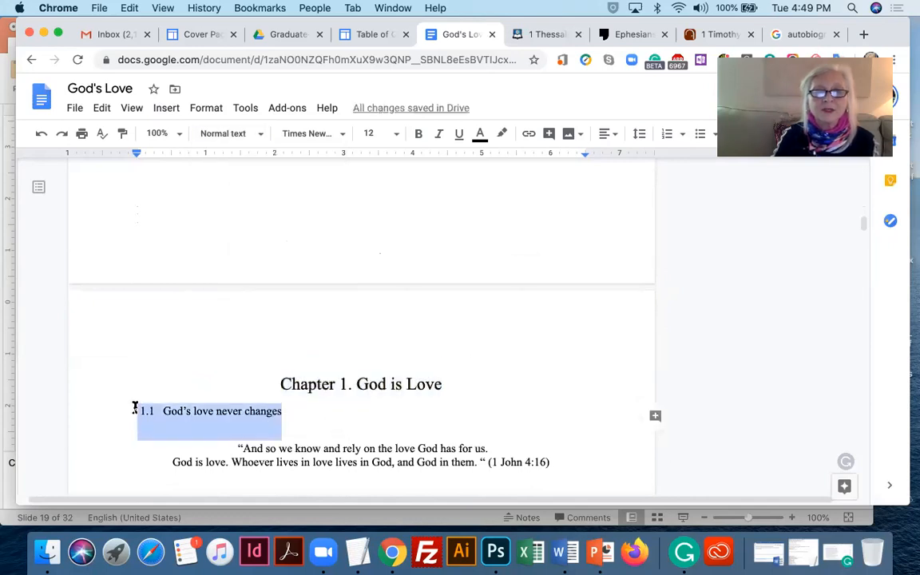
click(396, 134)
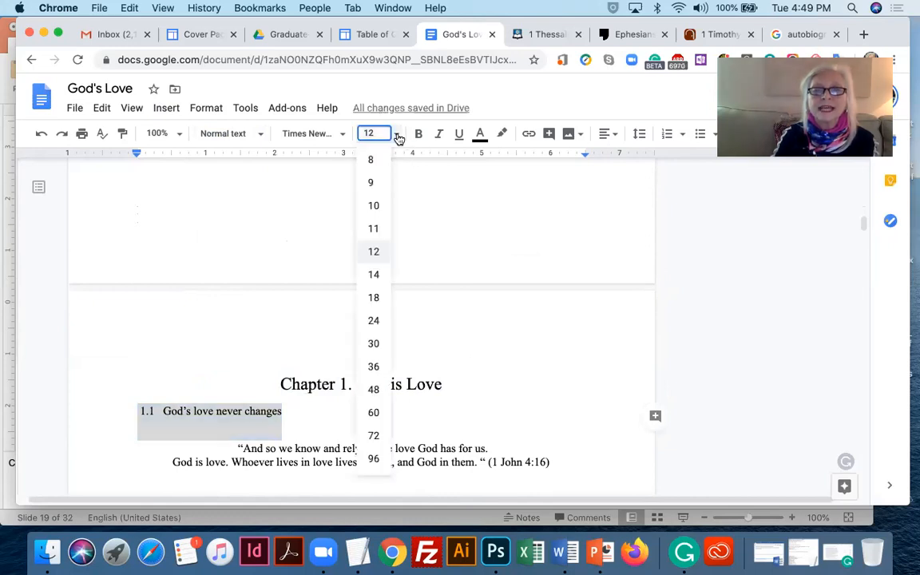
click(374, 272)
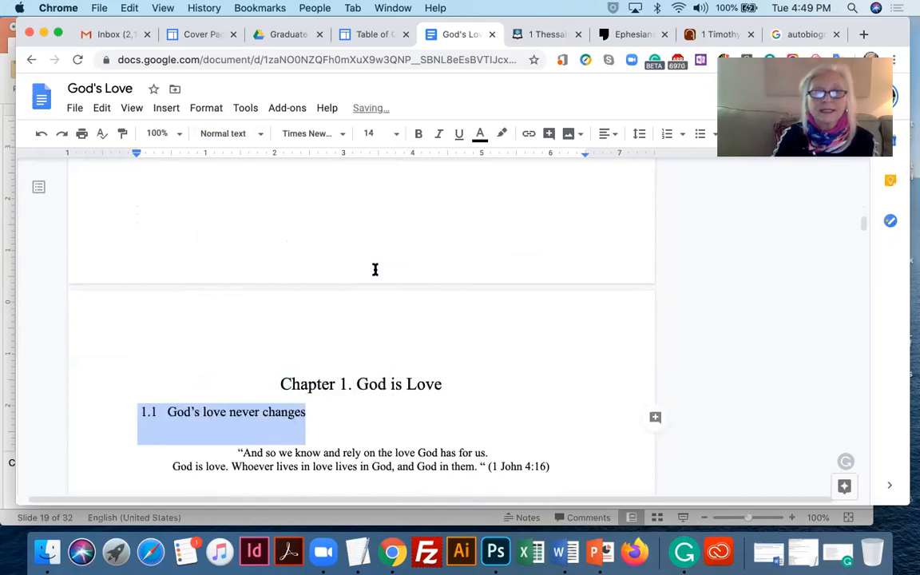
click(419, 136)
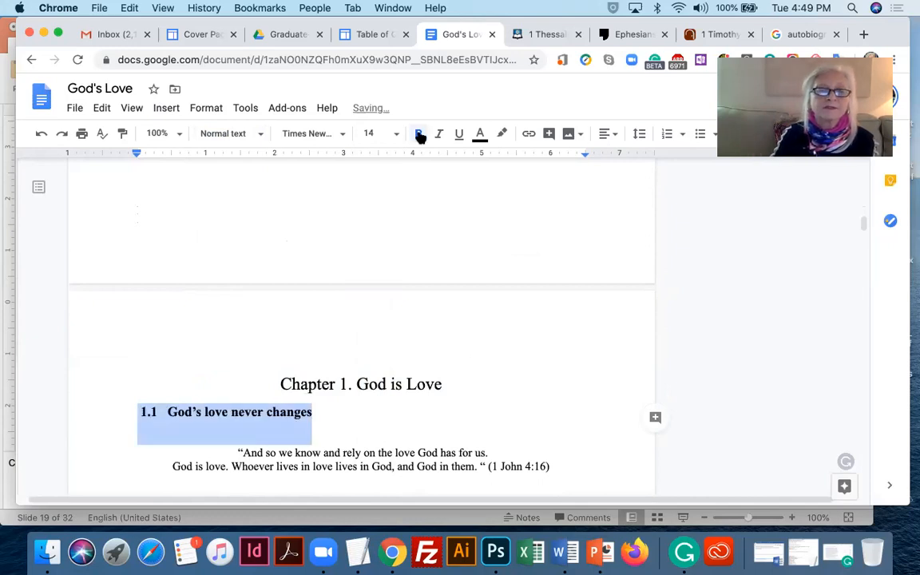
Update the Heading 2 style to match the formatting of the "1.1 God's love never changes" subtitle
click(263, 136)
click(263, 137)
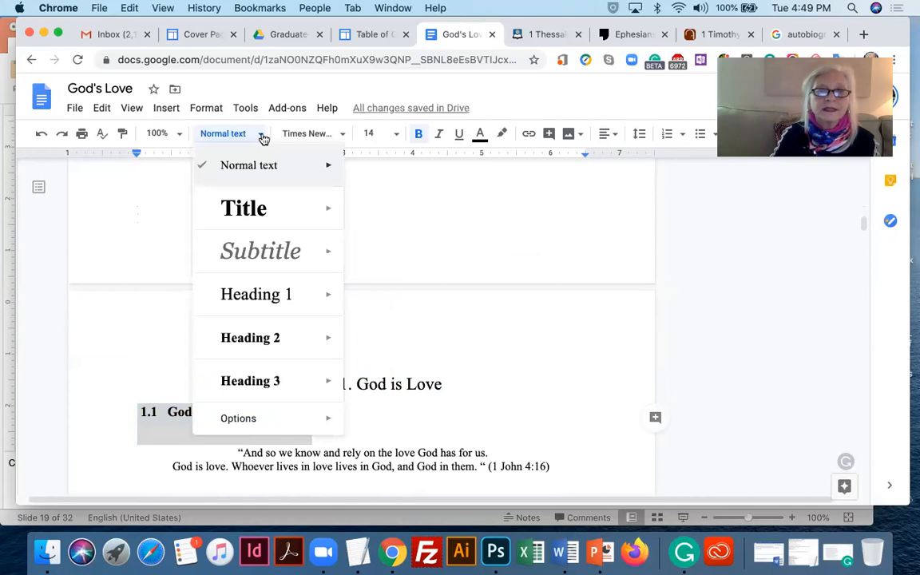
mouse_move(278, 349)
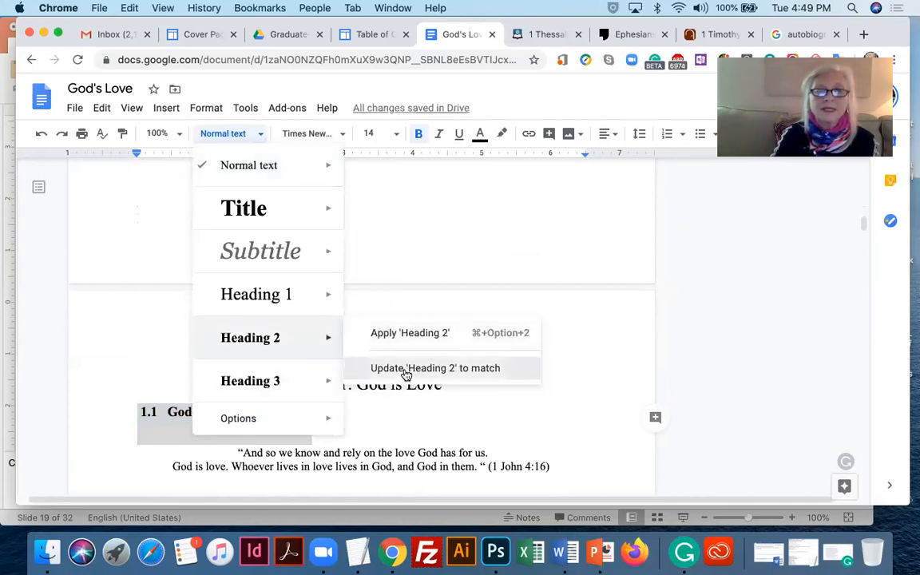
click(405, 369)
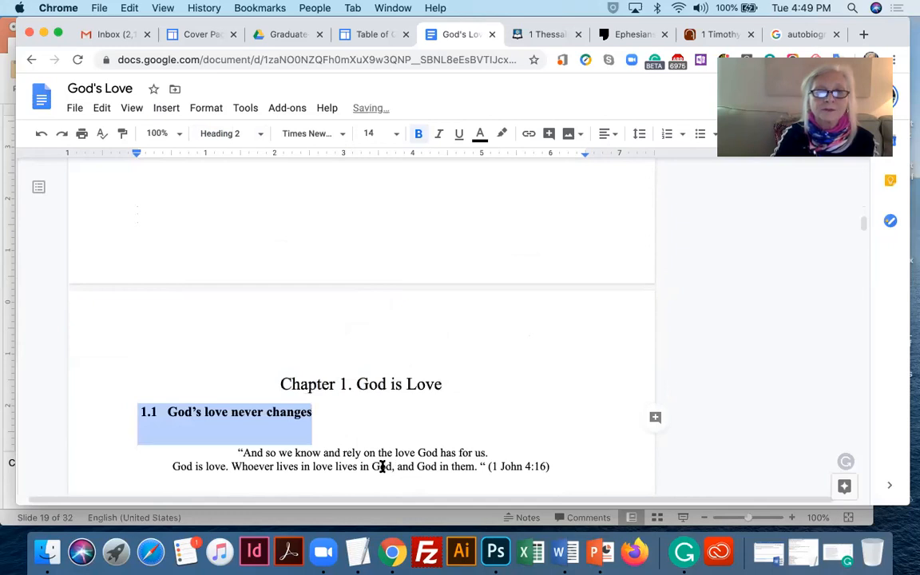
Delete the blank lines after the Ephesians 3:16-19 quotation and above the "1.2 The love in the Trinity" subtitle
scroll(383, 467, down, 15)
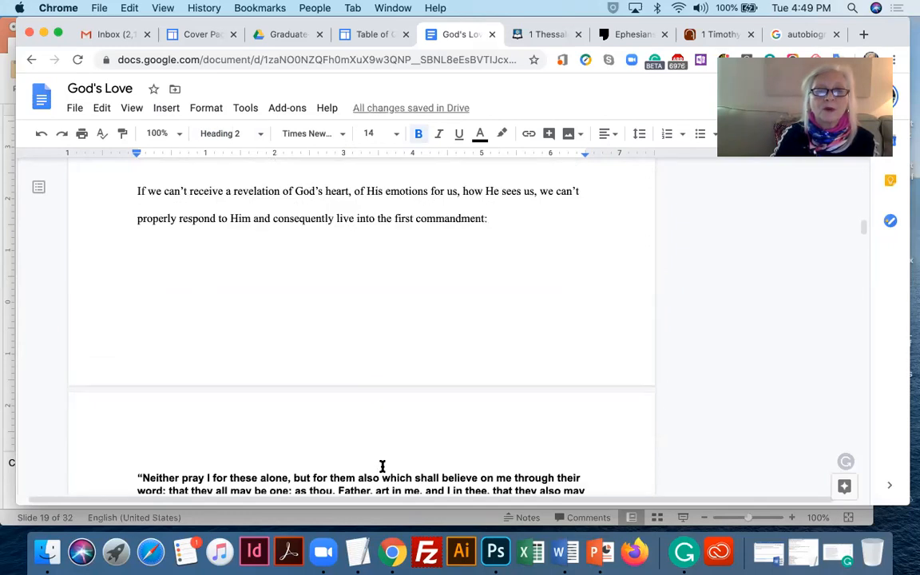
scroll(357, 376, down, 10)
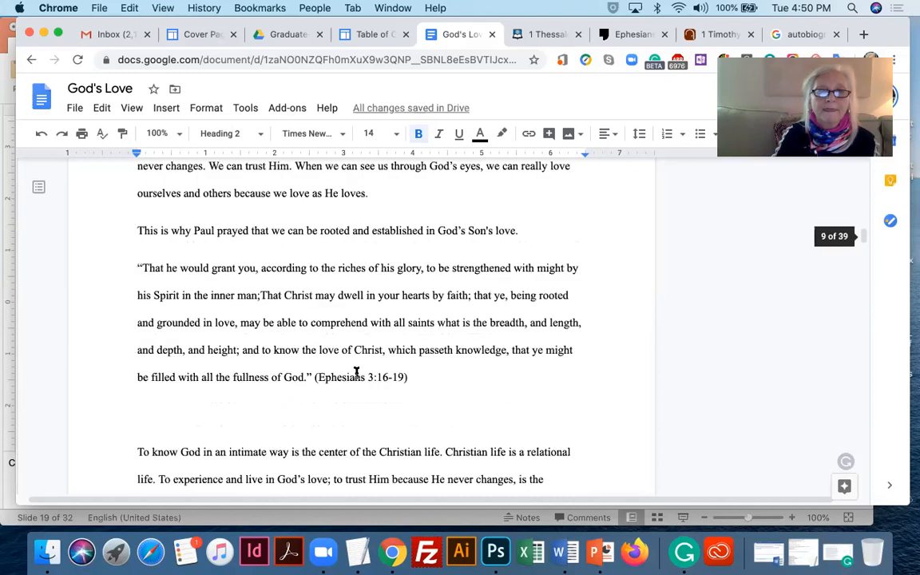
scroll(357, 373, up, 10)
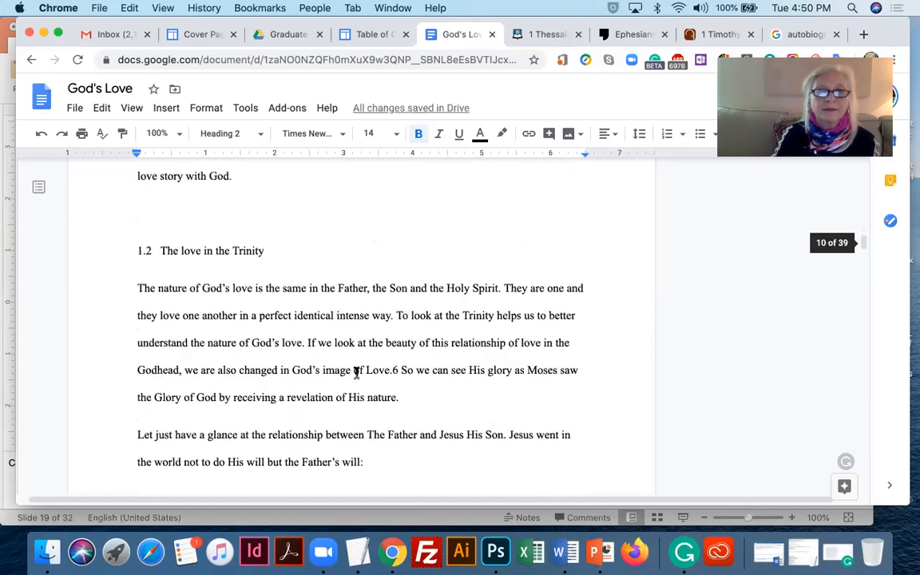
scroll(356, 373, up, 8)
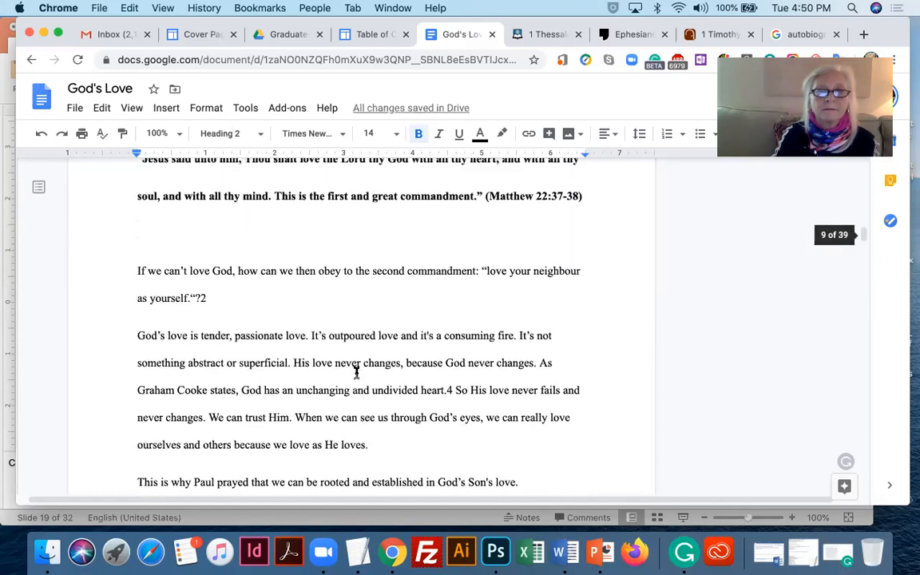
scroll(356, 373, down, 5)
scroll(356, 373, down, 4)
scroll(356, 372, up, 3)
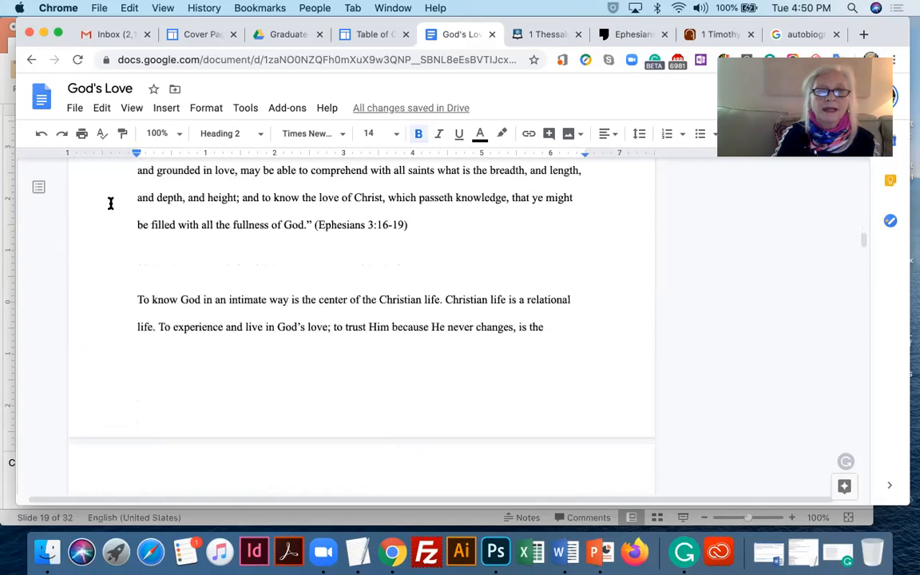
click(128, 256)
key(BackSpace)
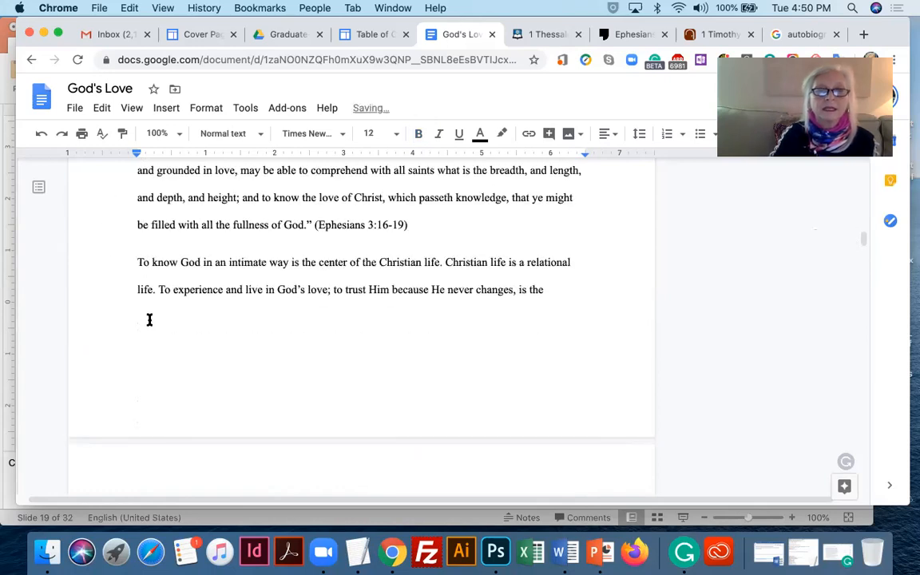
scroll(140, 379, down, 3)
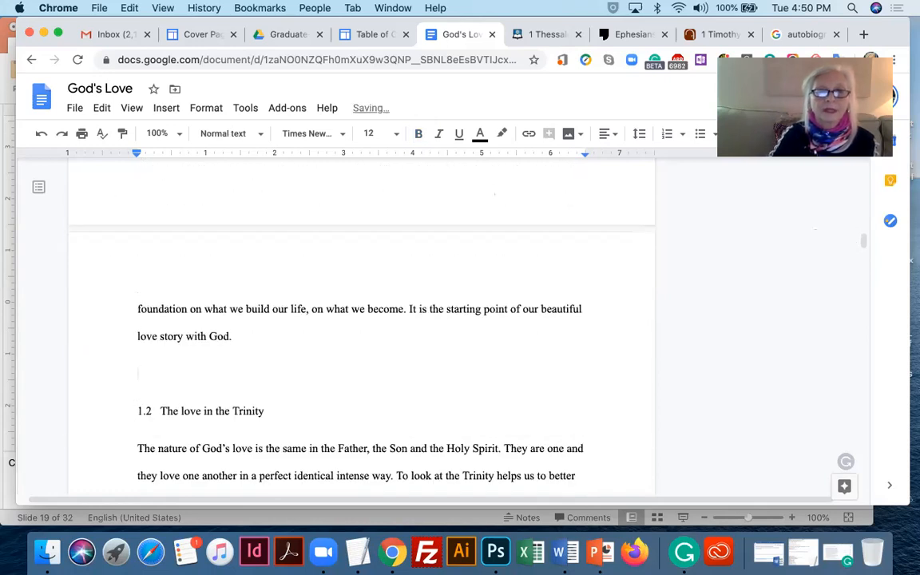
key(BackSpace)
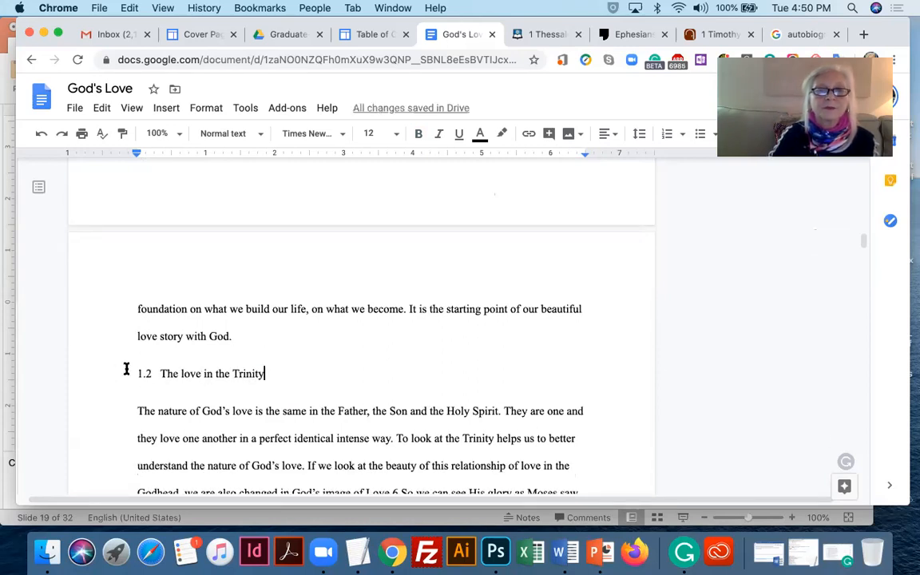
Apply the Heading 2 style to the "1.2 The love in the Trinity" subtitle
triple_click(126, 369)
click(238, 132)
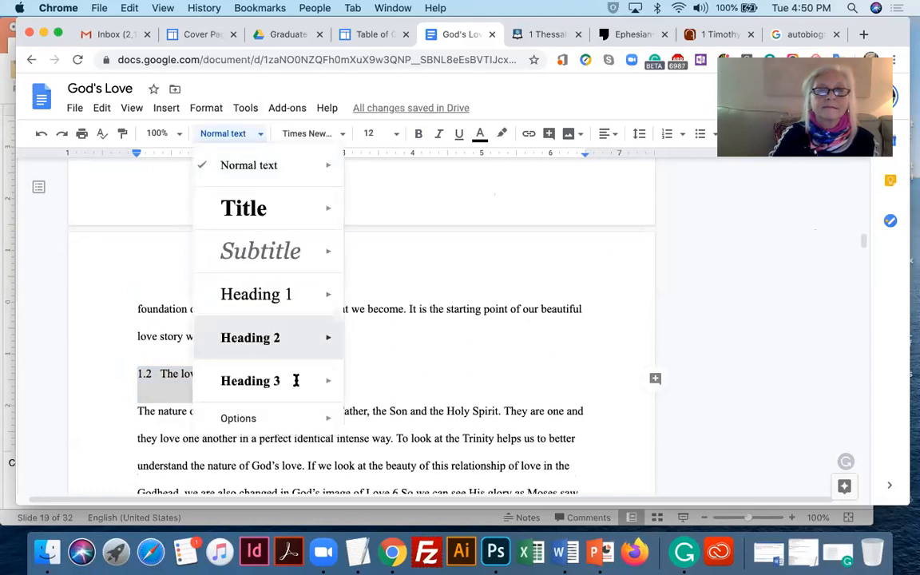
click(296, 337)
Format the Mark 1:9-11 and Luke 4:18-19 quotations as single-spaced, indented blocks and delete a blank line below them
scroll(298, 386, down, 10)
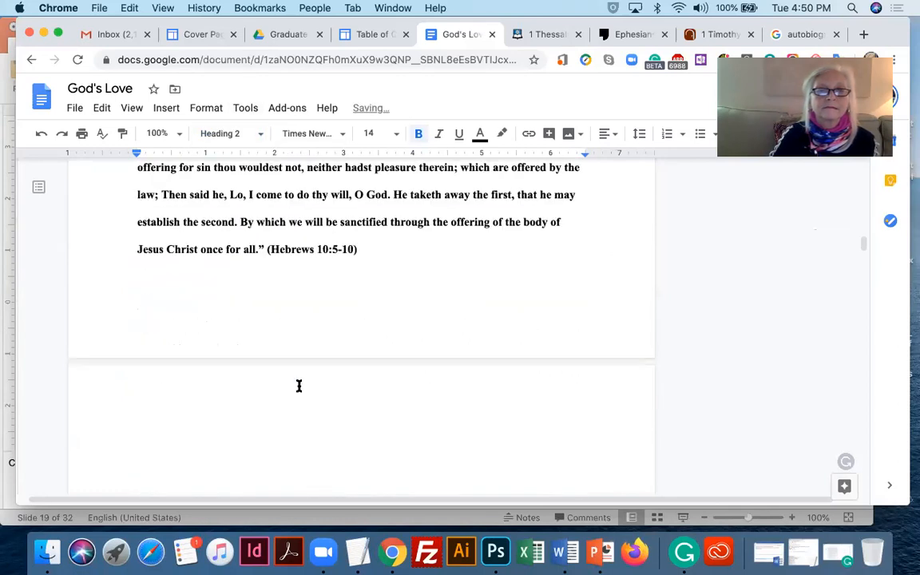
scroll(299, 386, down, 8)
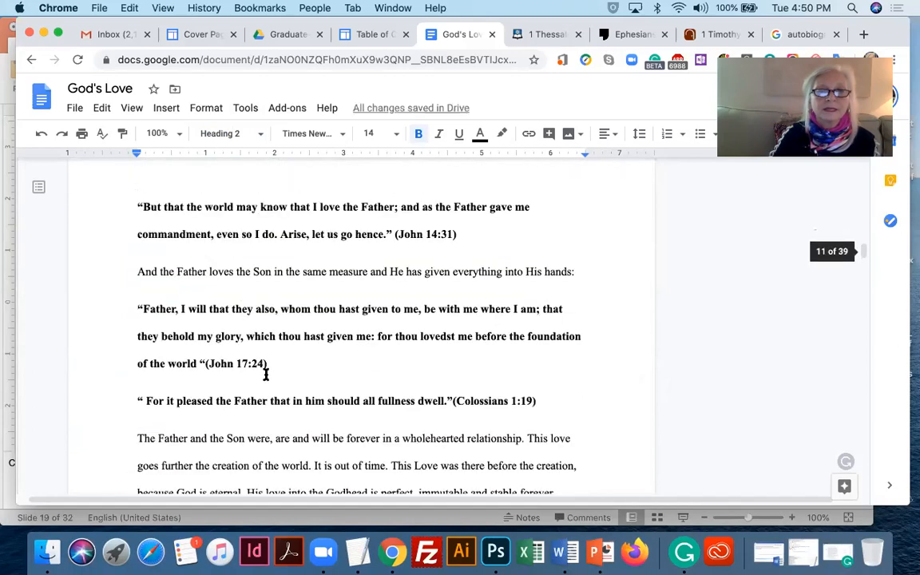
scroll(195, 345, down, 10)
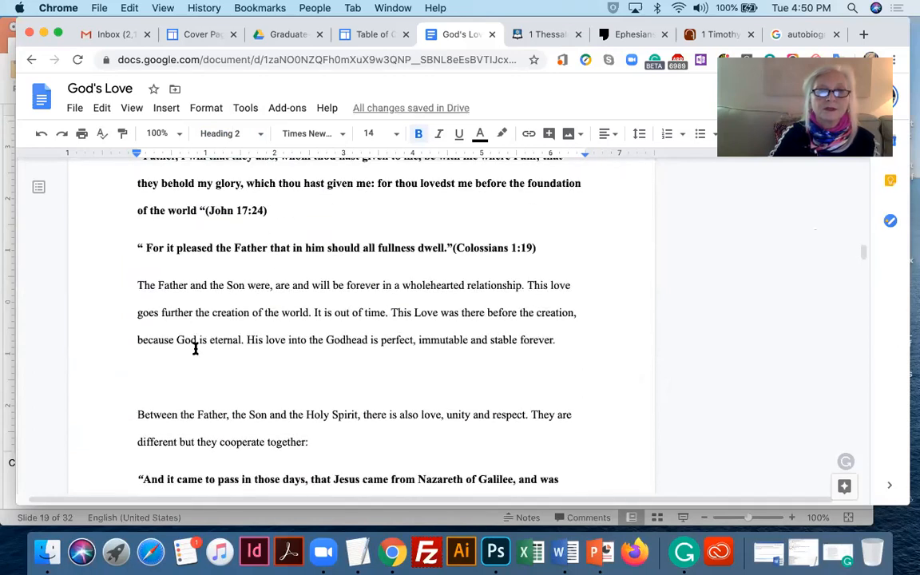
scroll(194, 345, down, 5)
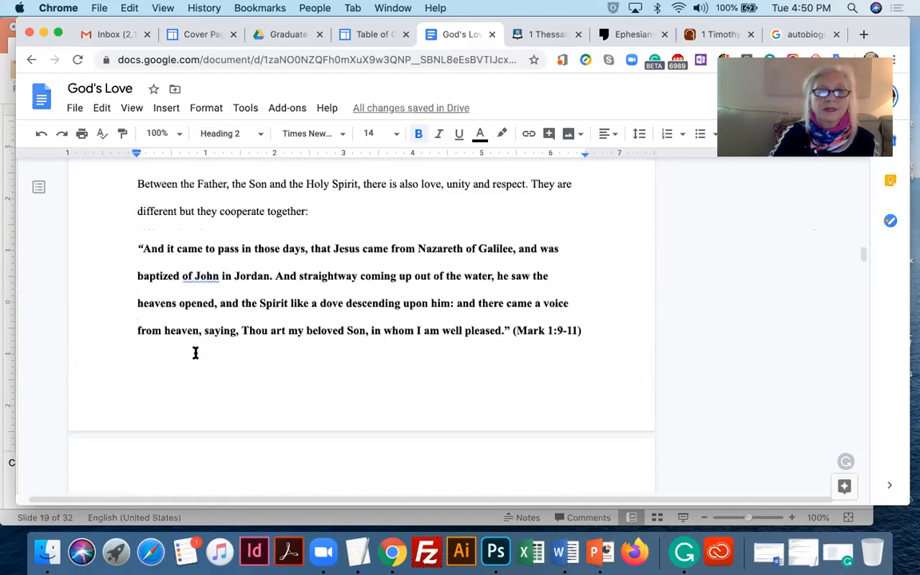
scroll(181, 316, up, 3)
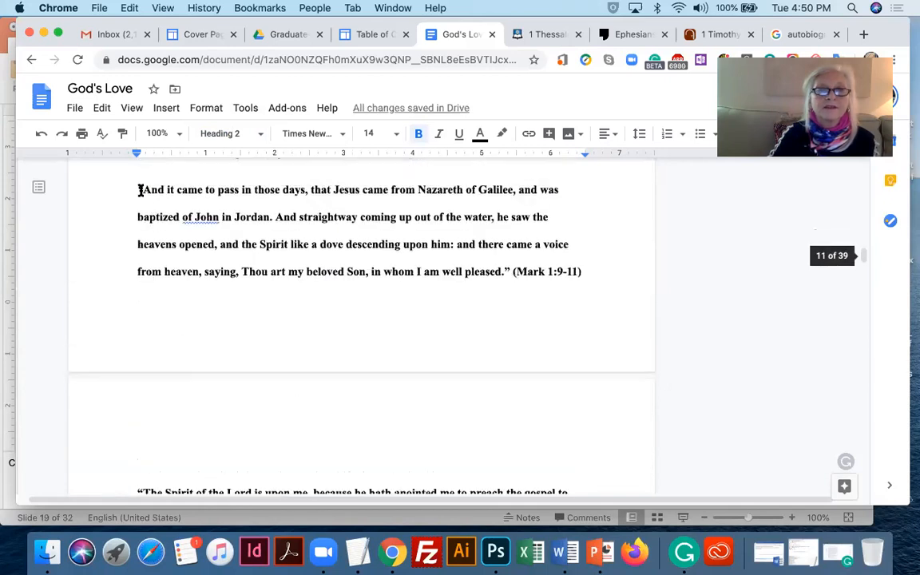
drag(224, 273, 278, 333)
scroll(280, 332, down, 4)
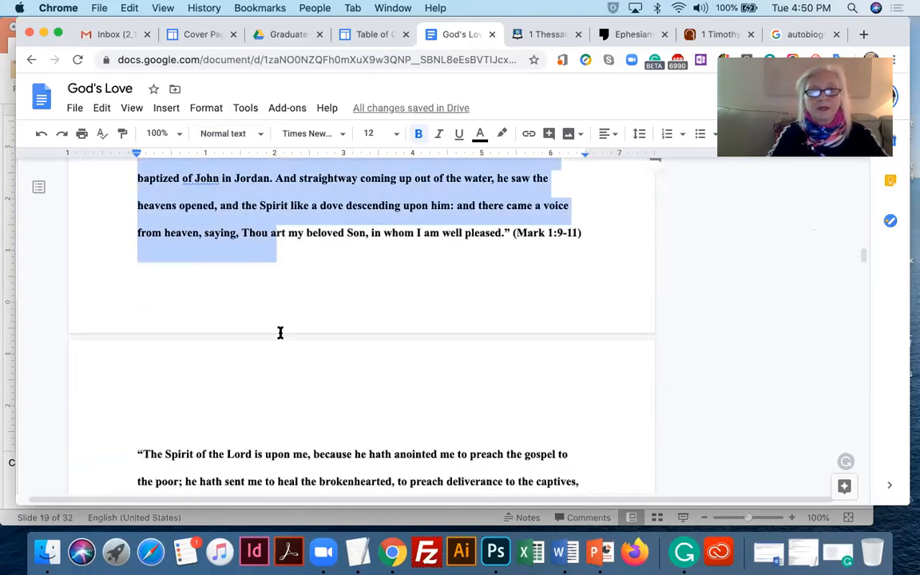
shift+click(358, 282)
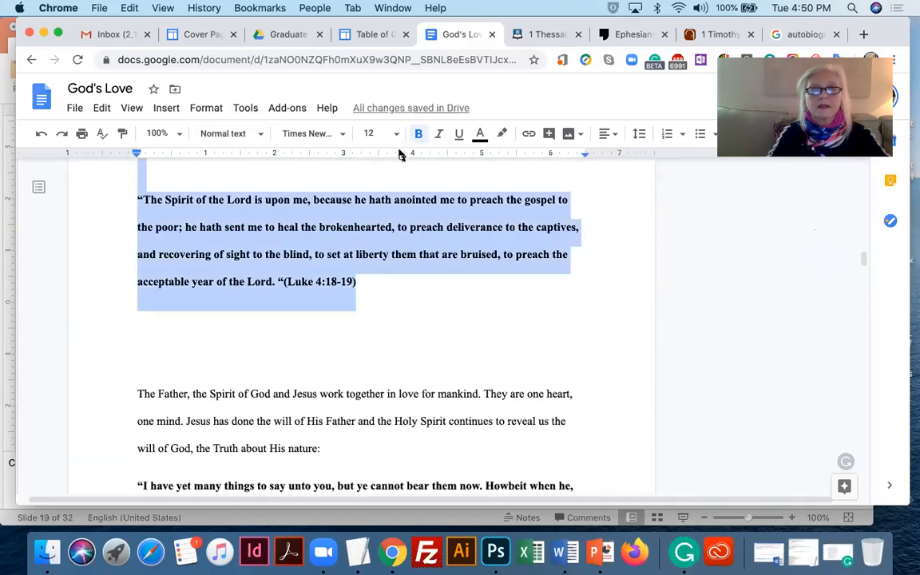
click(640, 134)
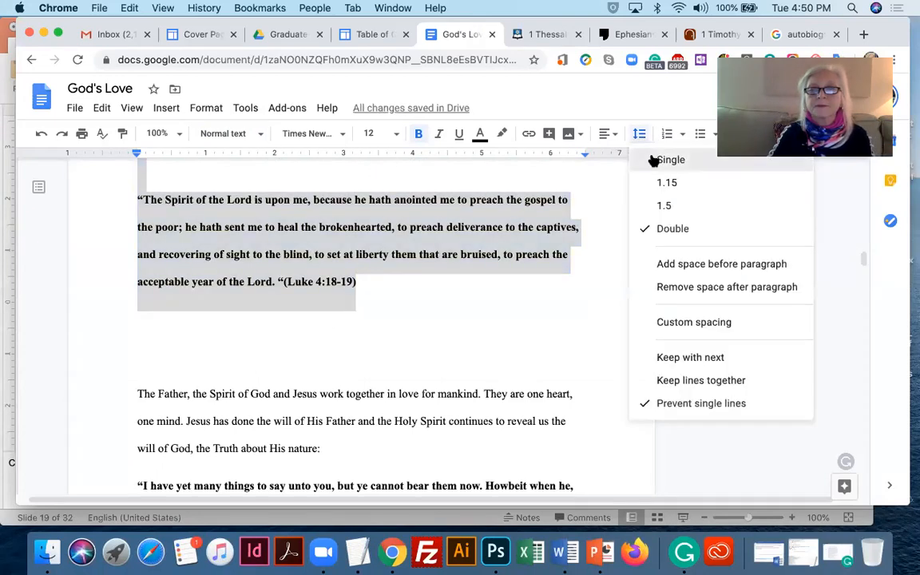
click(654, 157)
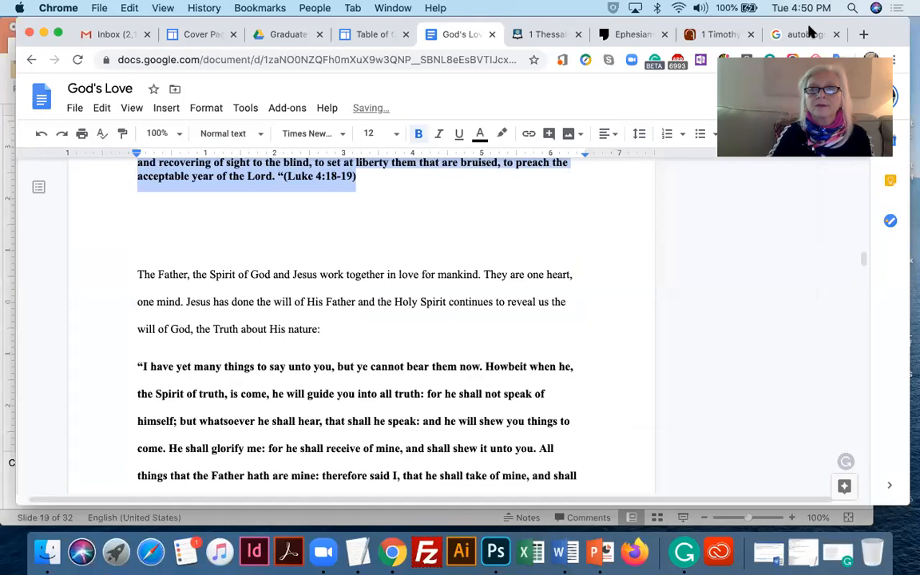
click(752, 135)
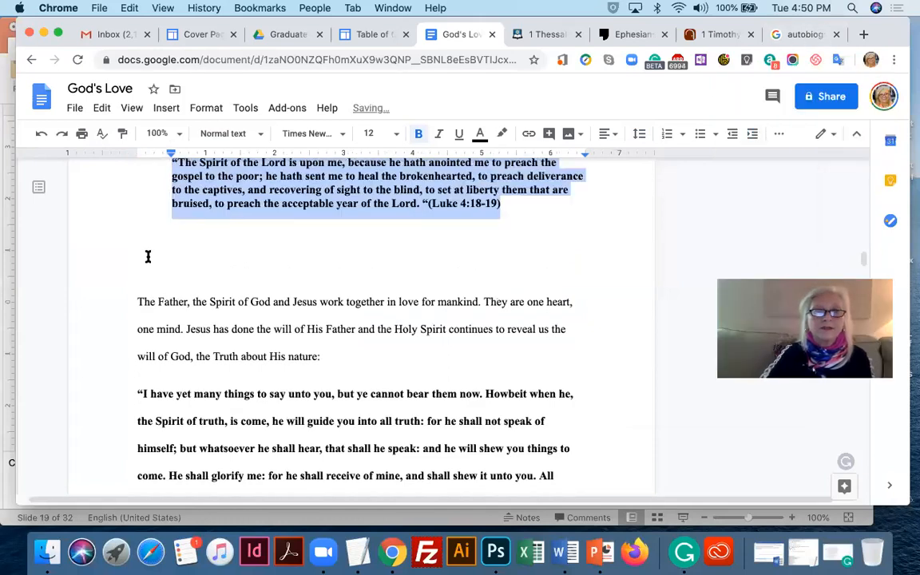
click(148, 256)
key(Delete)
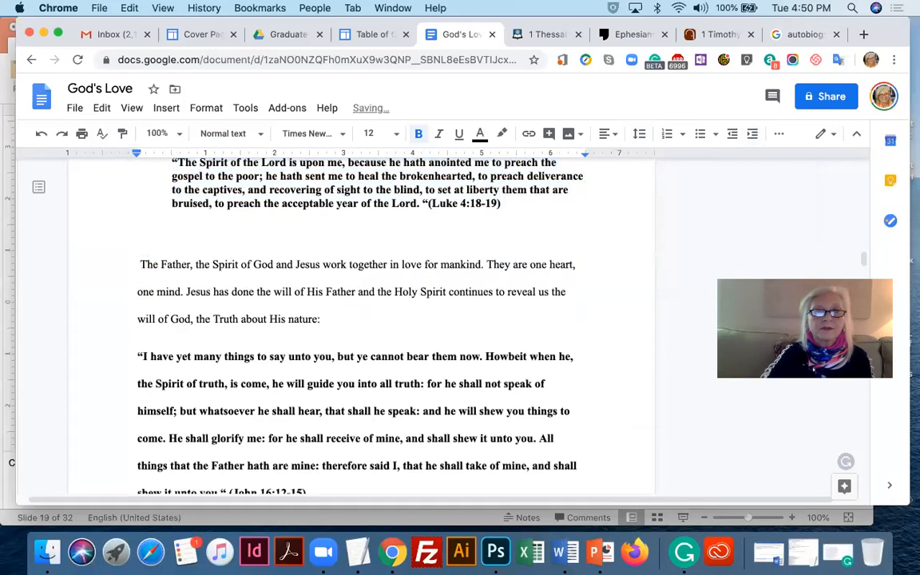
Format the John 16:12-15 quotation as a single-spaced, indented block
scroll(274, 359, down, 1)
scroll(195, 300, down, 5)
drag(138, 206, 312, 339)
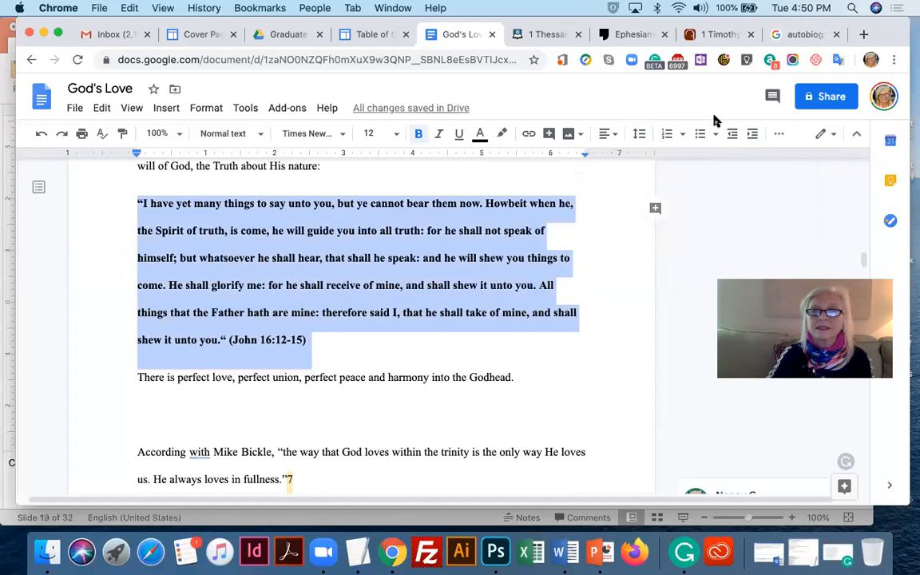
click(639, 133)
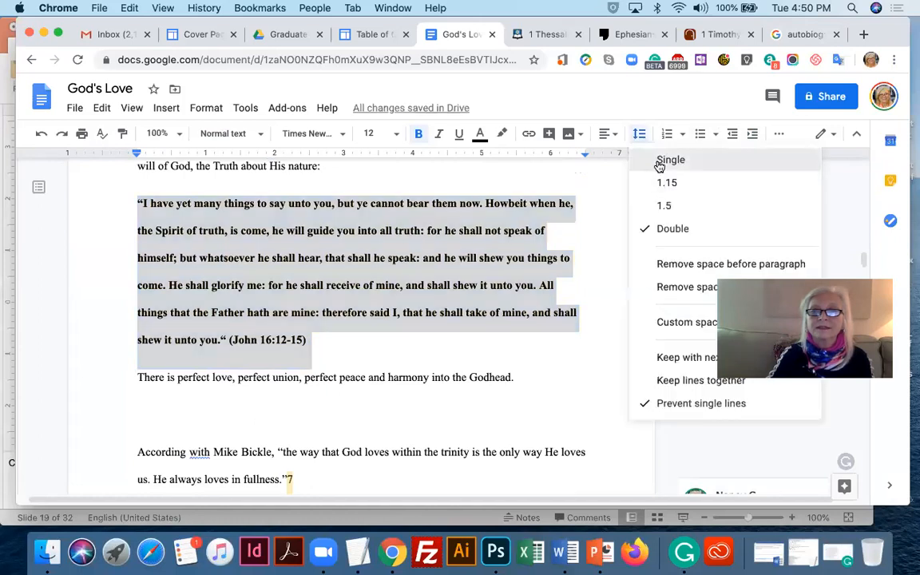
click(670, 160)
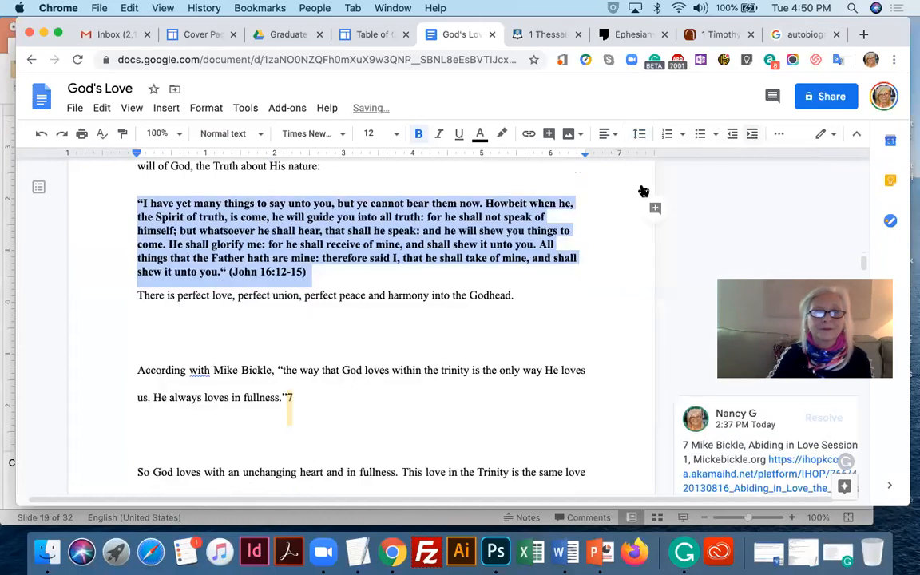
key(Tab)
click(164, 328)
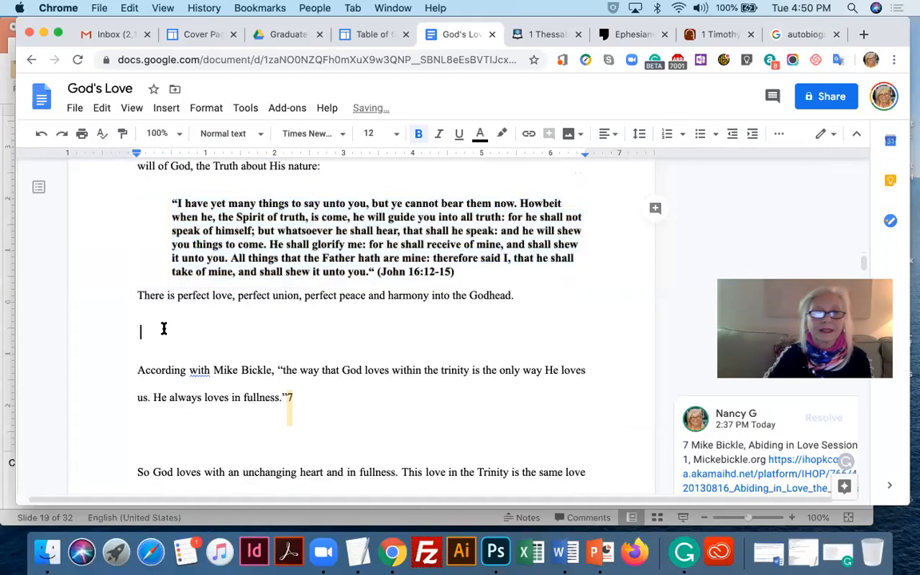
Delete the blank lines above the Mike Bickle paragraph and above the paragraph starting "So God loves with an unchanging heart"
key(BackSpace)
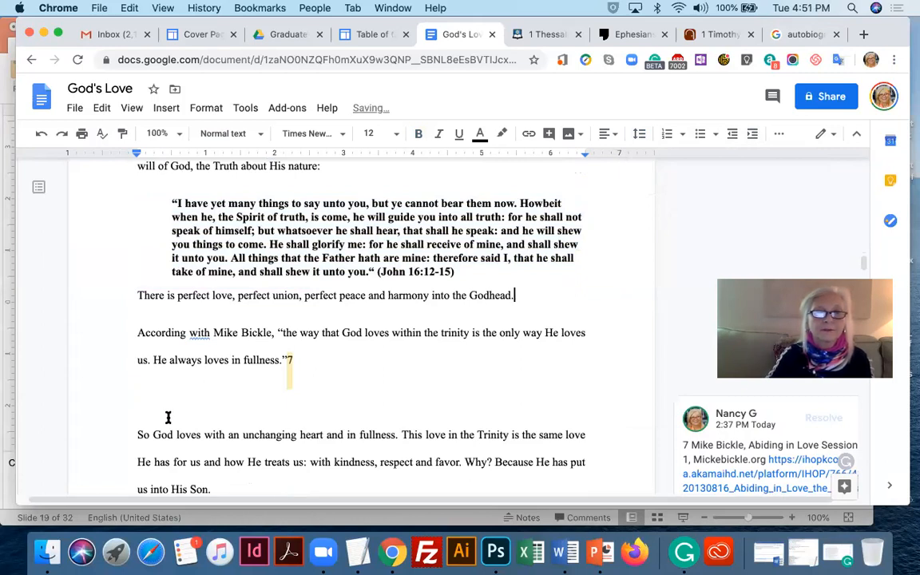
scroll(168, 417, down, 5)
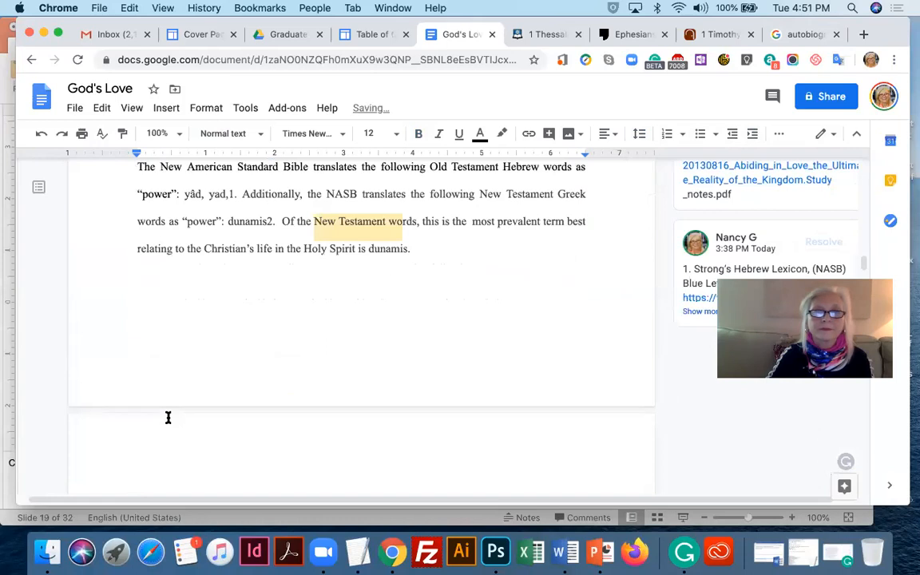
scroll(179, 375, up, 3)
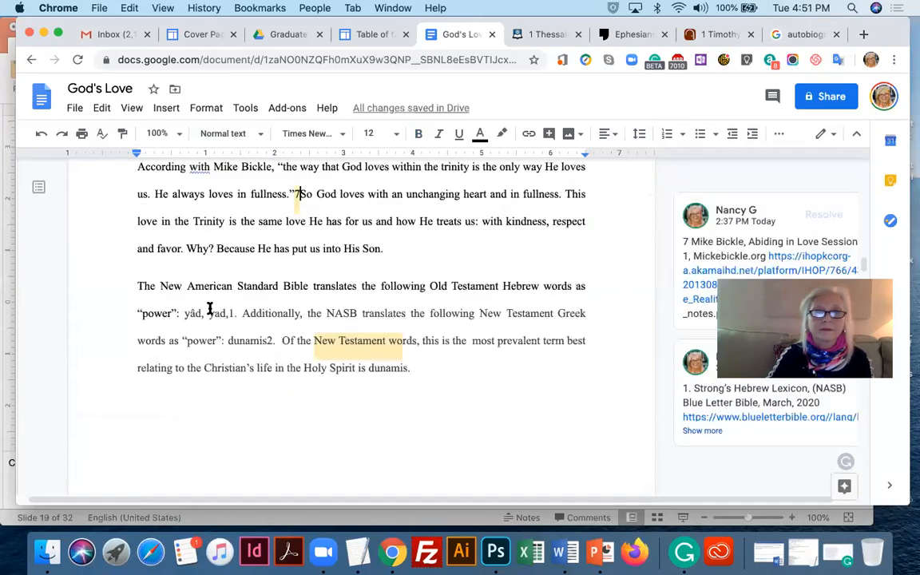
Apply Heading 1 to the "Chapter 2. The outpouring of His Love" title and Heading 2 to the "2.1 In the beginning" subtitle
scroll(216, 294, down, 5)
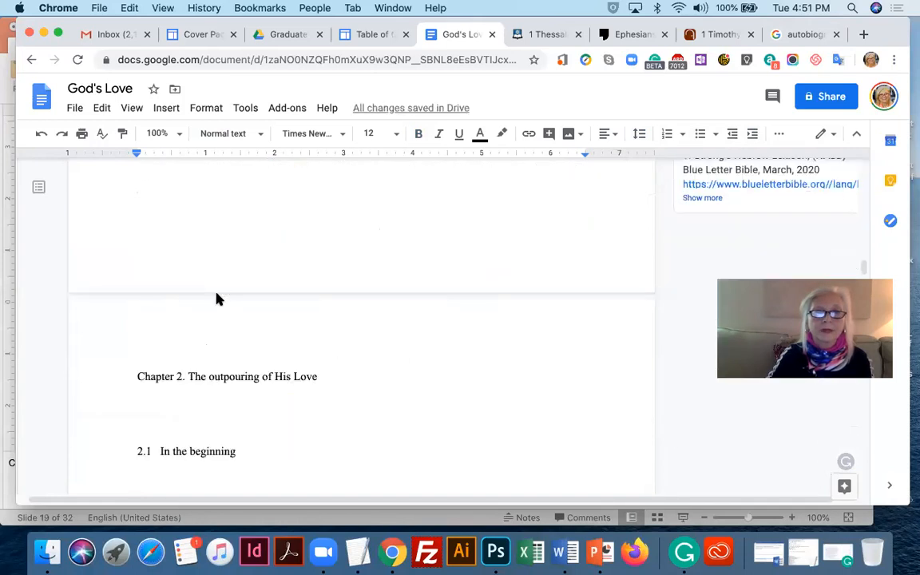
click(241, 137)
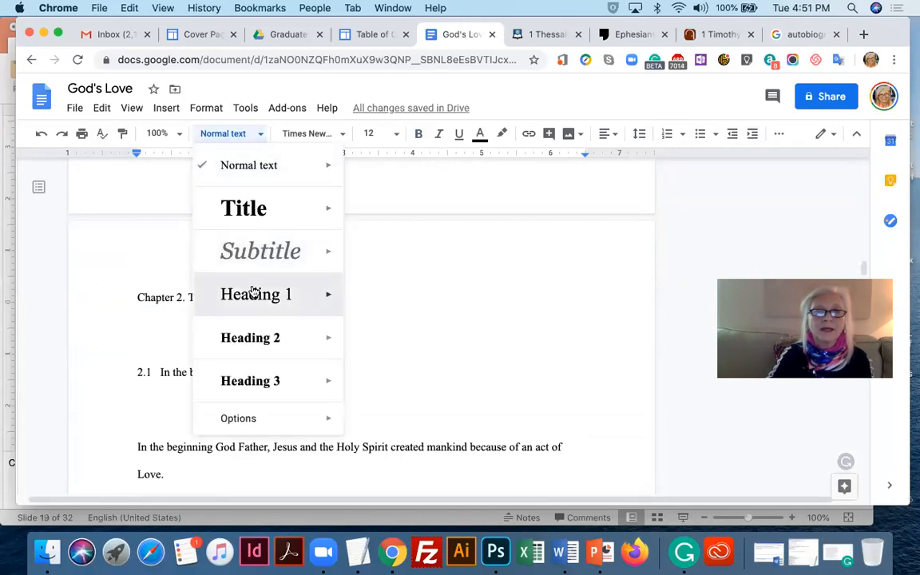
click(251, 294)
click(179, 357)
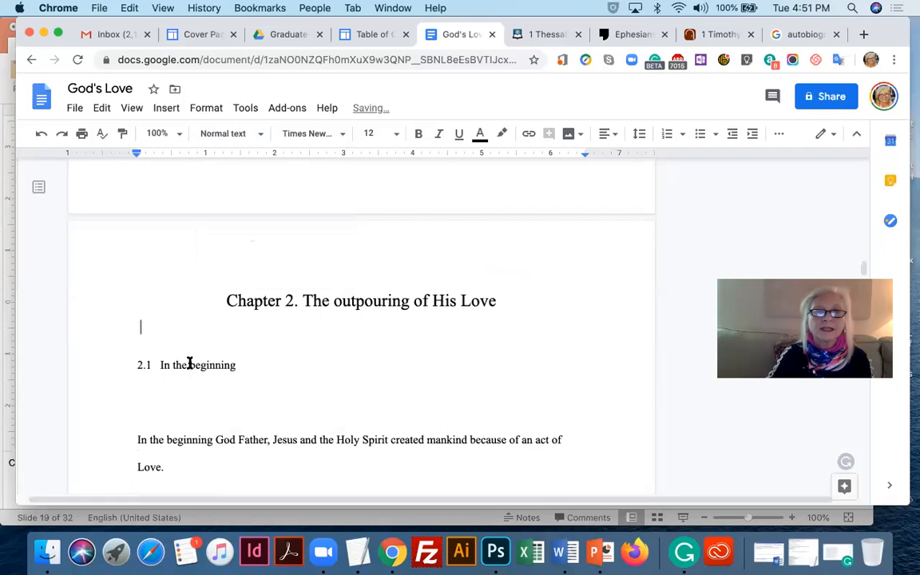
click(252, 136)
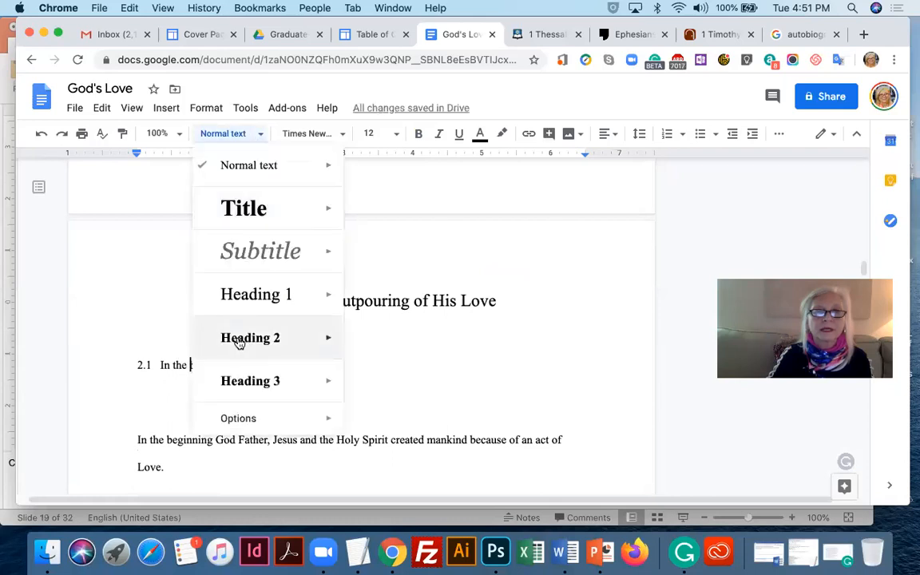
click(236, 338)
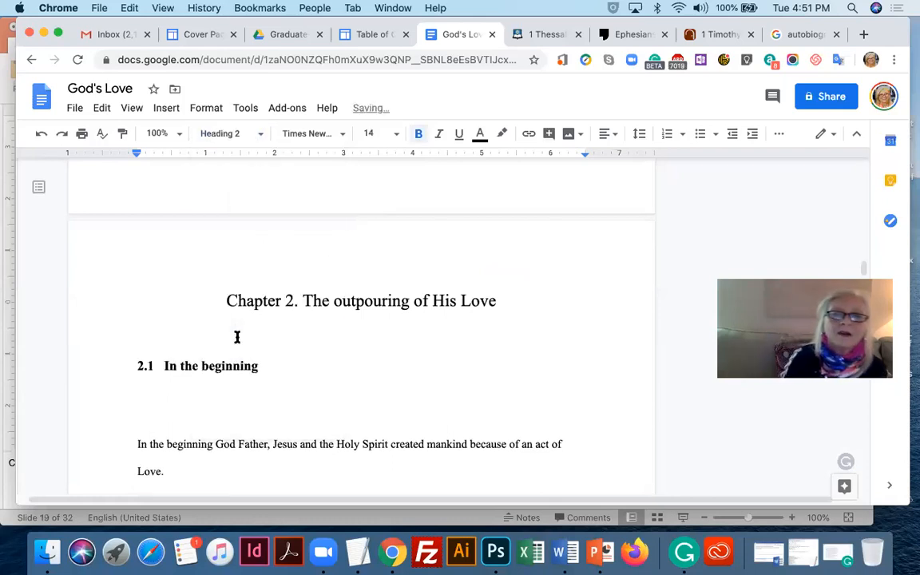
Insert an automatic table of contents with page numbers beneath the "Table of contents" title
scroll(218, 253, up, 10)
scroll(217, 253, up, 15)
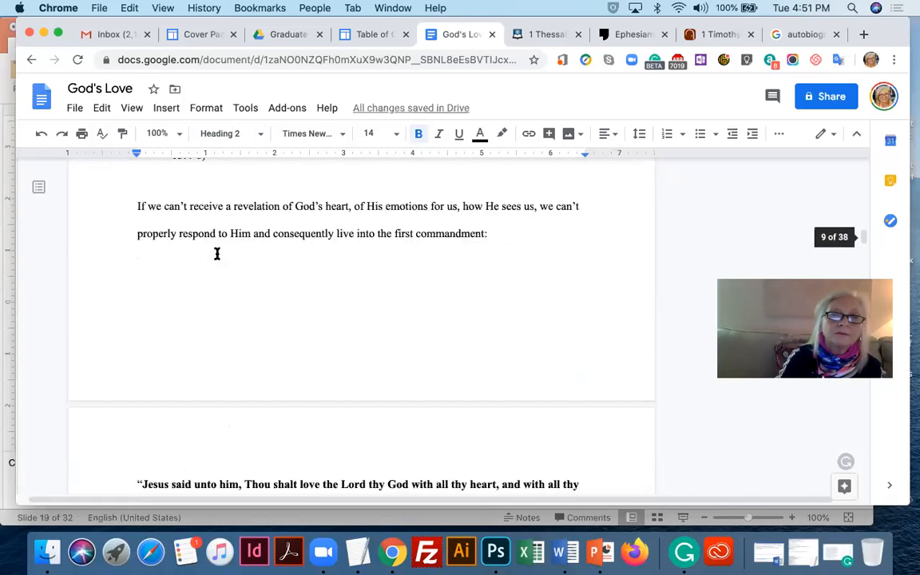
scroll(216, 254, up, 12)
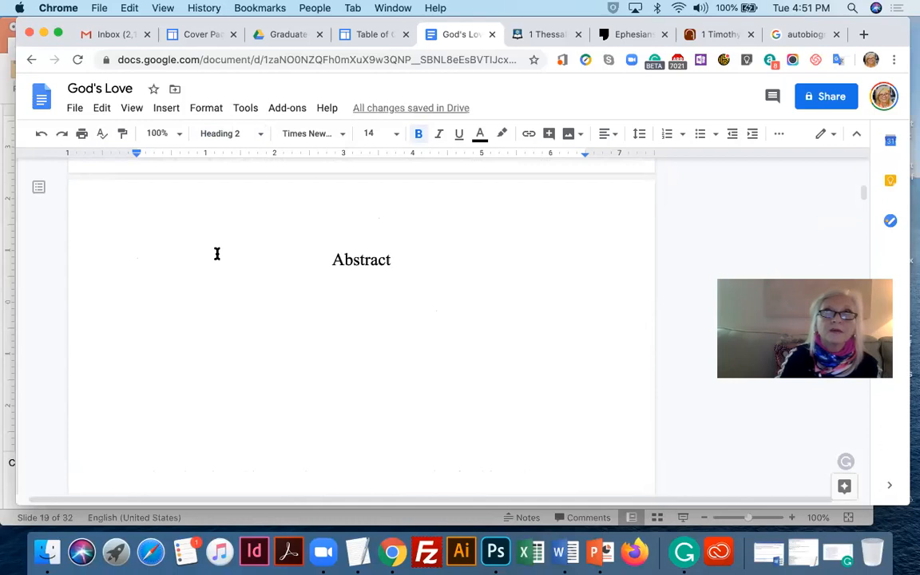
scroll(216, 253, up, 5)
scroll(218, 256, down, 5)
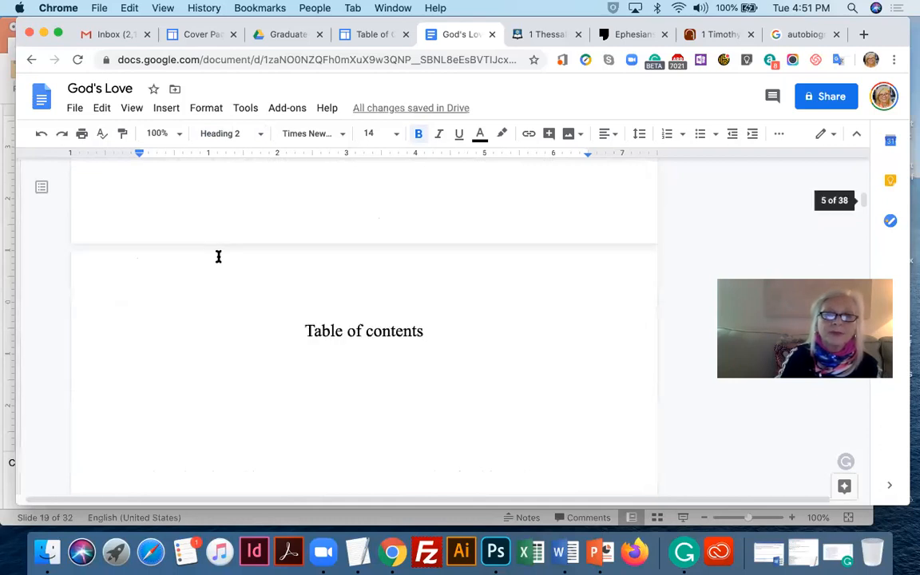
scroll(208, 257, up, 2)
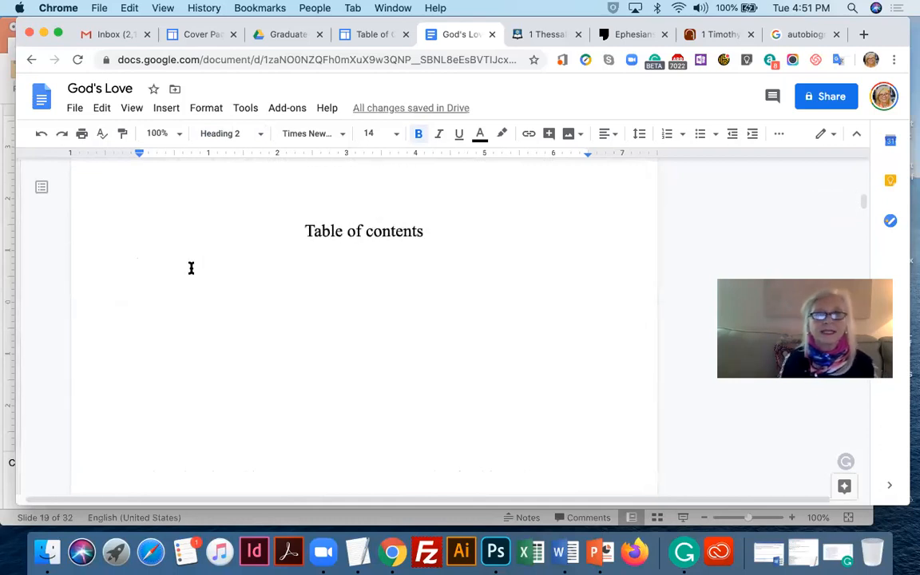
click(191, 268)
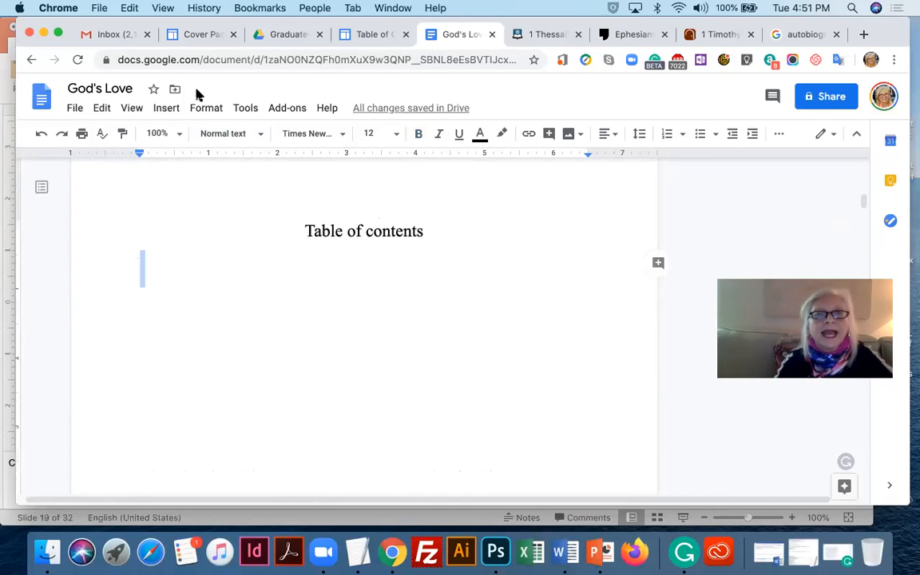
click(170, 109)
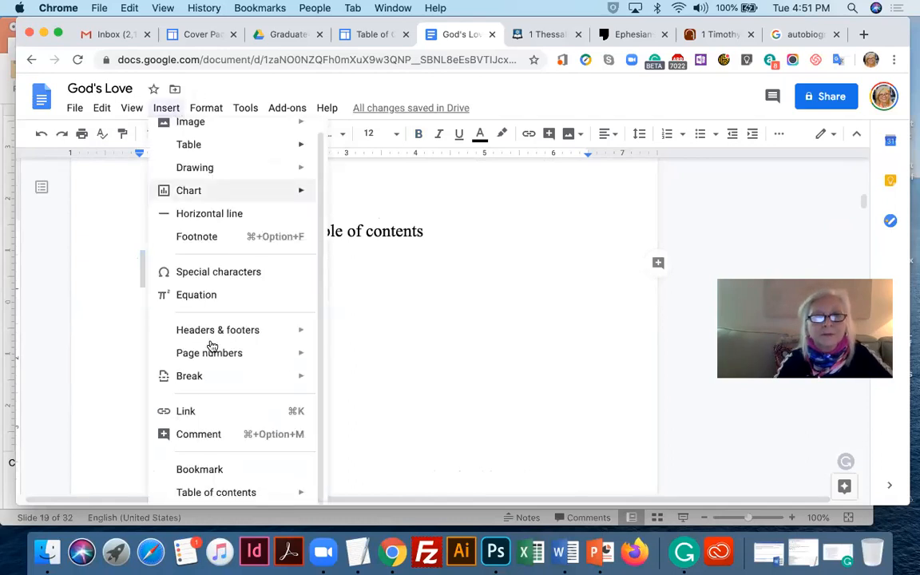
mouse_move(205, 493)
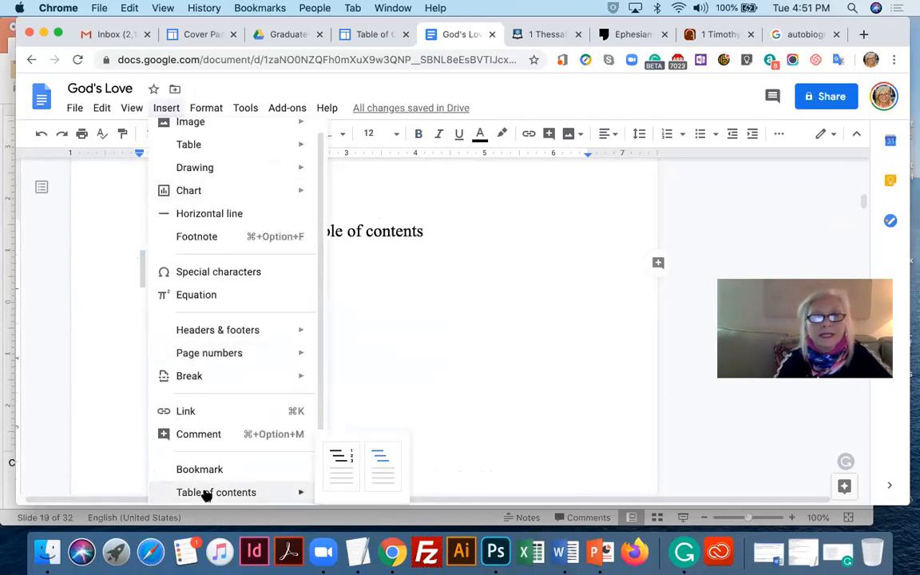
click(318, 456)
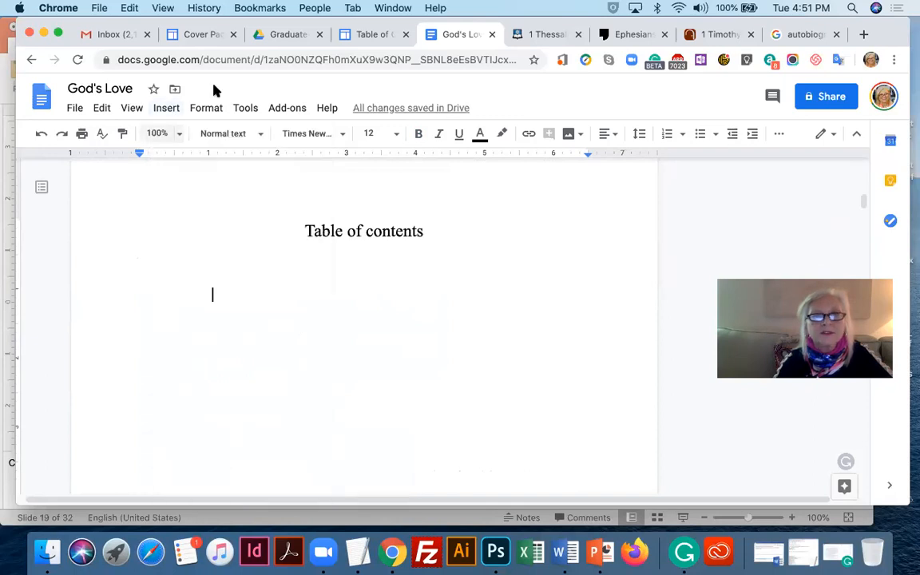
click(165, 108)
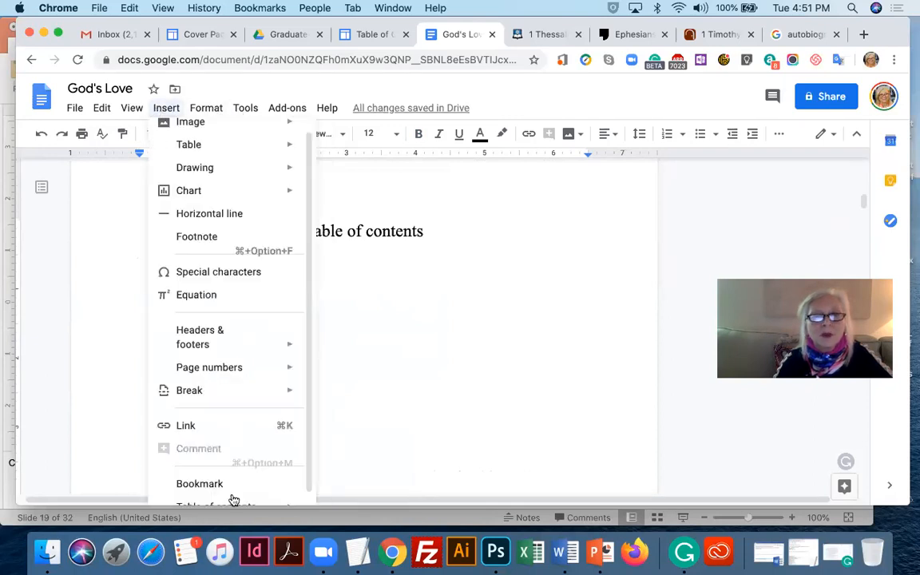
mouse_move(220, 493)
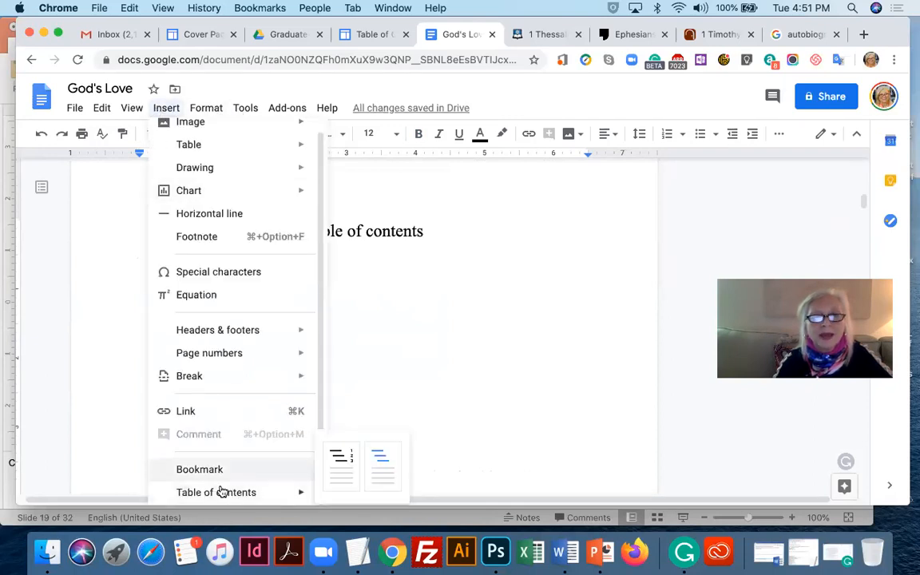
click(336, 471)
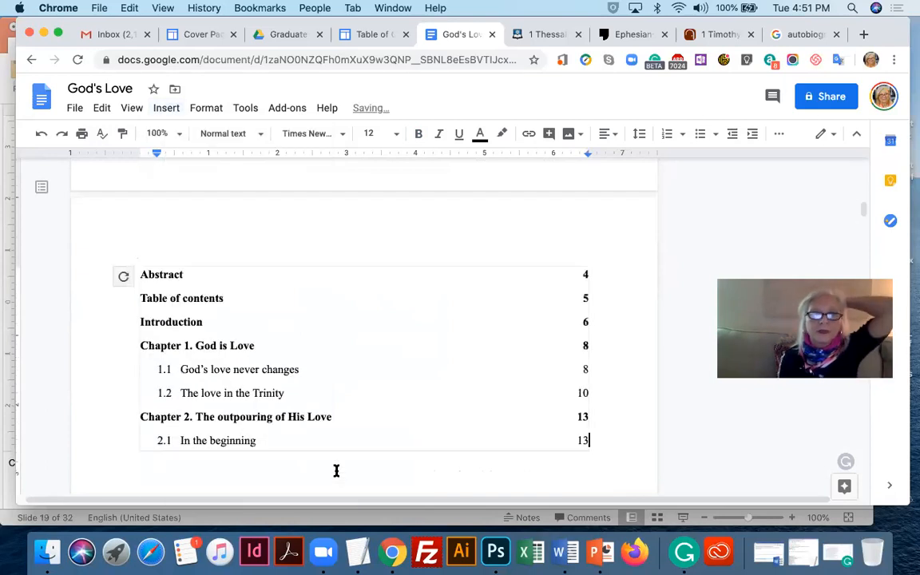
Remove the page break between the "Table of contents" title and the inserted contents list
scroll(285, 417, up, 10)
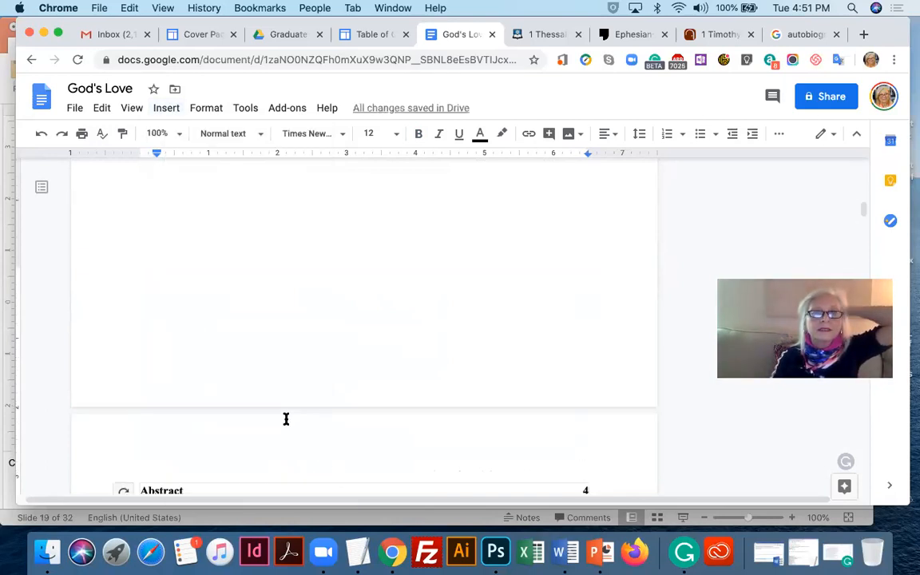
scroll(286, 419, up, 5)
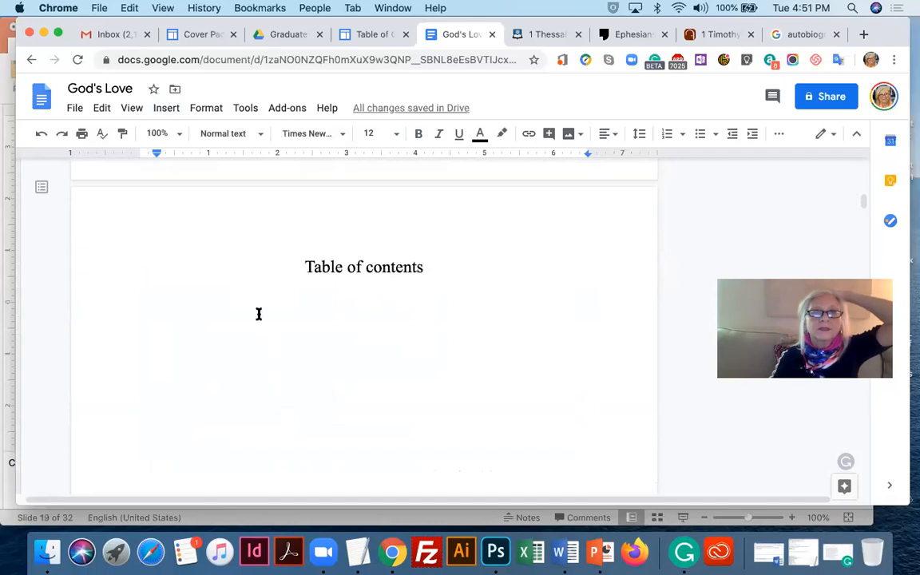
key(super+z)
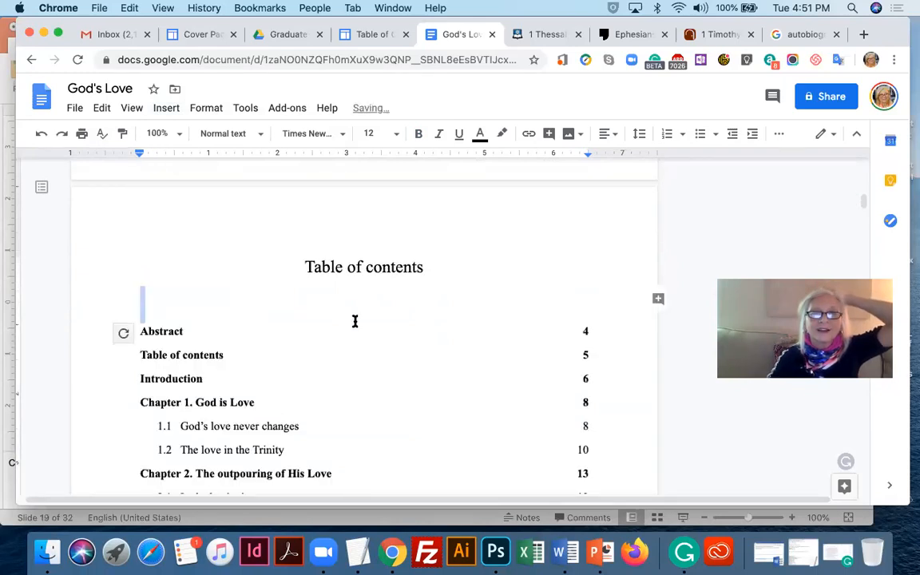
Insert a page break before the "Introduction" heading below the table of contents
scroll(356, 322, down, 2)
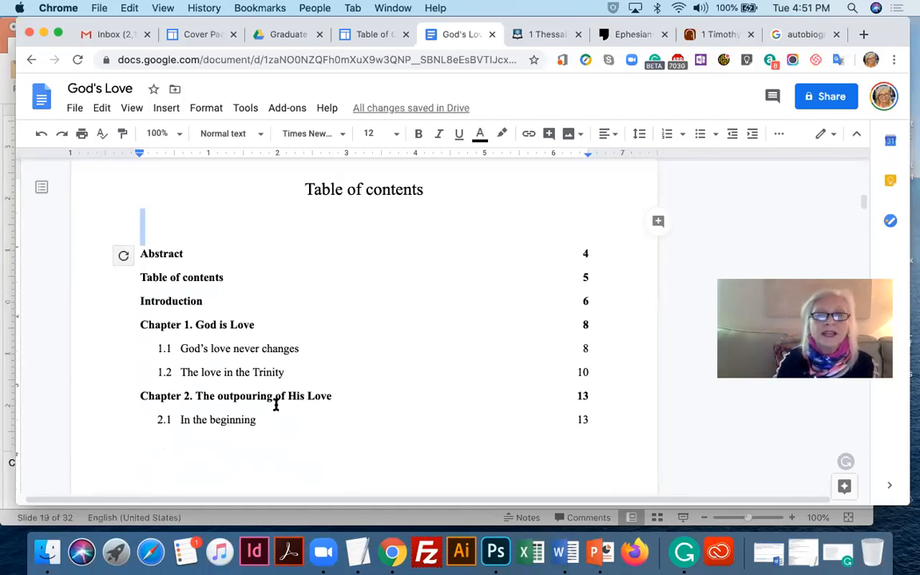
scroll(276, 406, down, 3)
scroll(276, 404, down, 5)
scroll(276, 405, up, 5)
click(244, 324)
click(168, 108)
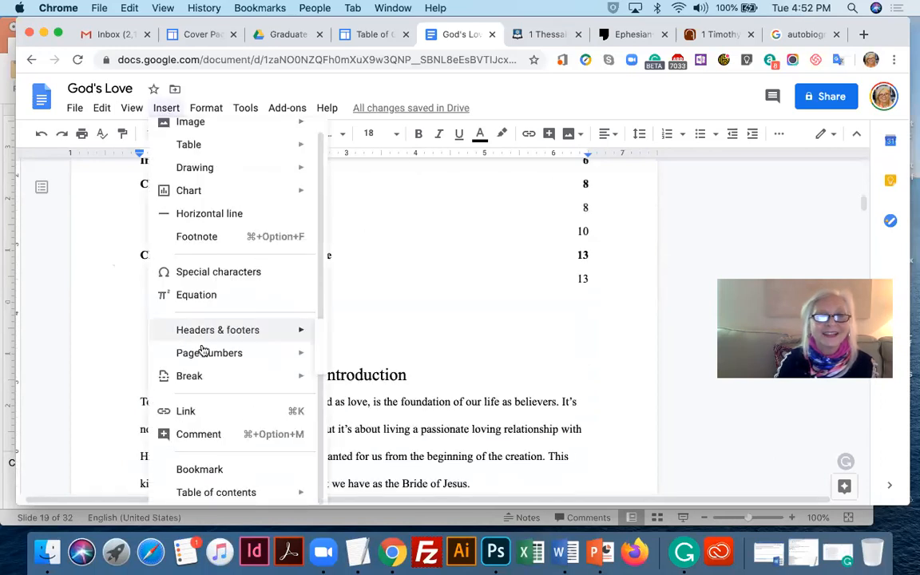
mouse_move(201, 376)
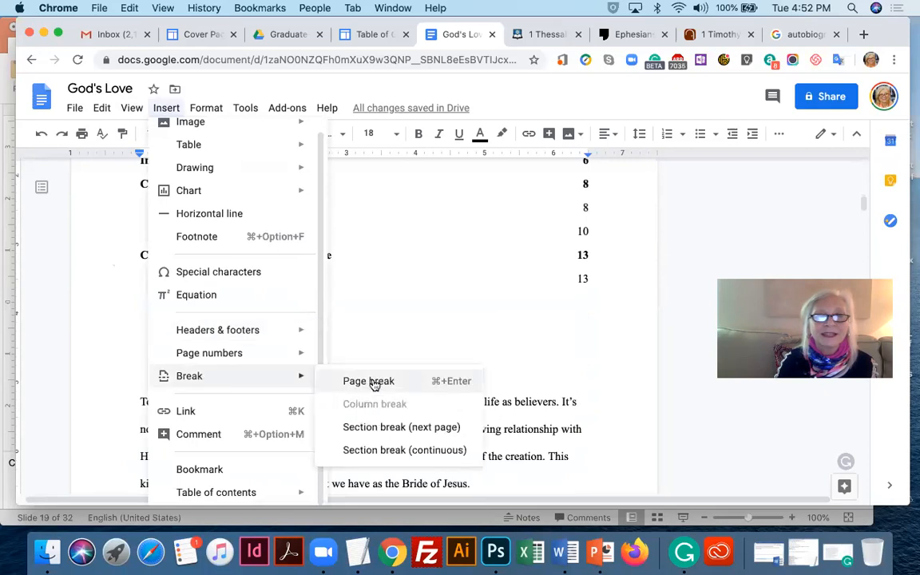
click(371, 381)
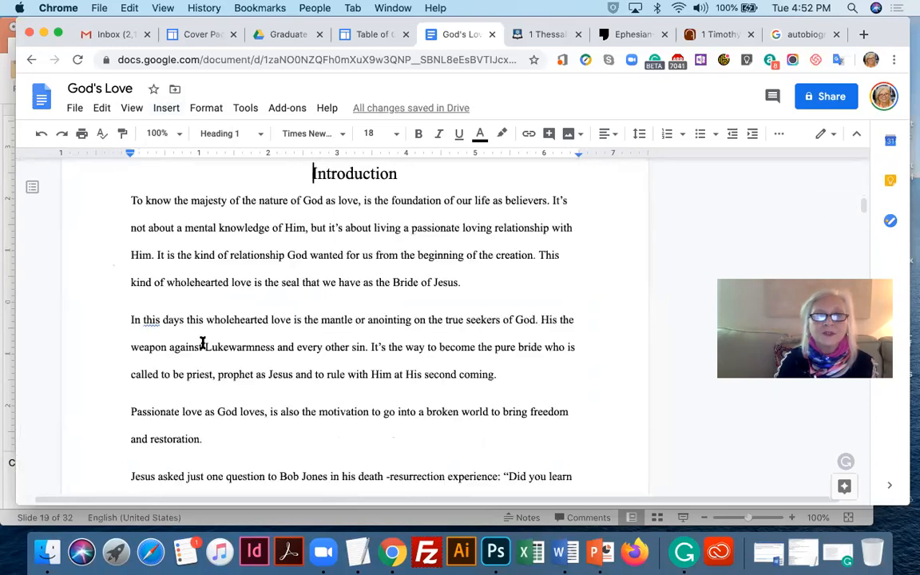
Delete the word "is" from the "Chapter 1. God is Love" heading
scroll(202, 344, down, 15)
scroll(202, 343, down, 15)
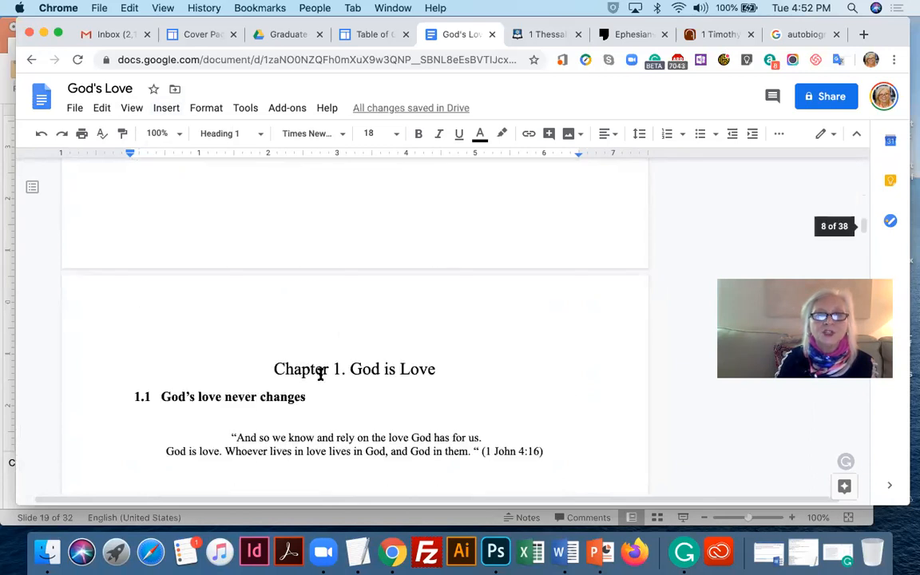
scroll(320, 374, down, 2)
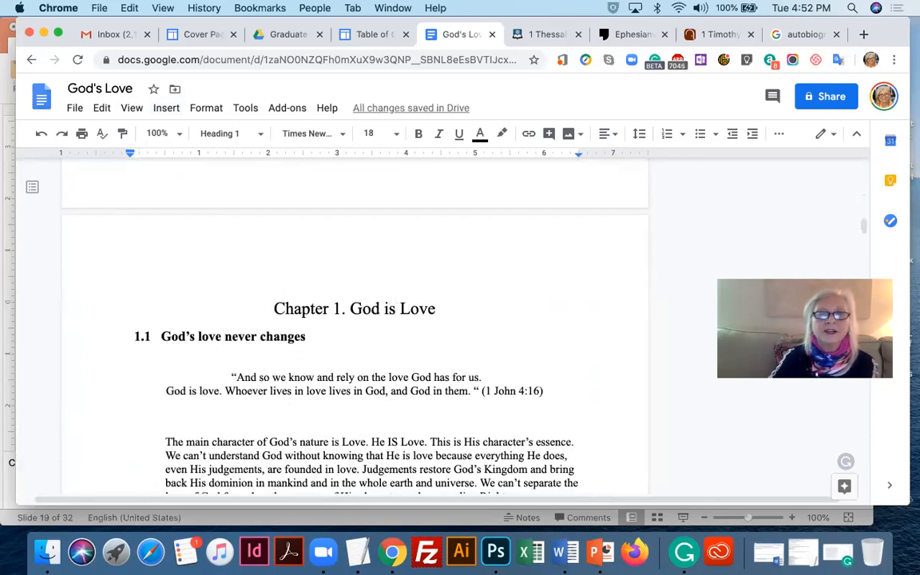
key(BackSpace)
key(BackSpace)
key(BackSpace)
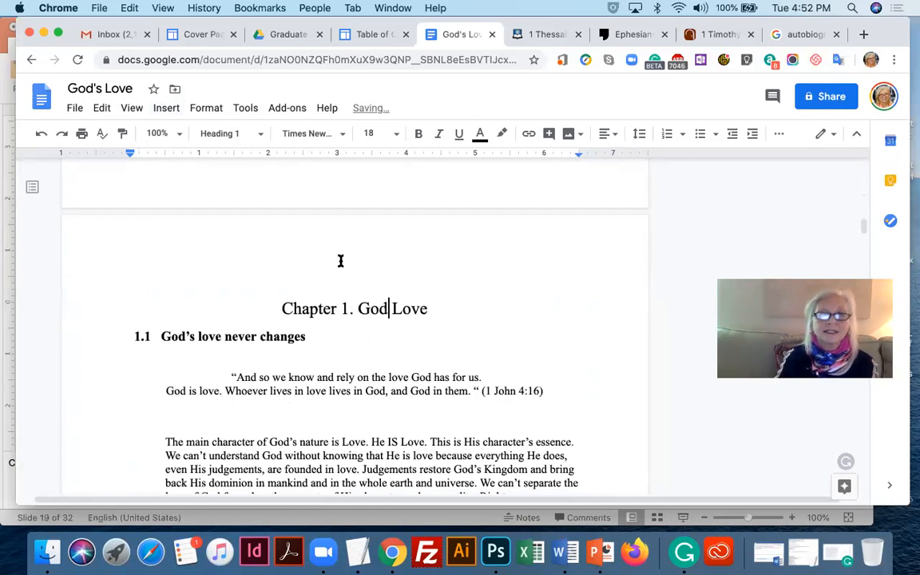
Update the table of contents to pick up the shortened "Chapter 1. God Love" heading
scroll(340, 262, up, 5)
scroll(341, 261, up, 10)
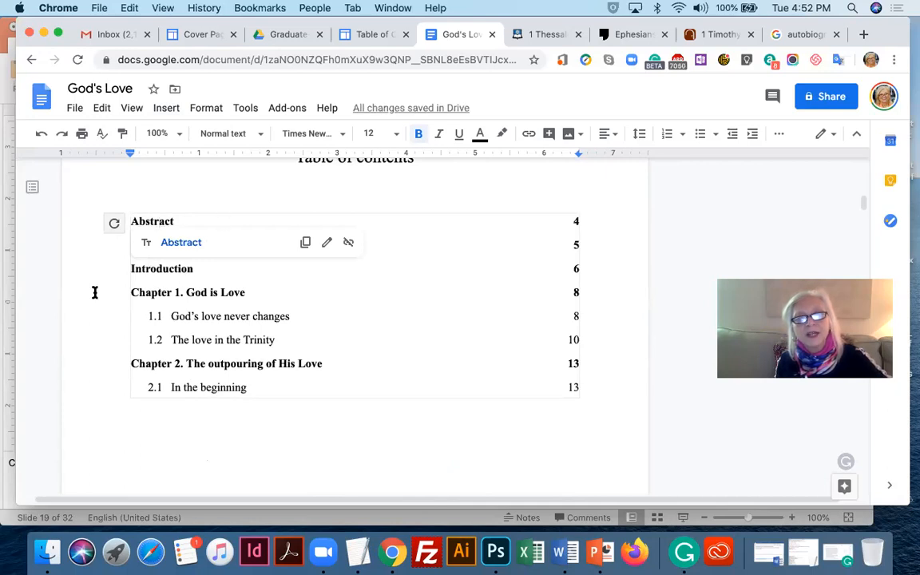
click(115, 222)
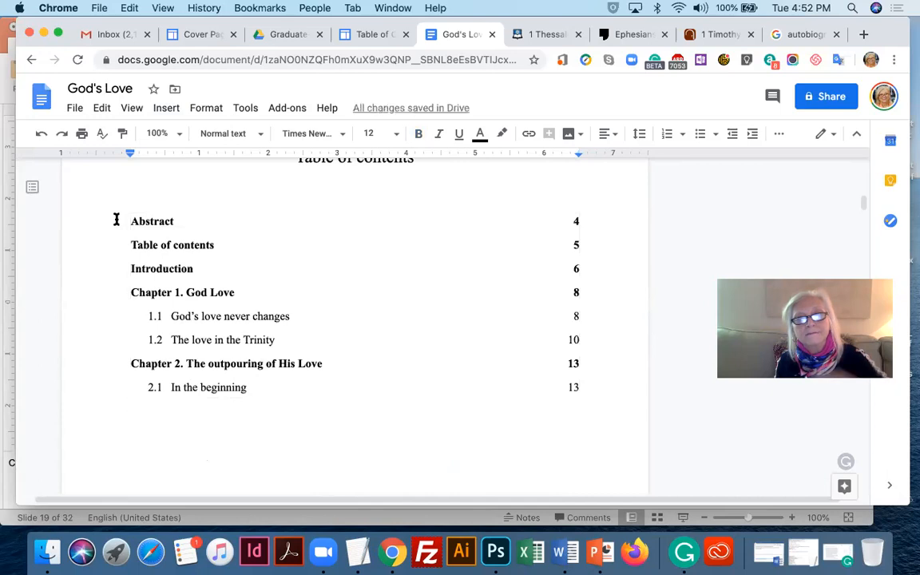
Restore the word "is" in the Chapter 1 heading so it reads "Chapter 1. God is Love"
scroll(242, 293, down, 4)
scroll(243, 293, down, 20)
scroll(243, 293, down, 5)
click(389, 283)
text(is Love)
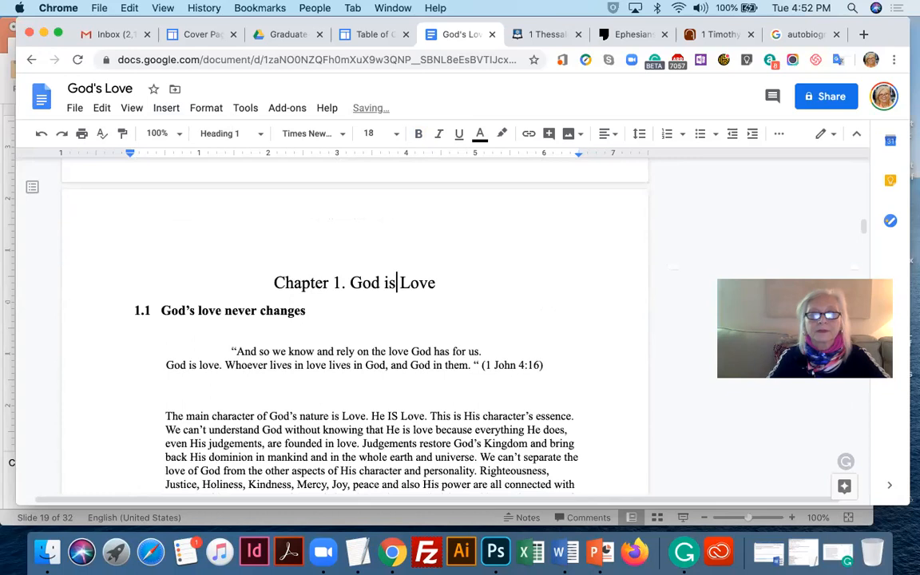
Refresh the table of contents to match the restored "Chapter 1. God is Love" heading
scroll(325, 375, up, 15)
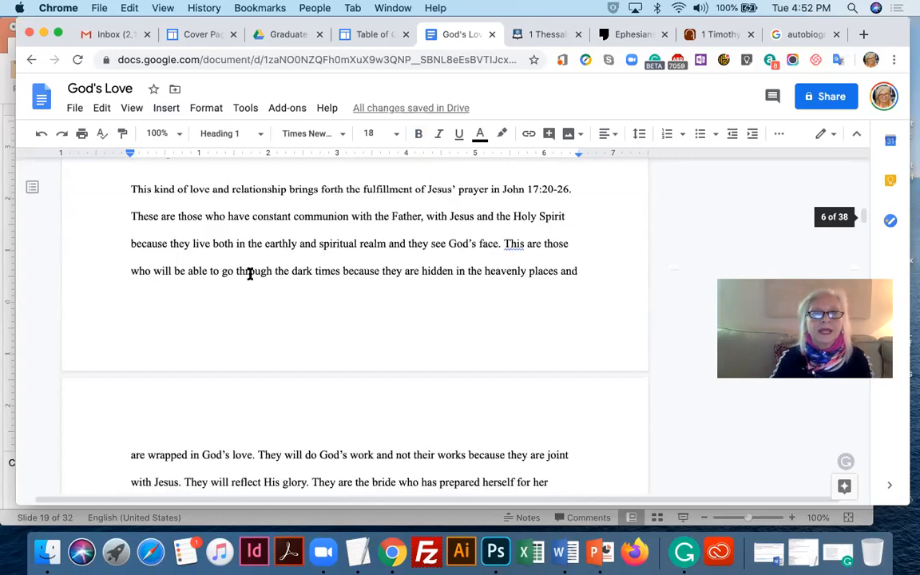
scroll(236, 272, up, 10)
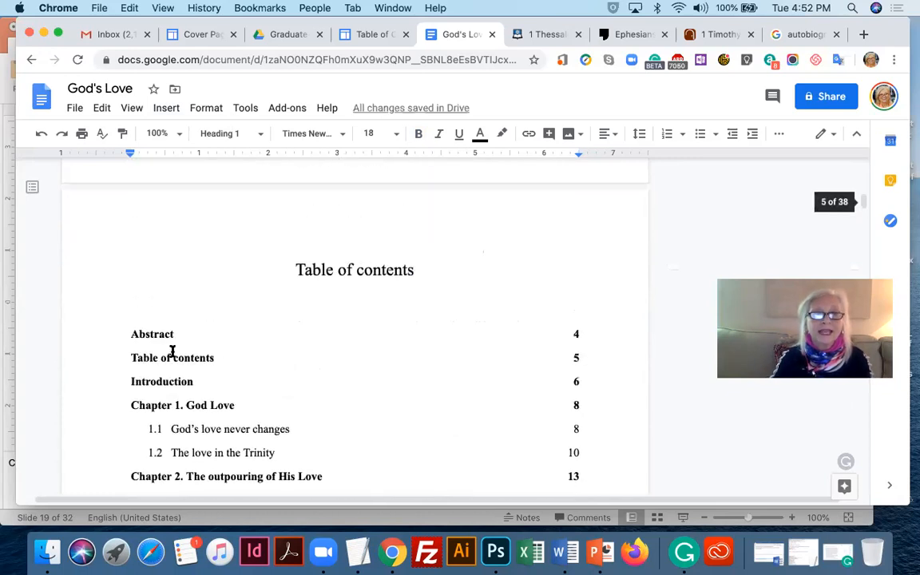
click(173, 356)
click(115, 337)
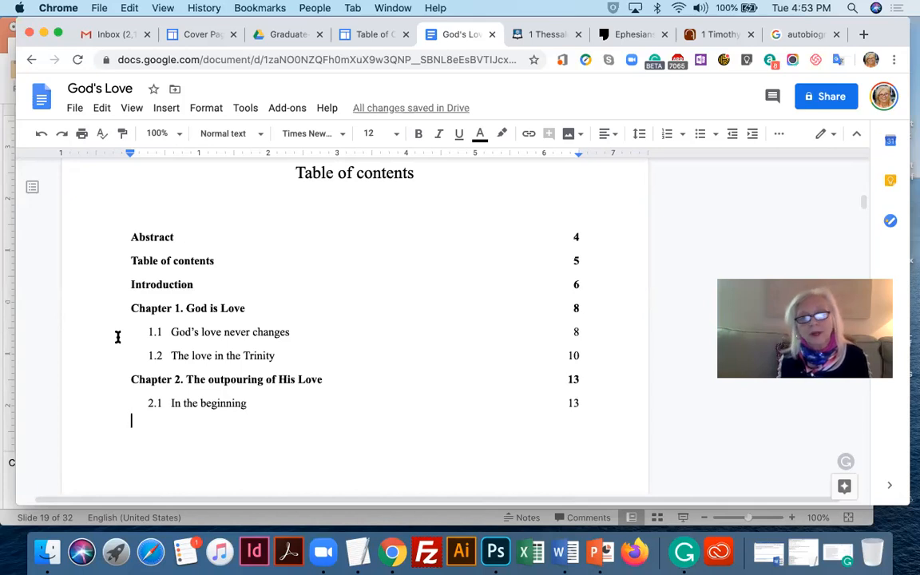
Delete the empty lines after the 1 Corinthians 13:4-8 quotation in Chapter 1
scroll(191, 429, down, 15)
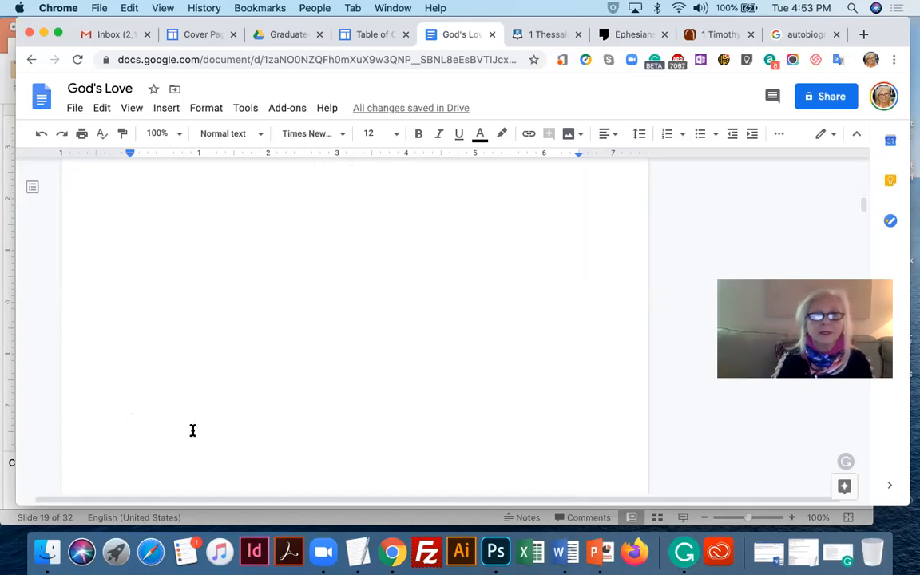
scroll(193, 430, down, 20)
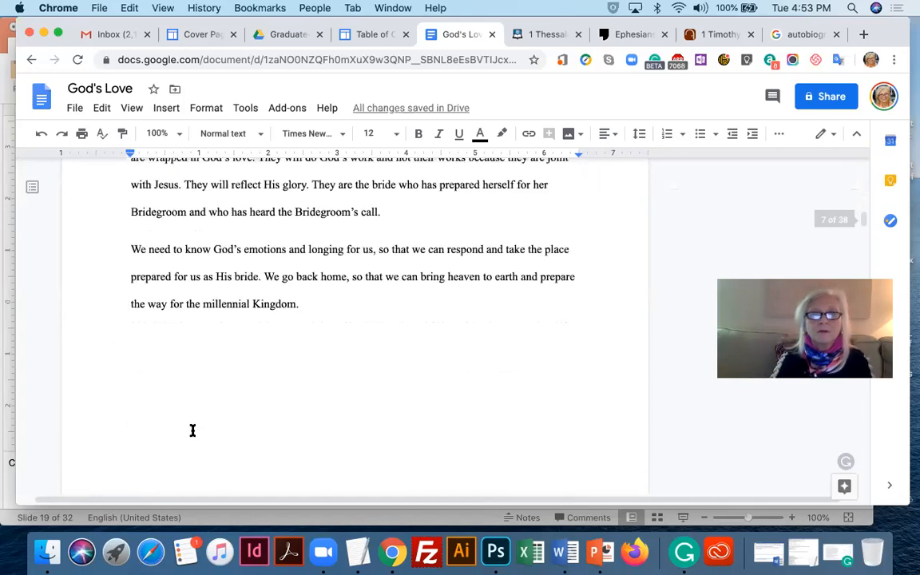
scroll(191, 429, down, 10)
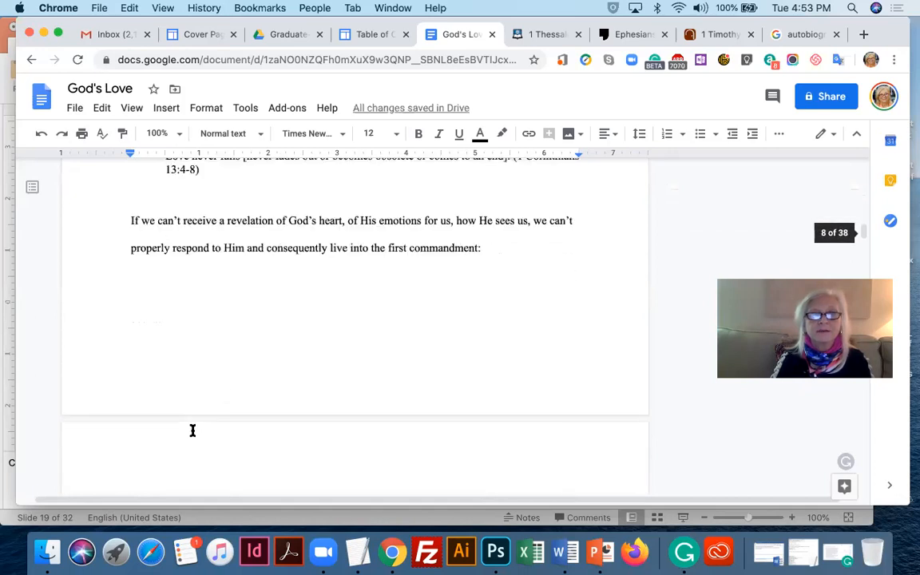
scroll(119, 308, up, 2)
click(131, 290)
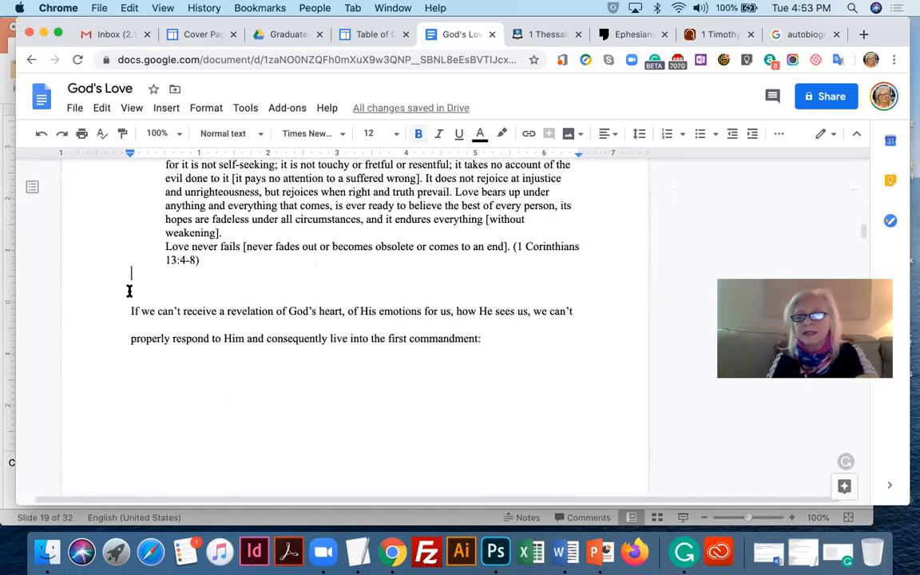
key(super+z)
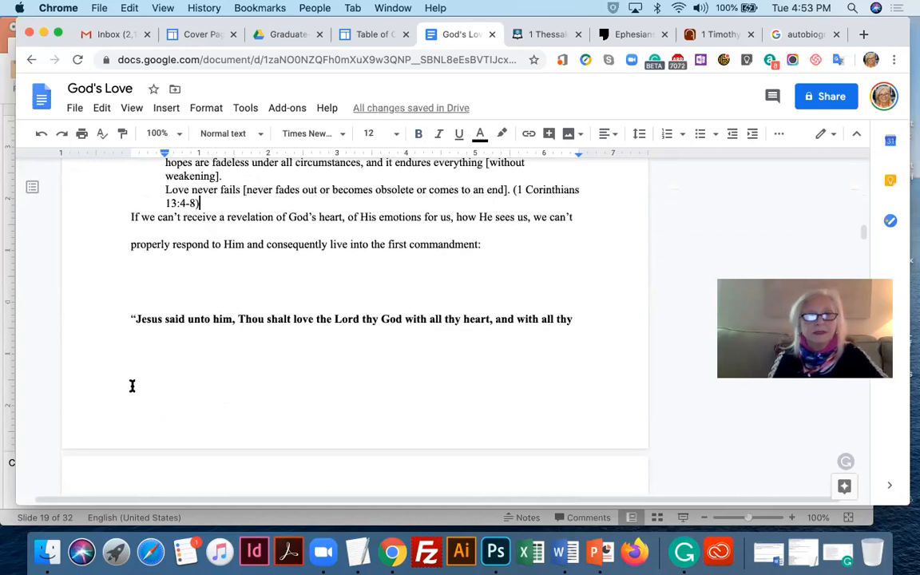
key(super+shift+z)
Delete the empty line below the Matthew 22:37-38 quotation
scroll(191, 399, down, 3)
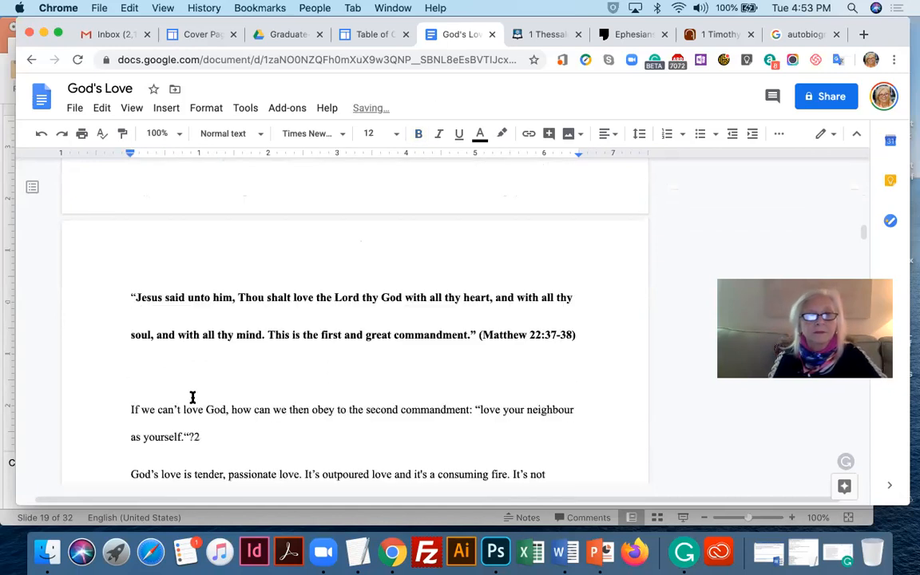
click(158, 374)
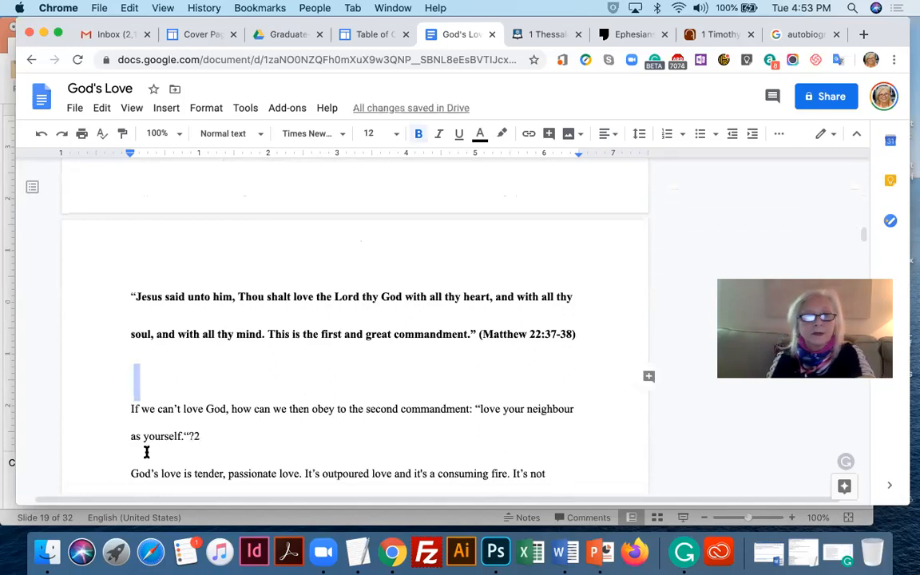
key(Delete)
Delete the empty line under the "2.1 In the beginning" heading
scroll(174, 462, down, 20)
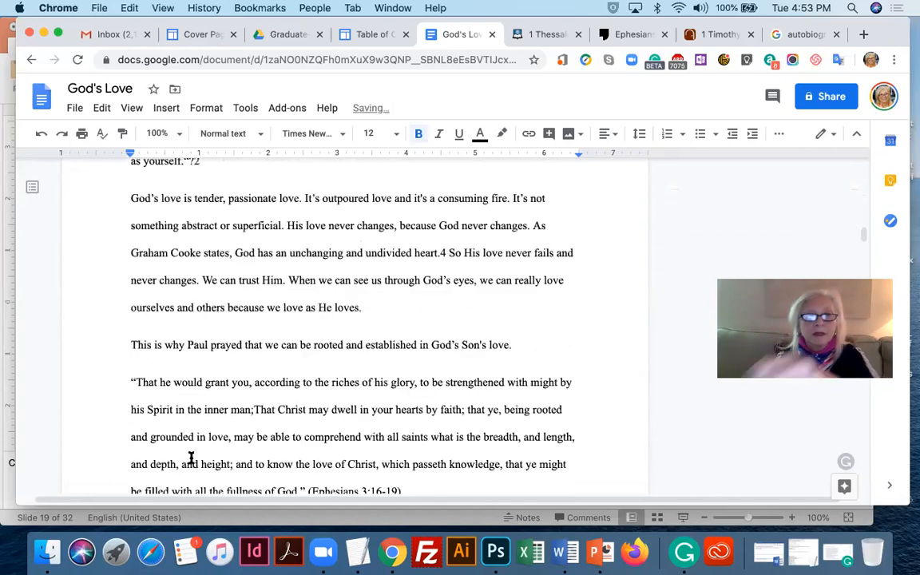
scroll(216, 370, down, 3)
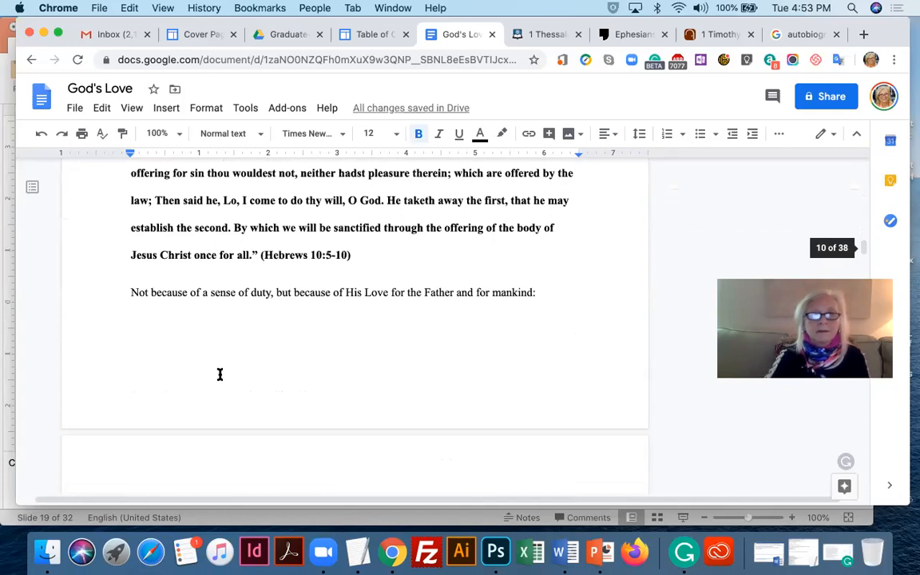
scroll(220, 373, down, 15)
scroll(238, 397, down, 3)
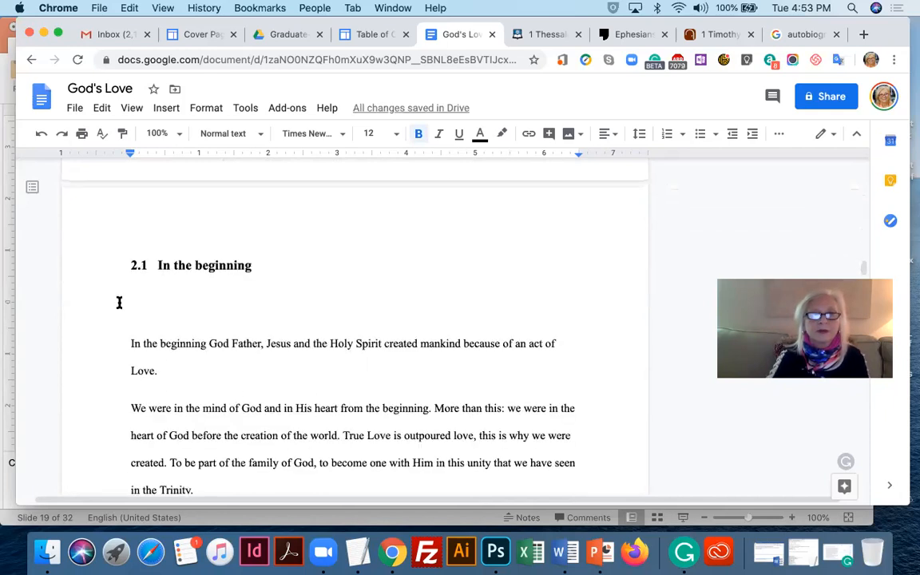
click(123, 310)
key(BackSpace)
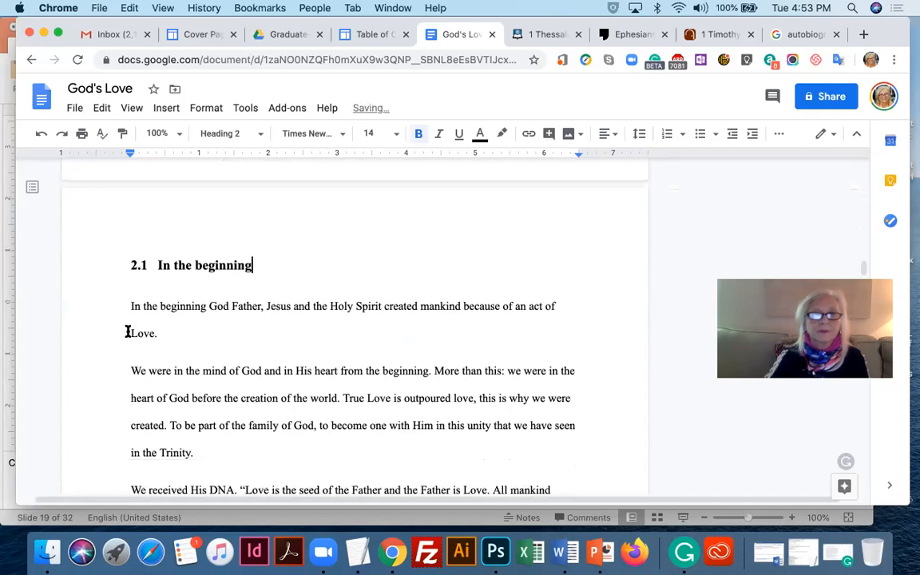
Remove the empty lines above the "2.2 A way of love" section title
scroll(170, 386, down, 10)
scroll(172, 387, down, 8)
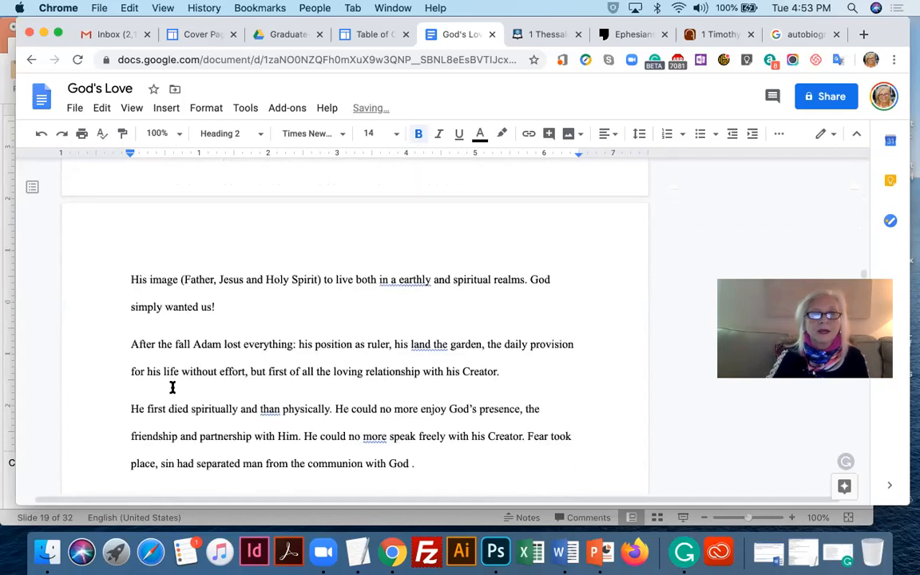
scroll(172, 387, down, 3)
scroll(172, 387, down, 1)
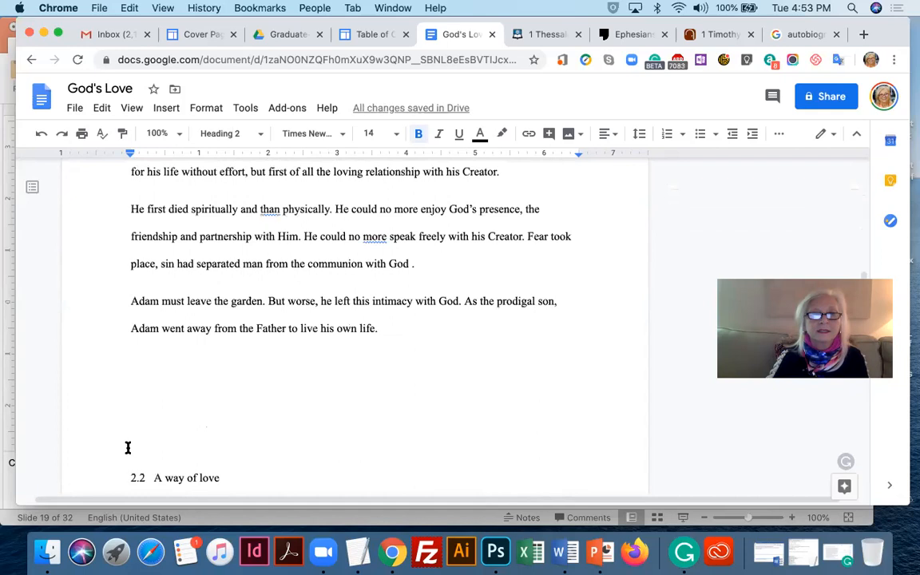
drag(130, 362, 132, 429)
key(BackSpace)
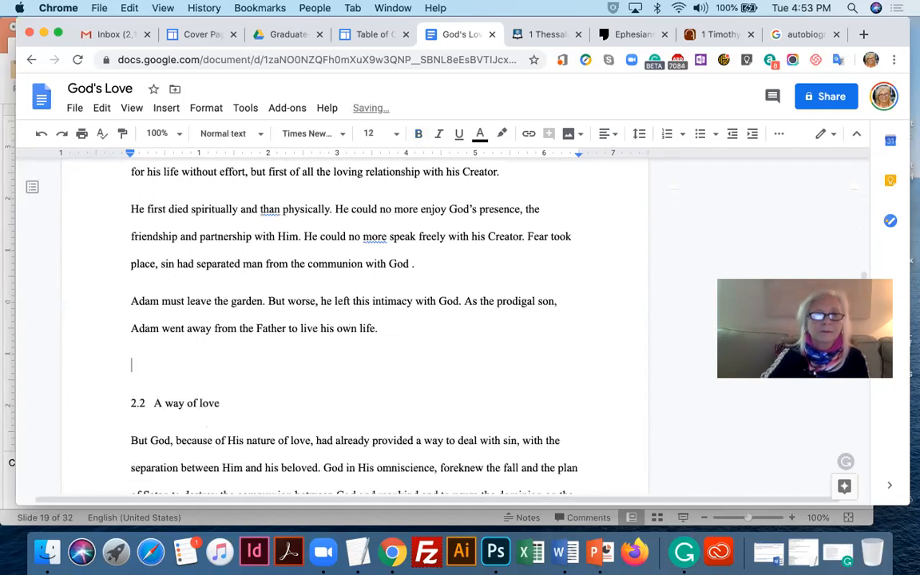
key(BackSpace)
Apply the Heading 2 style to the "2.2 A way of love" section title
click(217, 356)
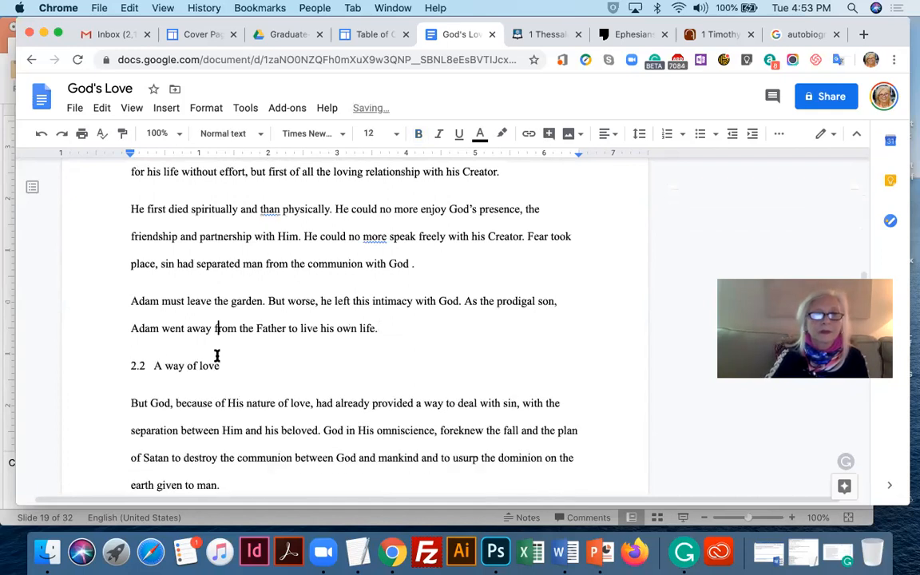
click(236, 133)
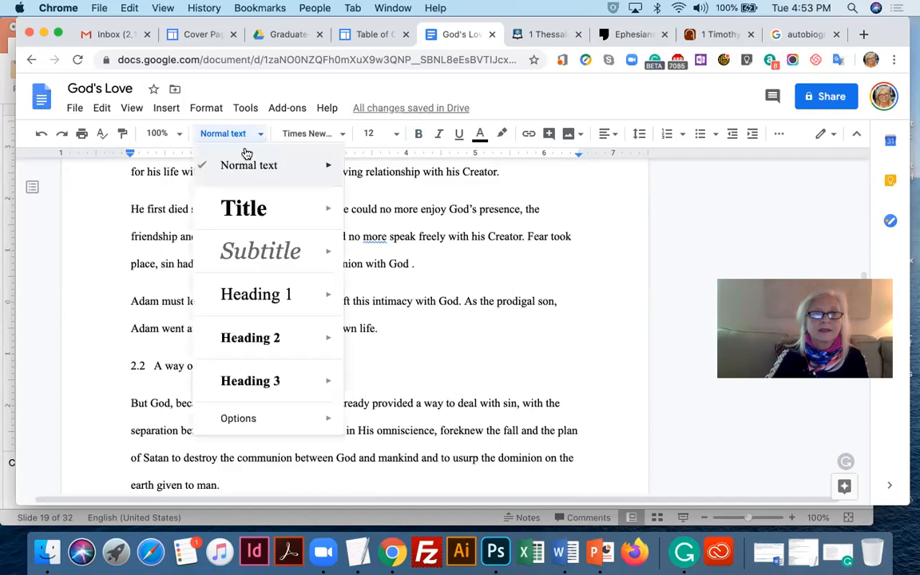
click(263, 342)
Apply the Heading 2 style to the "2.3 We were made for Jesus" section title
scroll(255, 411, down, 15)
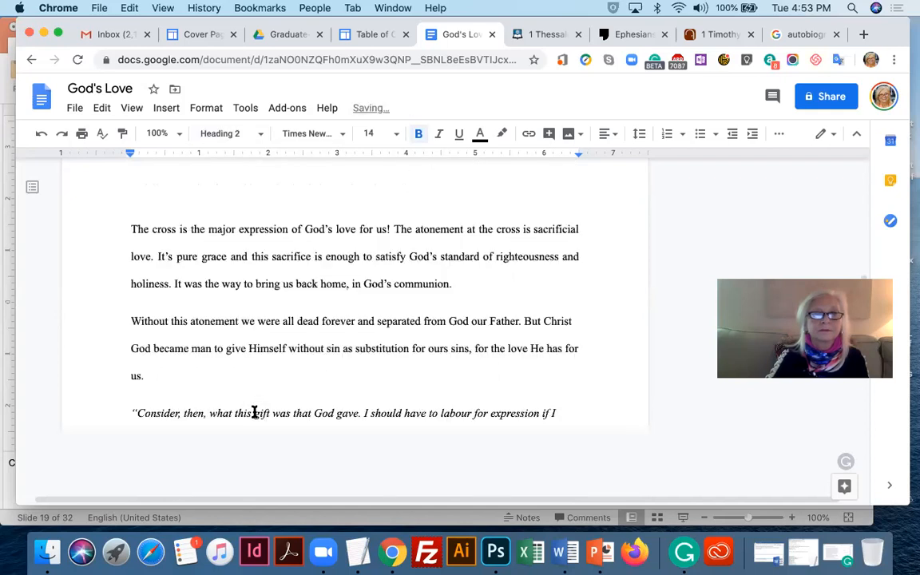
scroll(254, 412, down, 15)
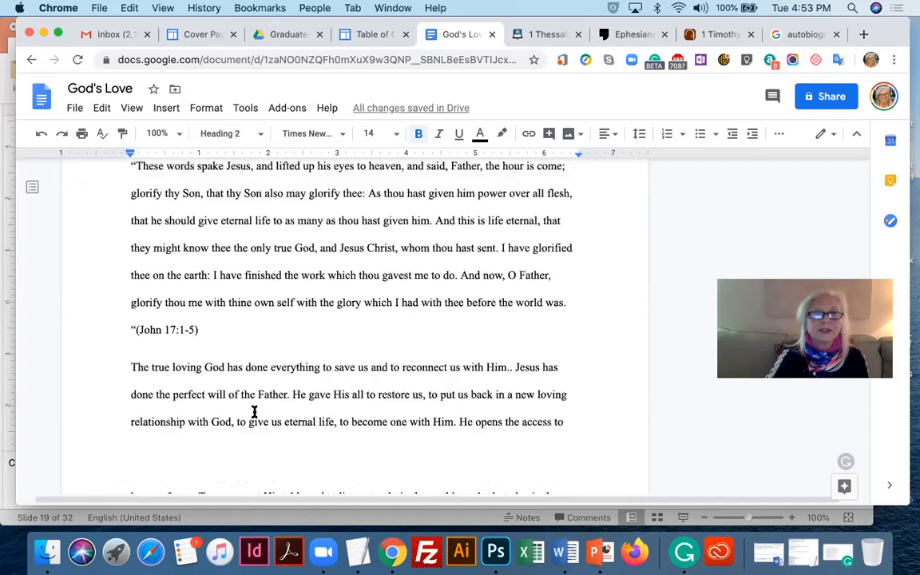
click(188, 339)
click(223, 134)
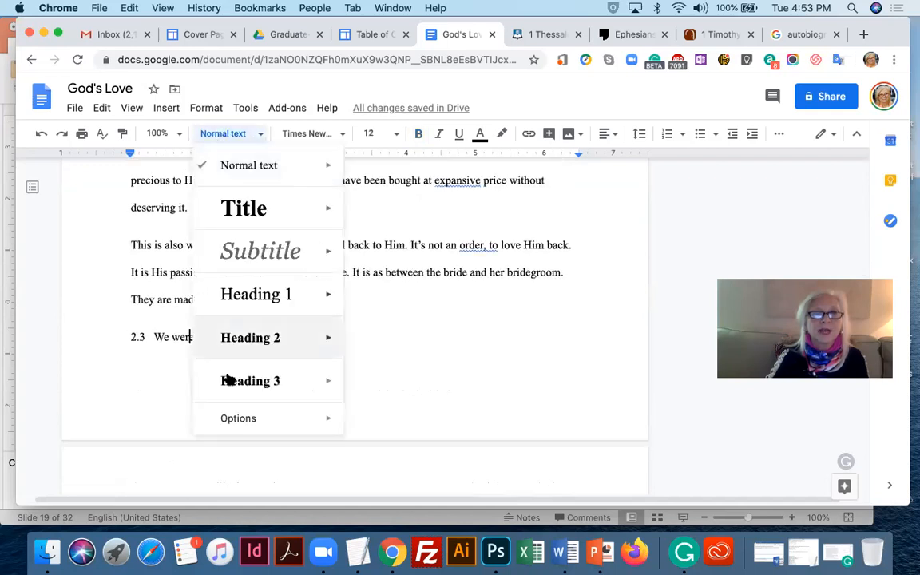
click(232, 344)
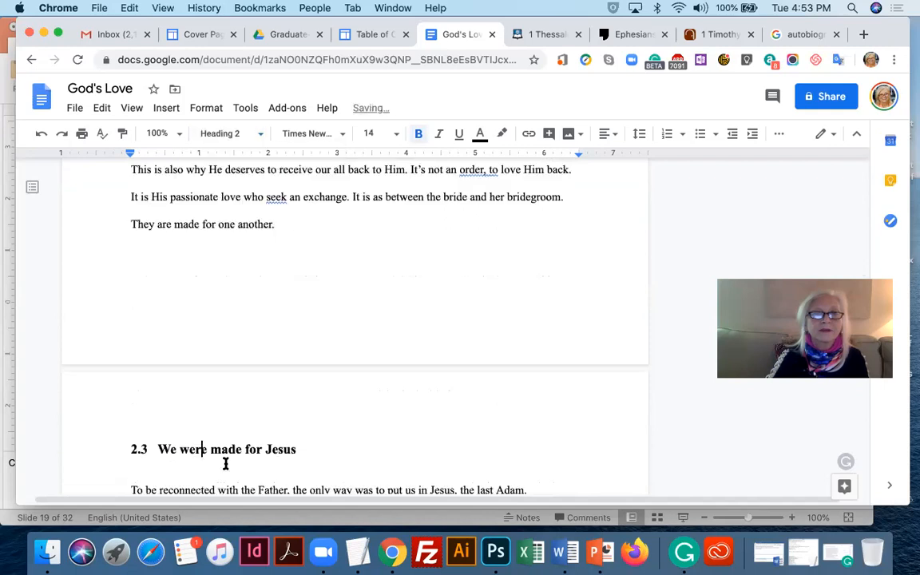
Apply the Heading 1 style to the "Chapter 3 Passionate love for Jesus." title
scroll(225, 463, down, 20)
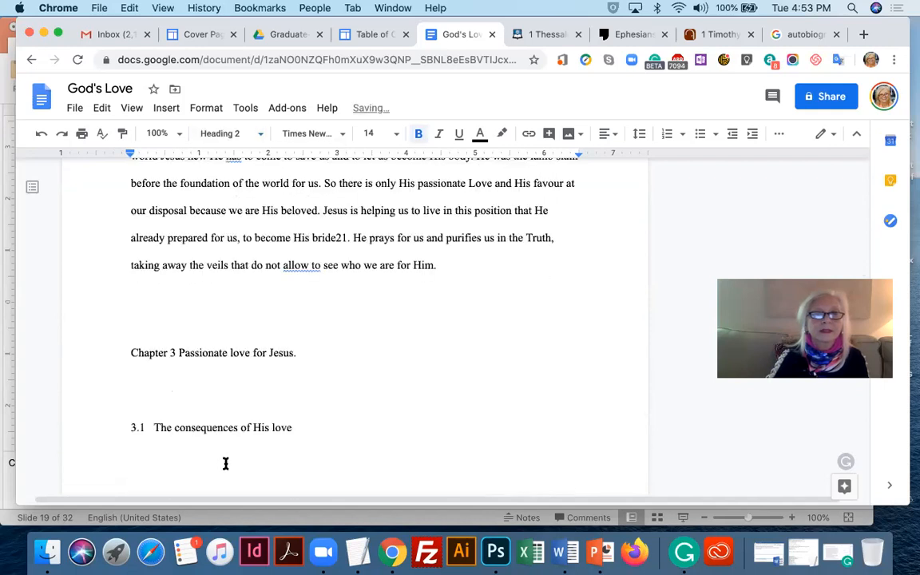
click(171, 349)
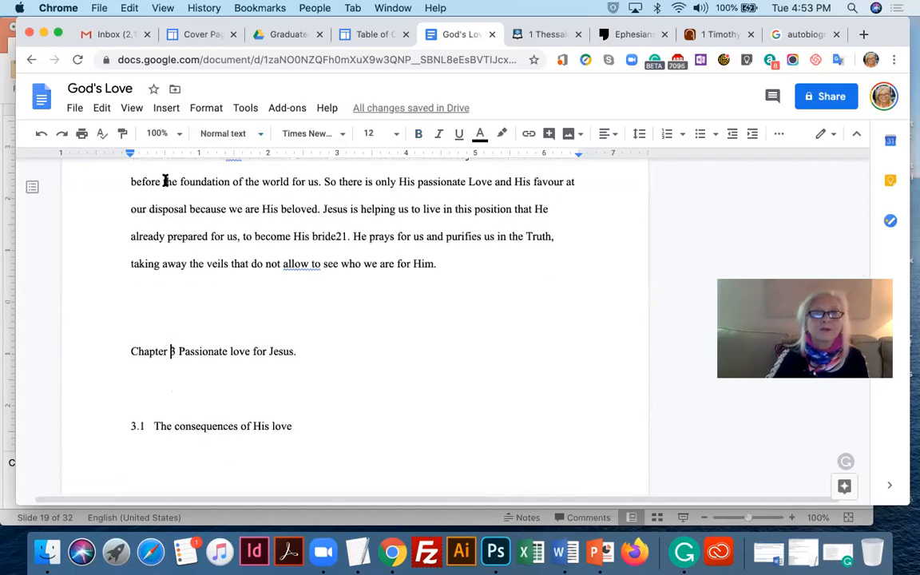
click(237, 133)
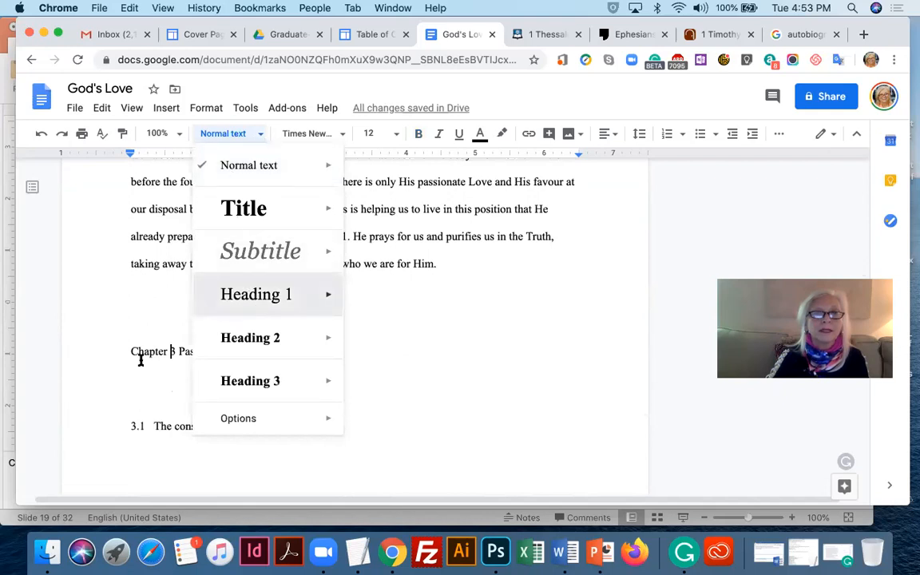
click(257, 294)
Insert a page break directly before the Chapter 3 heading so the chapter starts on a new page
click(230, 355)
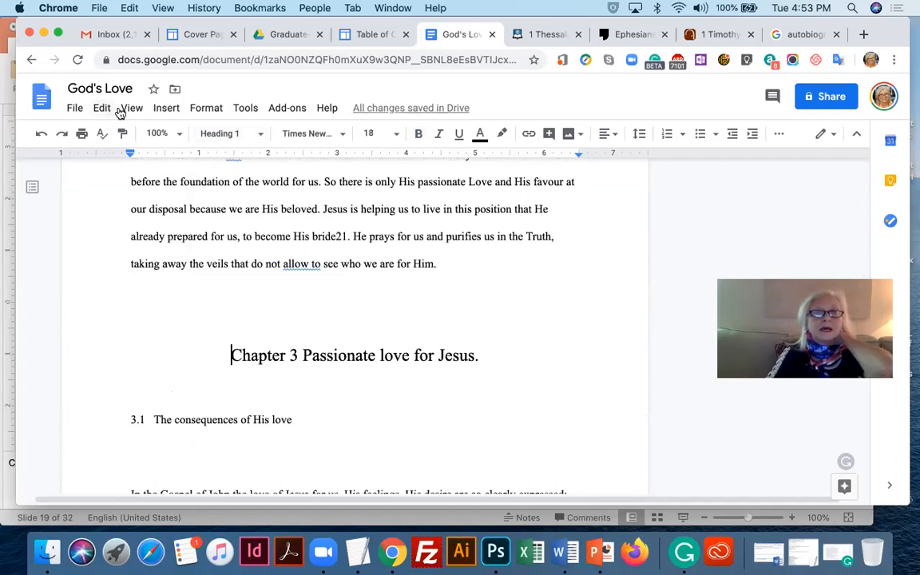
click(165, 110)
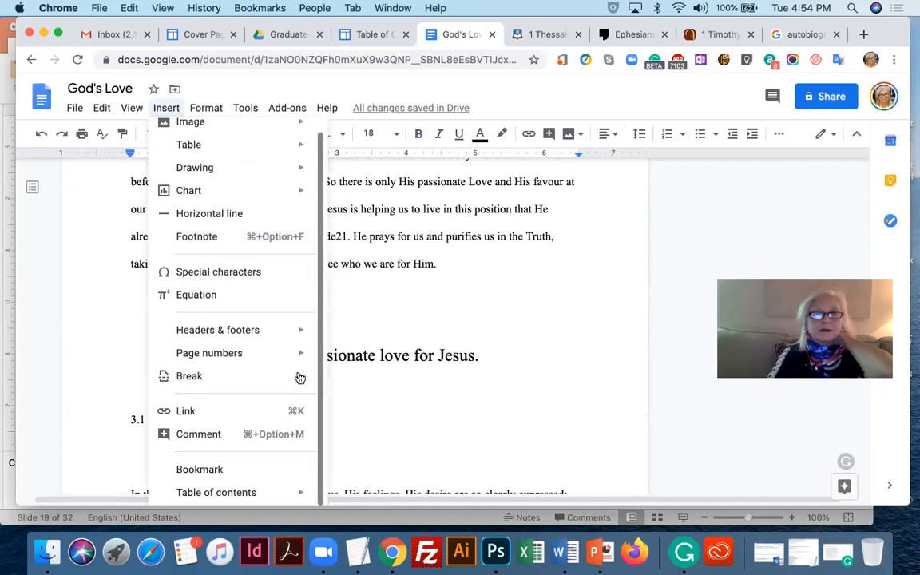
mouse_move(299, 377)
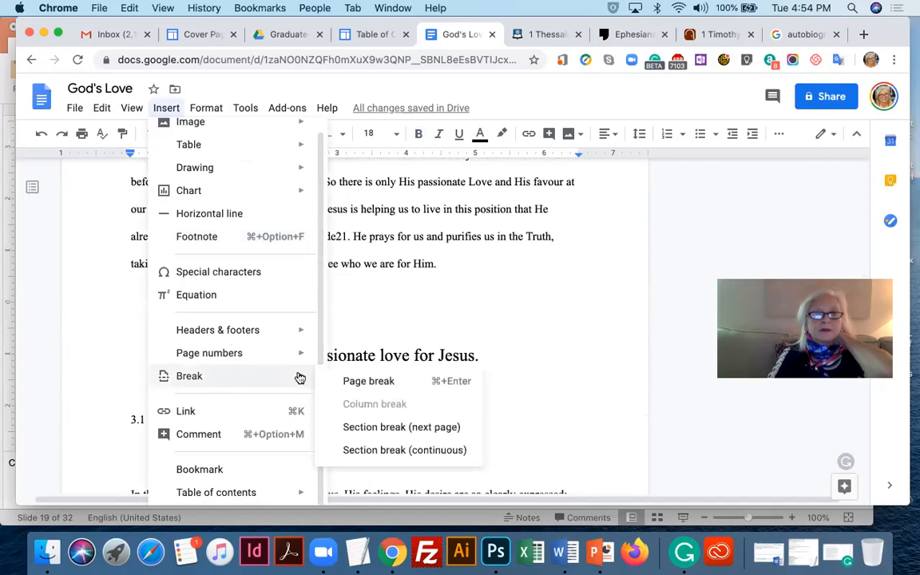
click(355, 381)
Apply the Heading 2 style to "3.1 The consequences of His love" and delete the empty line beneath it
scroll(275, 384, down, 4)
click(193, 352)
click(257, 133)
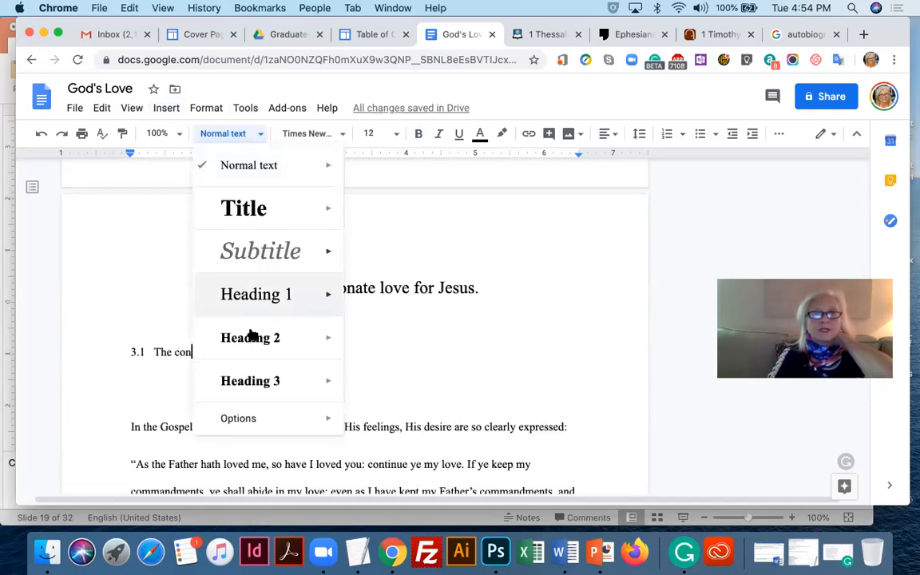
click(251, 332)
click(134, 392)
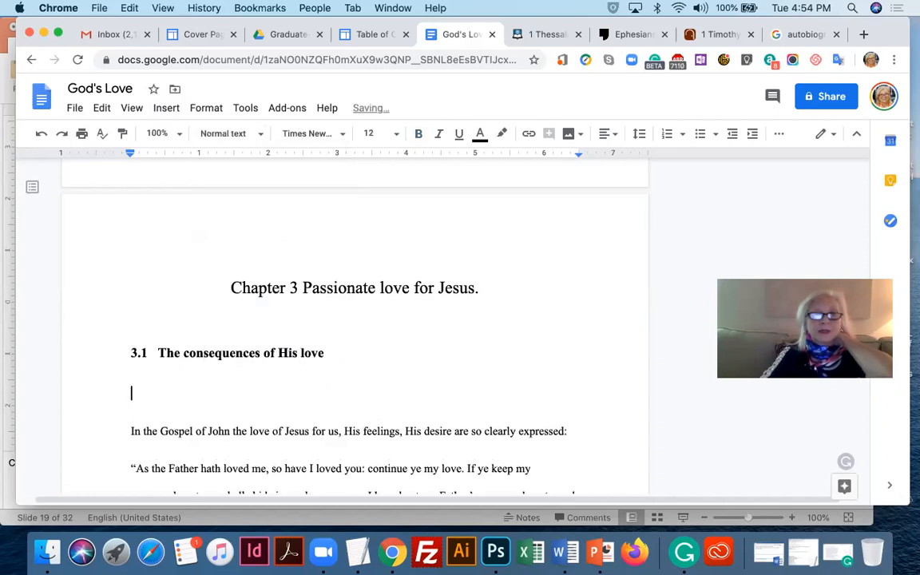
key(BackSpace)
Apply the Heading 2 style to "3.2 How do we respond to this Love?" and delete an empty line above it
scroll(181, 438, down, 10)
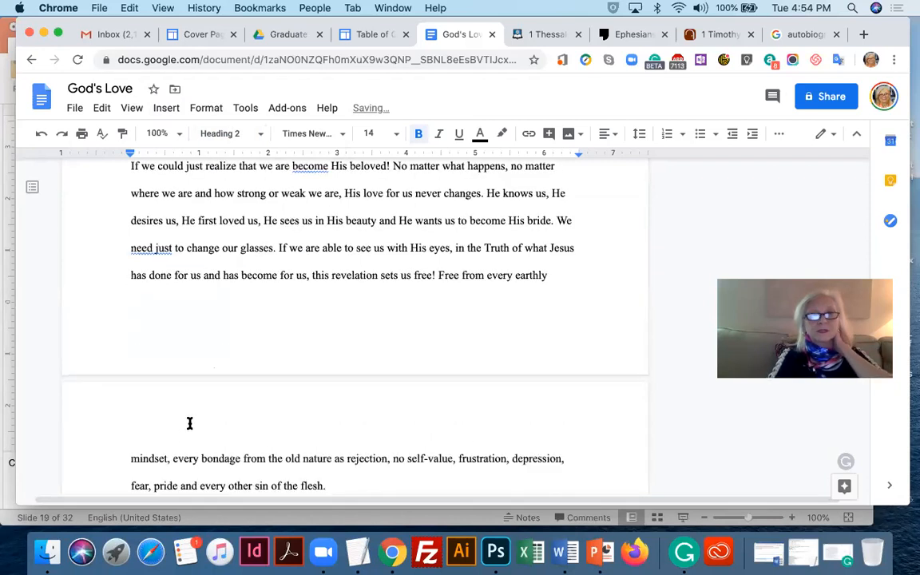
scroll(189, 432, down, 15)
scroll(192, 415, down, 15)
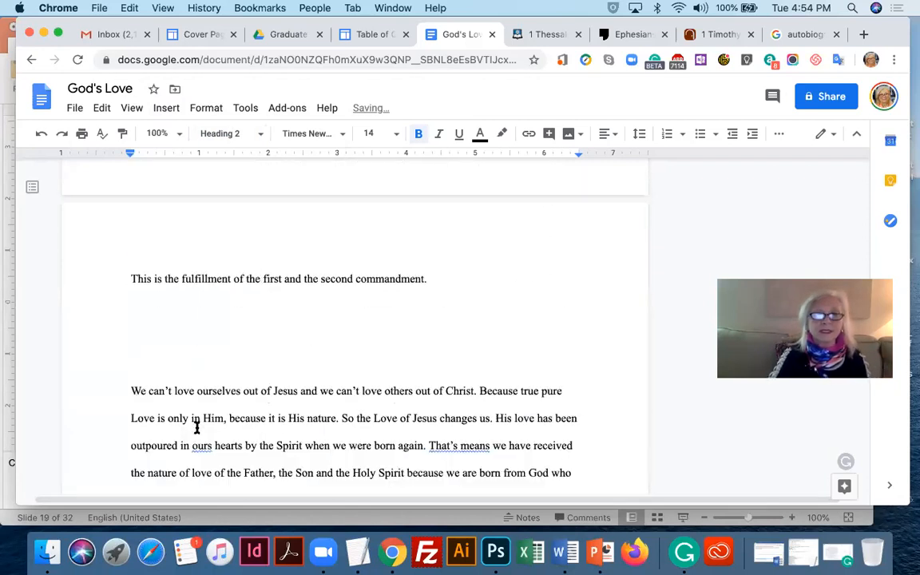
click(178, 315)
click(233, 133)
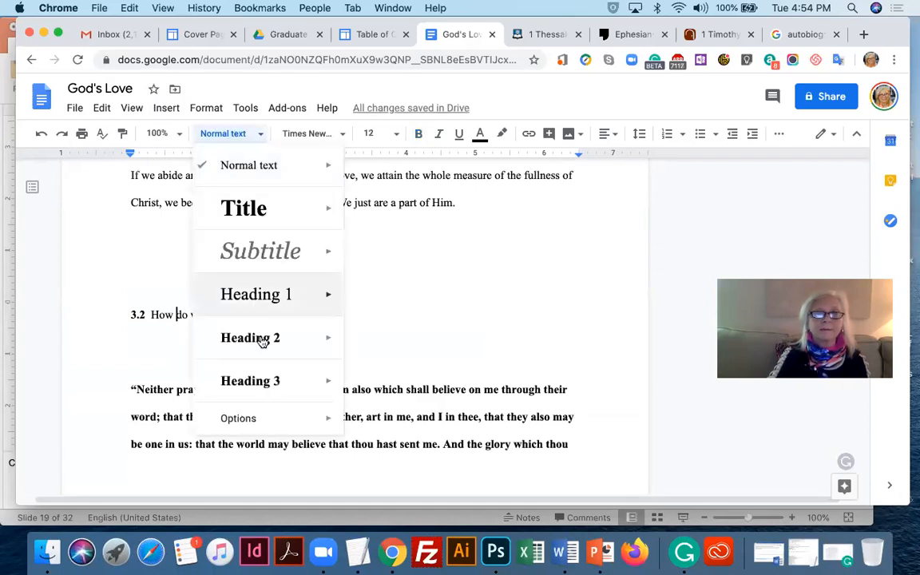
key(Return)
click(123, 257)
key(BackSpace)
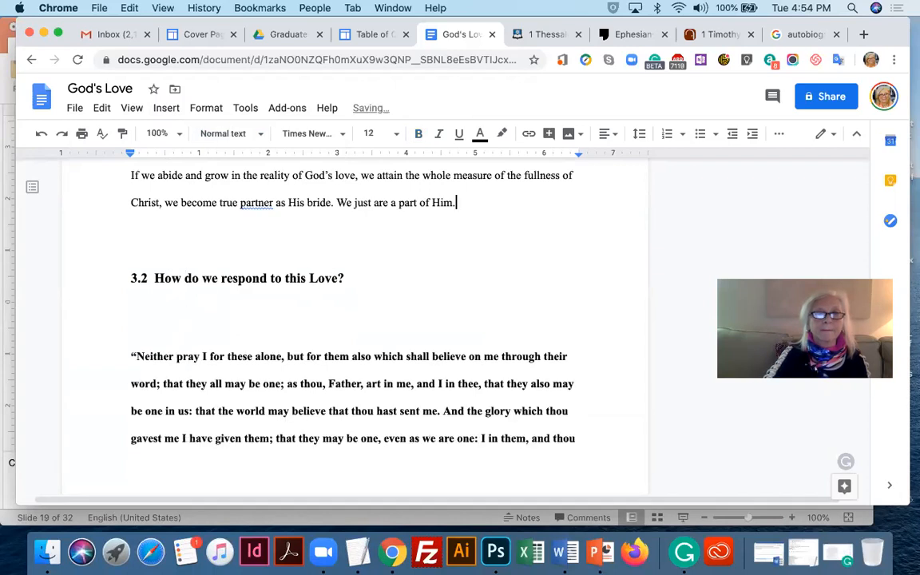
Accept the suggested correction of "partner" to "partners" in the paragraph above heading 3.2
click(247, 200)
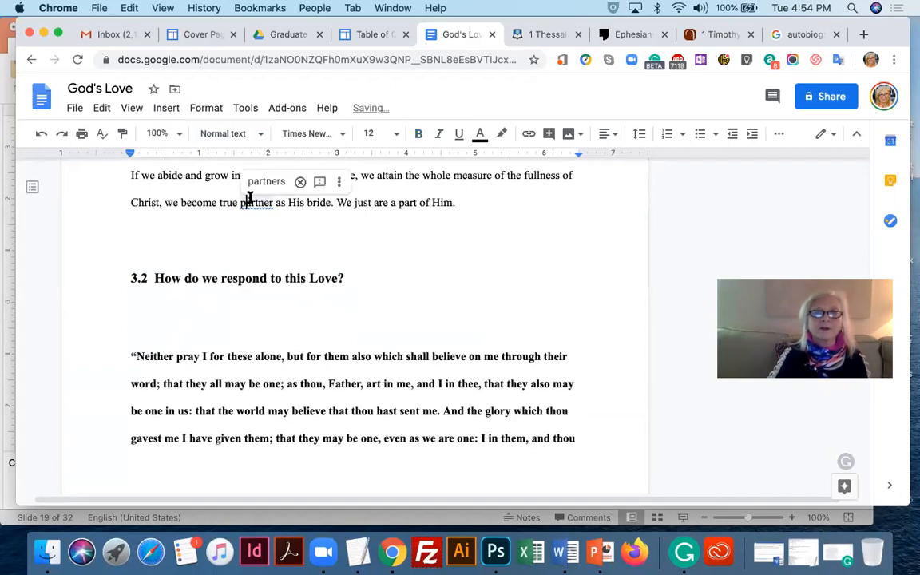
click(263, 183)
scroll(286, 369, down, 5)
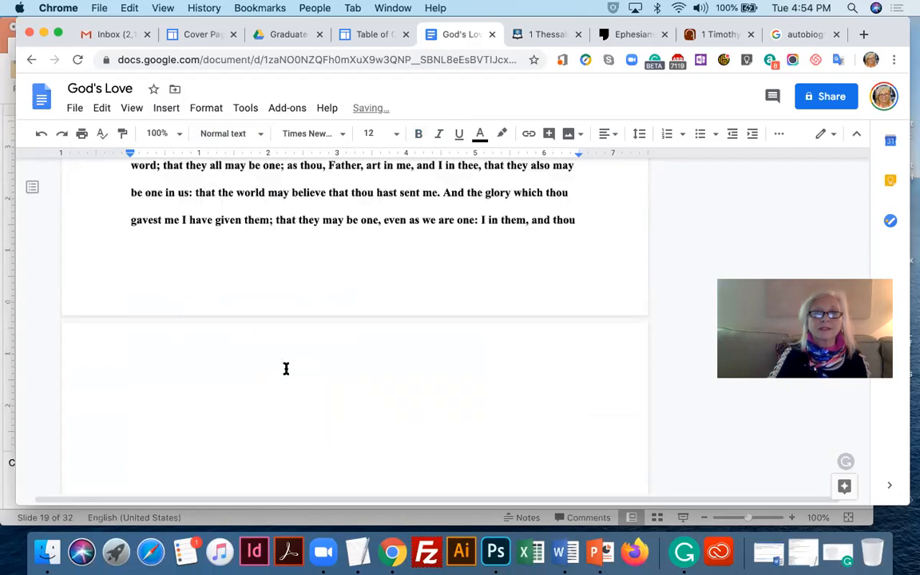
scroll(286, 369, down, 15)
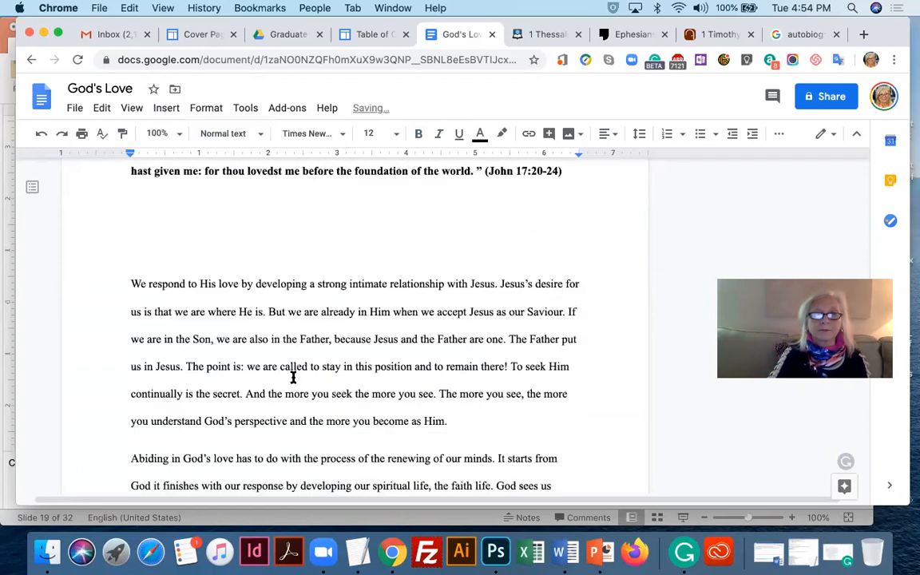
Apply the Heading 1 style to the "Chapter 4 The bride of Jesus" line
scroll(293, 377, down, 15)
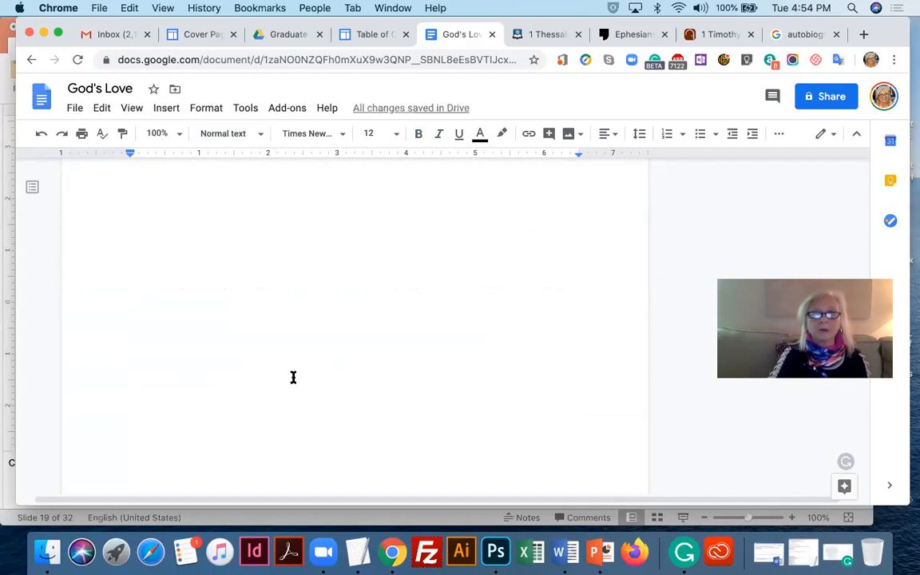
scroll(295, 378, down, 10)
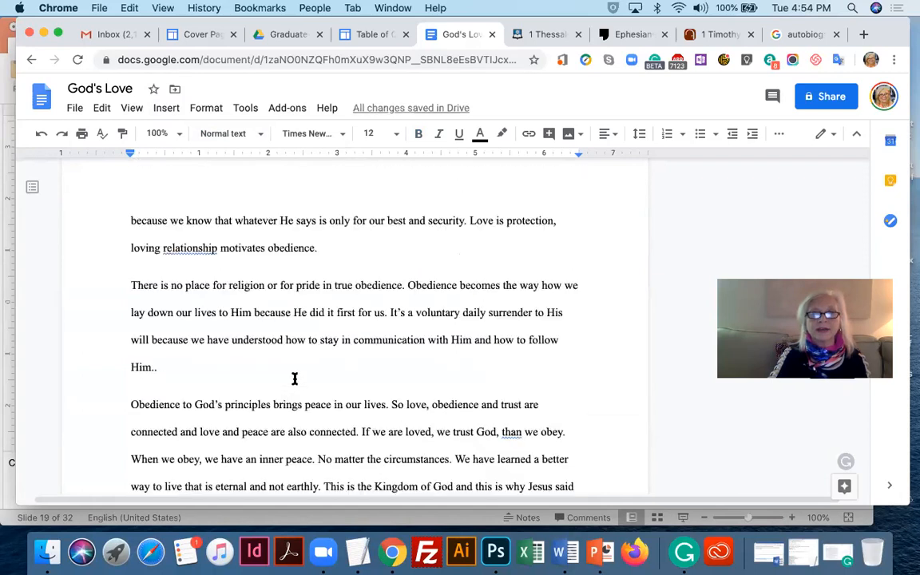
scroll(295, 378, down, 10)
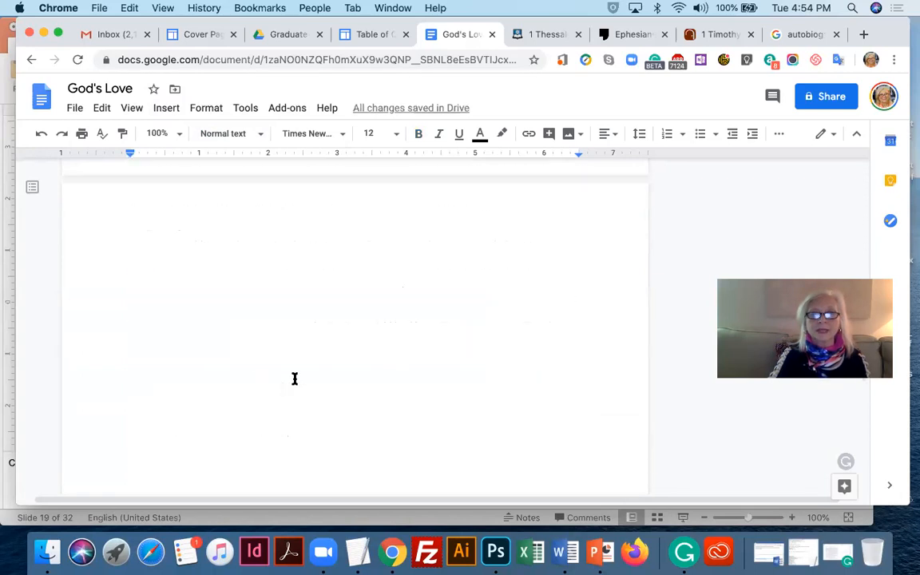
click(152, 272)
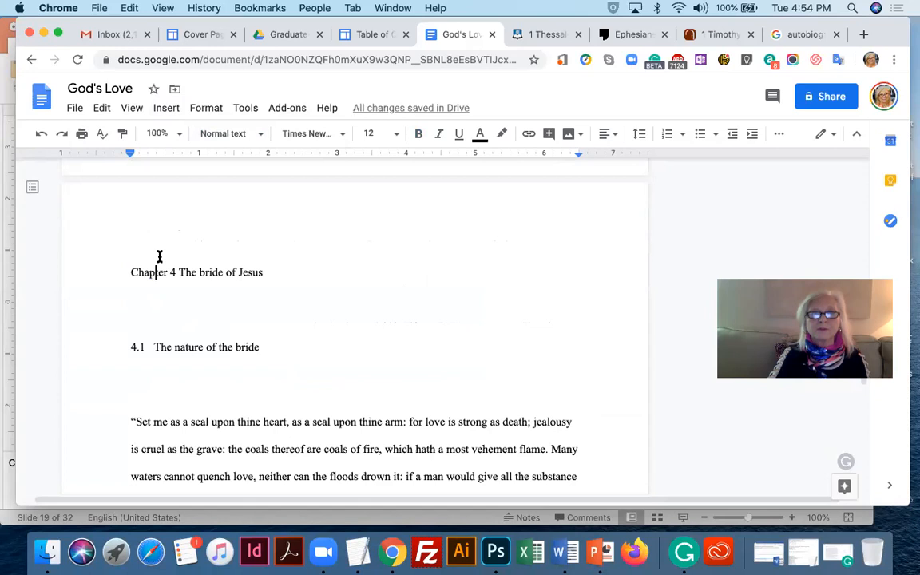
click(231, 133)
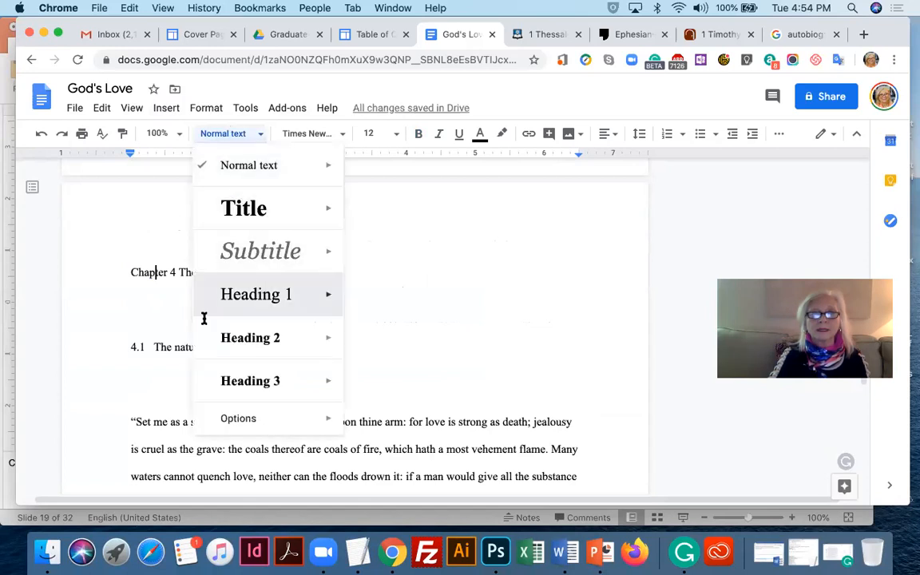
click(204, 313)
Apply the Heading 2 style to "4.1 The nature of the bride" and delete the empty line beneath it
click(163, 340)
click(226, 133)
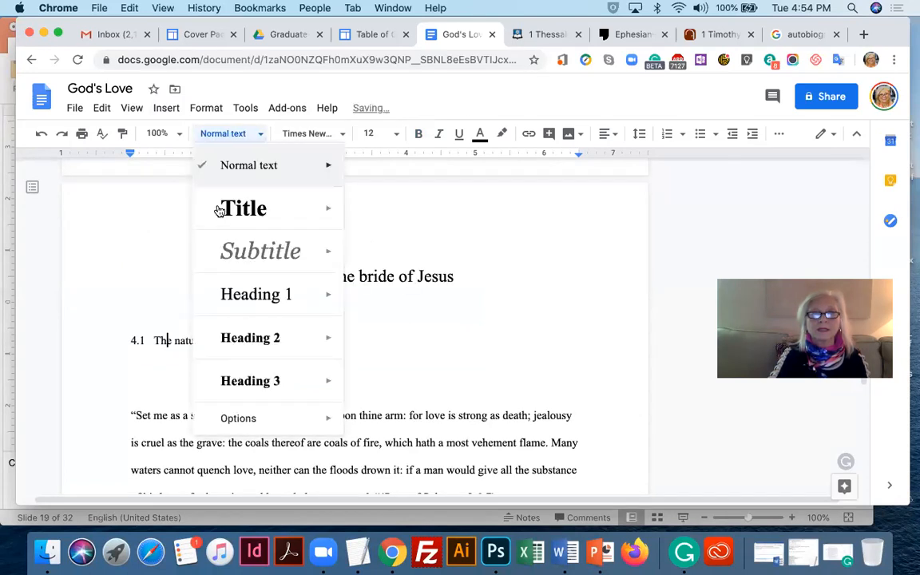
key(Return)
click(126, 292)
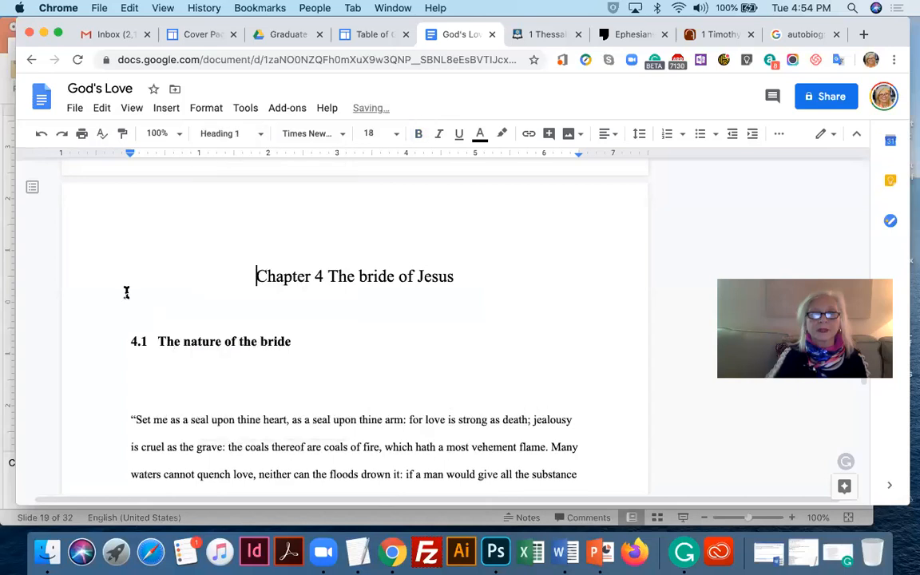
click(131, 382)
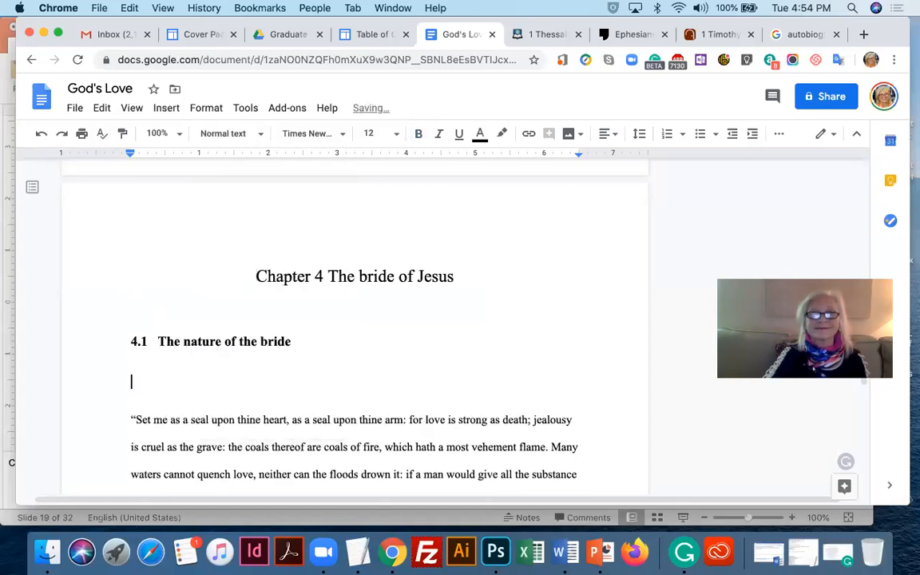
key(BackSpace)
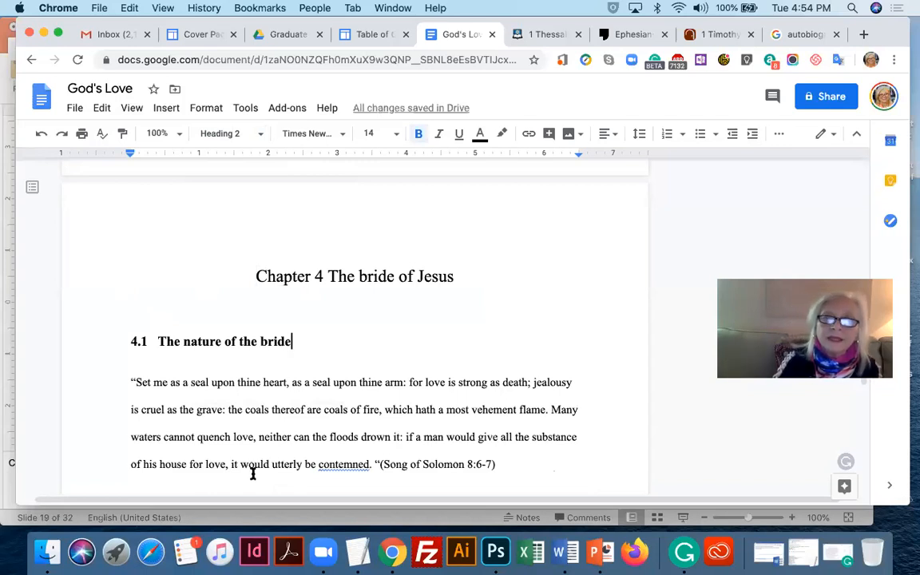
Apply the Heading 1 style to the "Bibliography or WORKS CITED?" line near the end of the thesis
scroll(468, 411, down, 5)
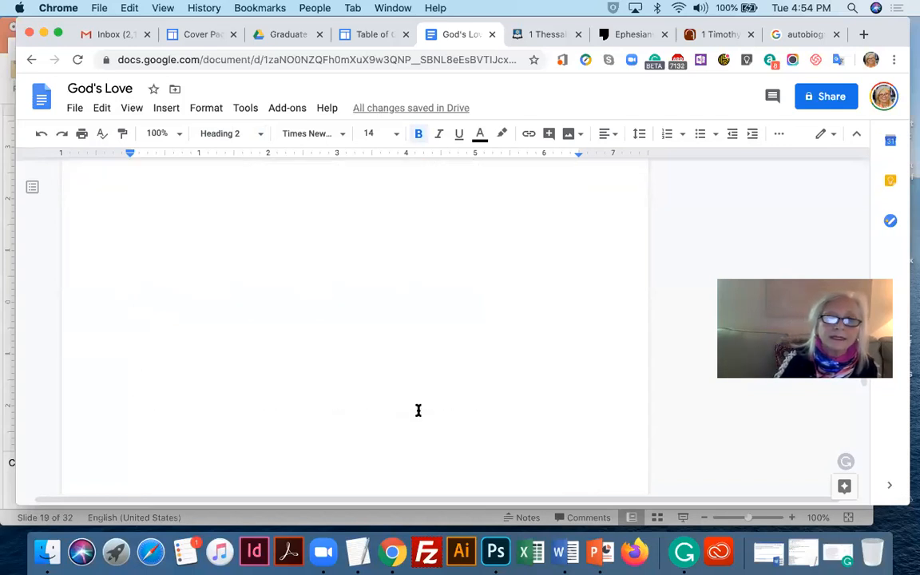
scroll(418, 411, down, 10)
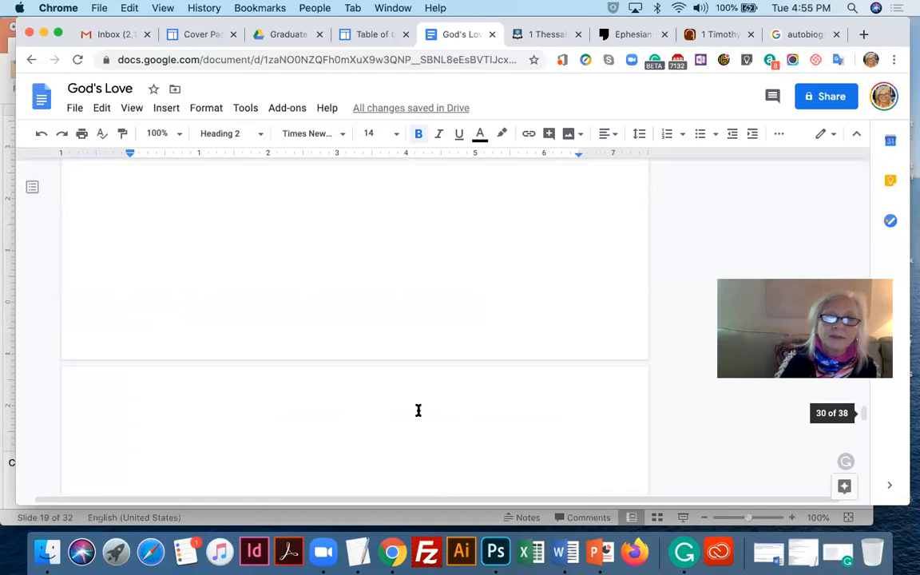
scroll(418, 410, down, 10)
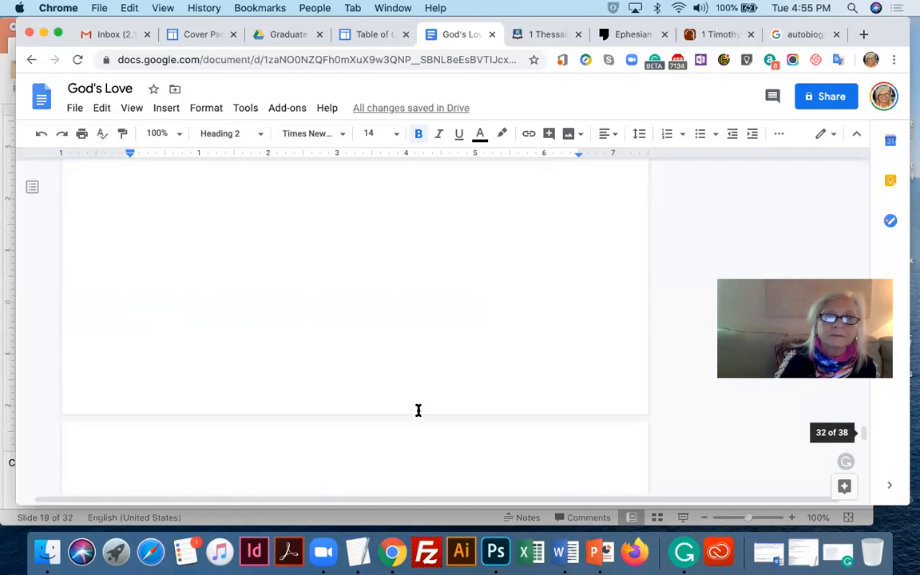
scroll(418, 411, down, 20)
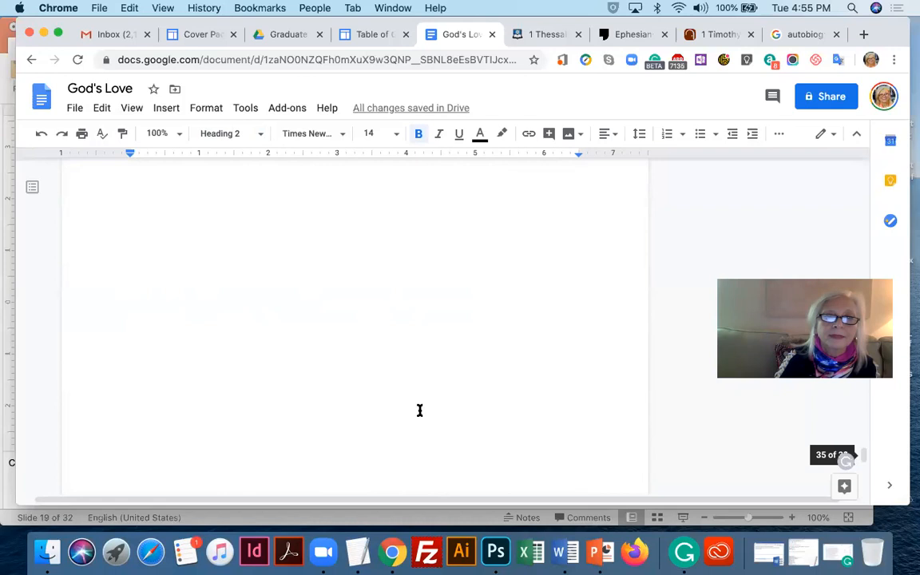
scroll(419, 411, up, 5)
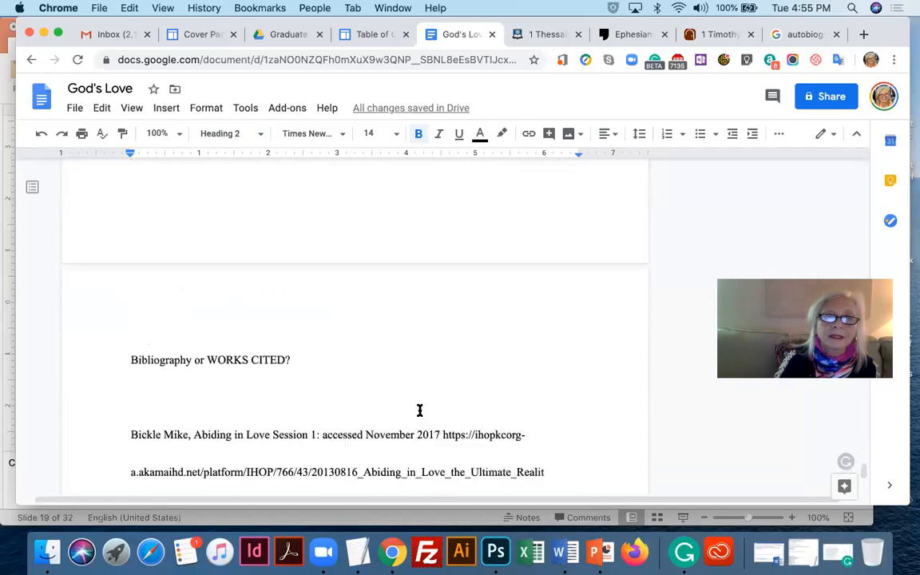
click(184, 356)
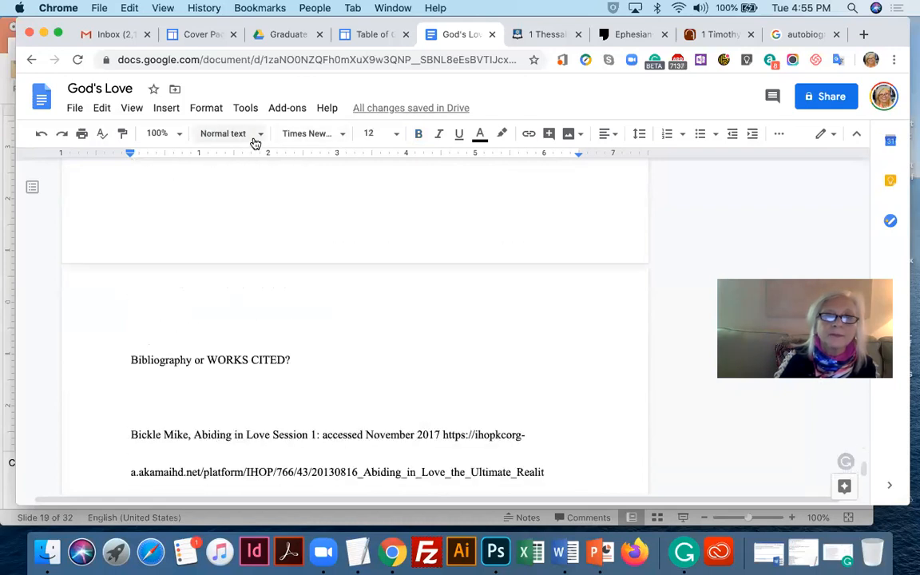
click(236, 134)
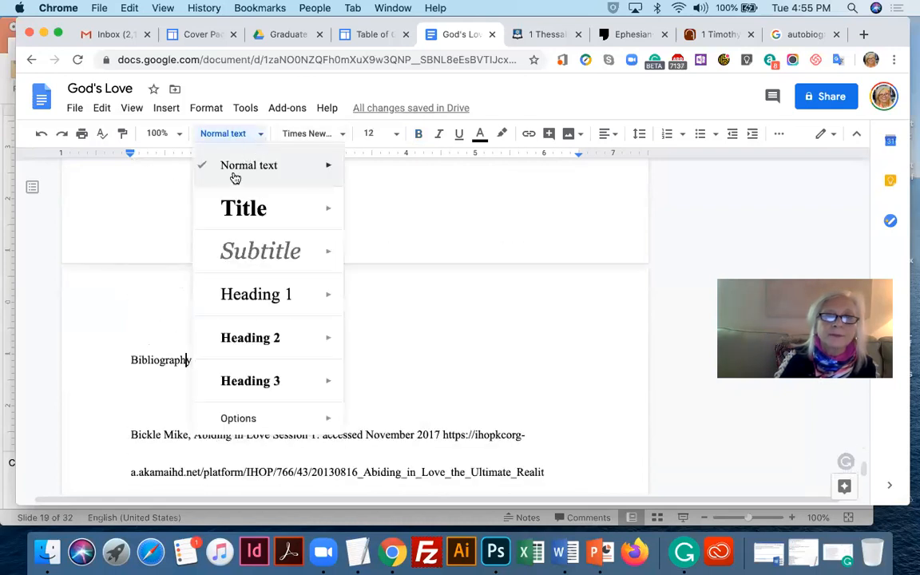
click(240, 293)
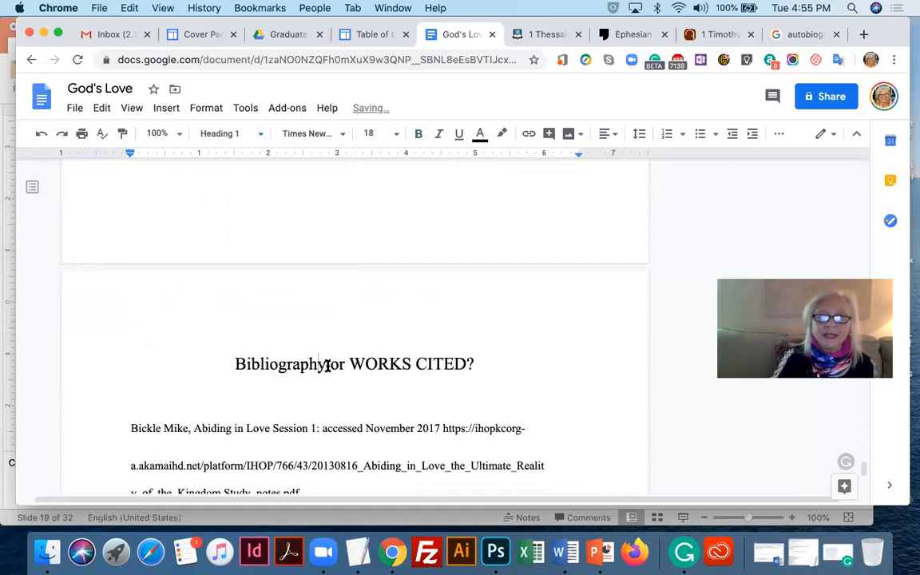
Delete "or WORKS CITED?" from the bibliography heading and remove the empty line beneath it
drag(348, 366, 481, 380)
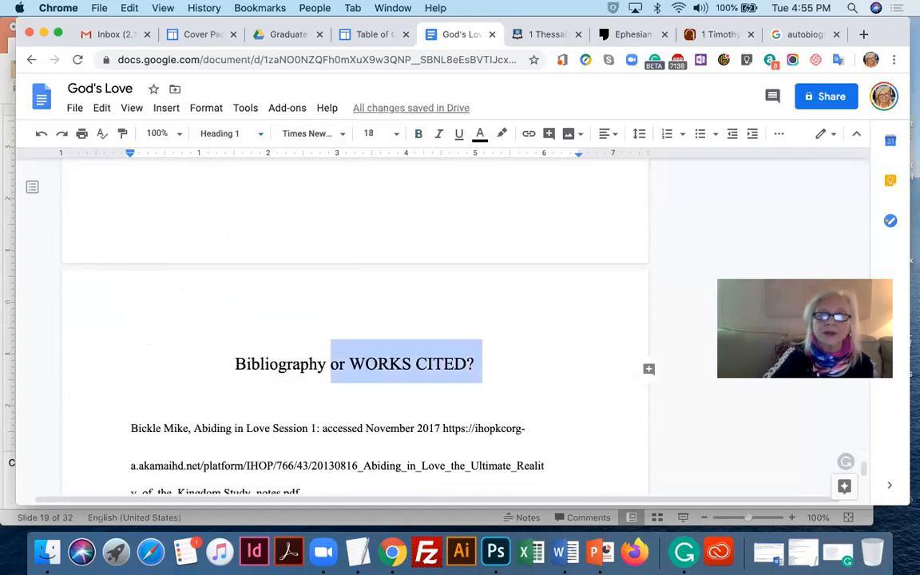
key(BackSpace)
key(BackSpace)
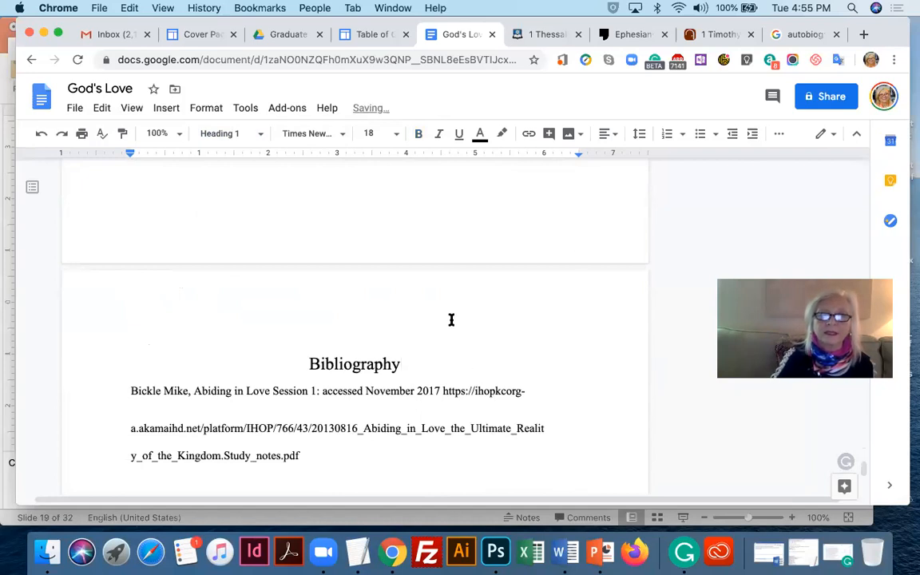
Update the table of contents so it includes the newly styled chapter, section and bibliography headings
scroll(451, 319, up, 20)
scroll(445, 319, up, 15)
scroll(432, 303, up, 15)
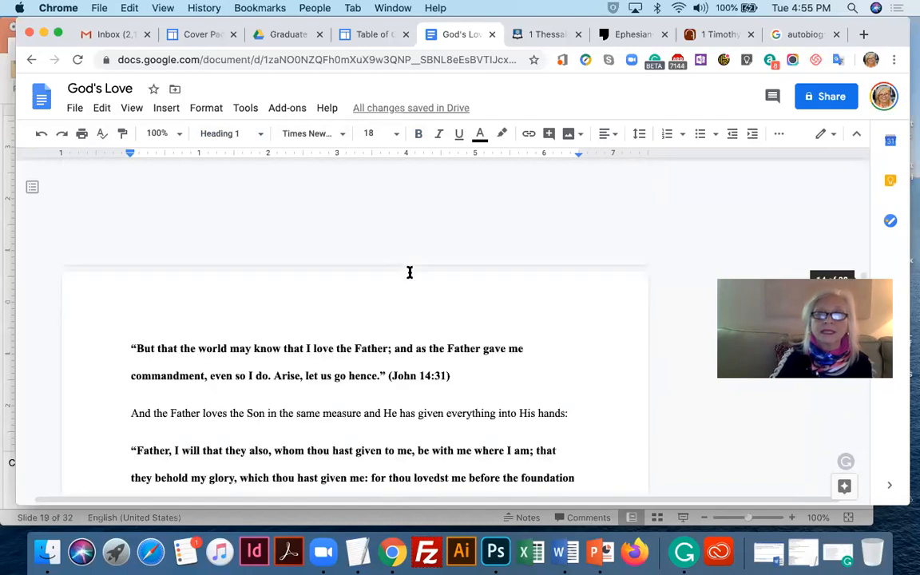
scroll(410, 272, up, 20)
scroll(411, 274, down, 10)
scroll(411, 274, down, 10)
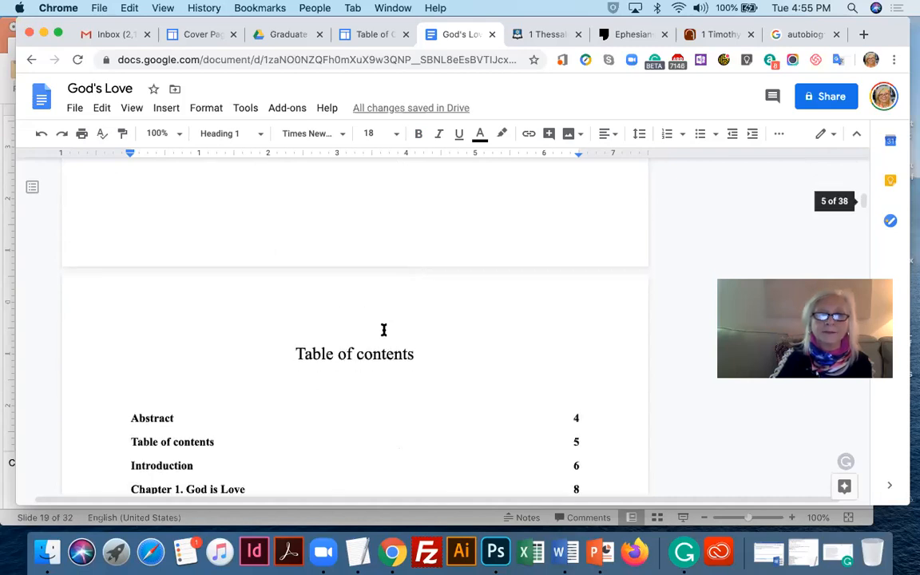
scroll(384, 330, down, 3)
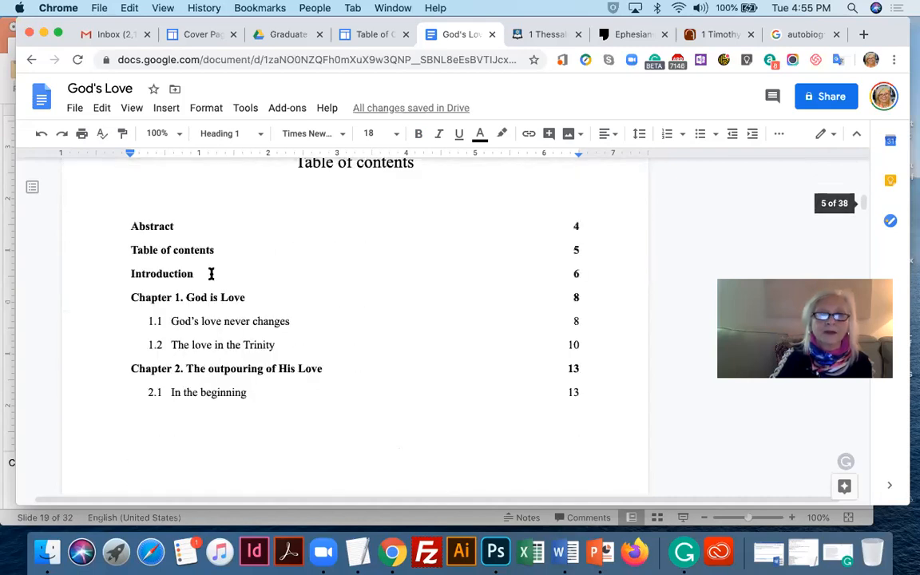
click(129, 226)
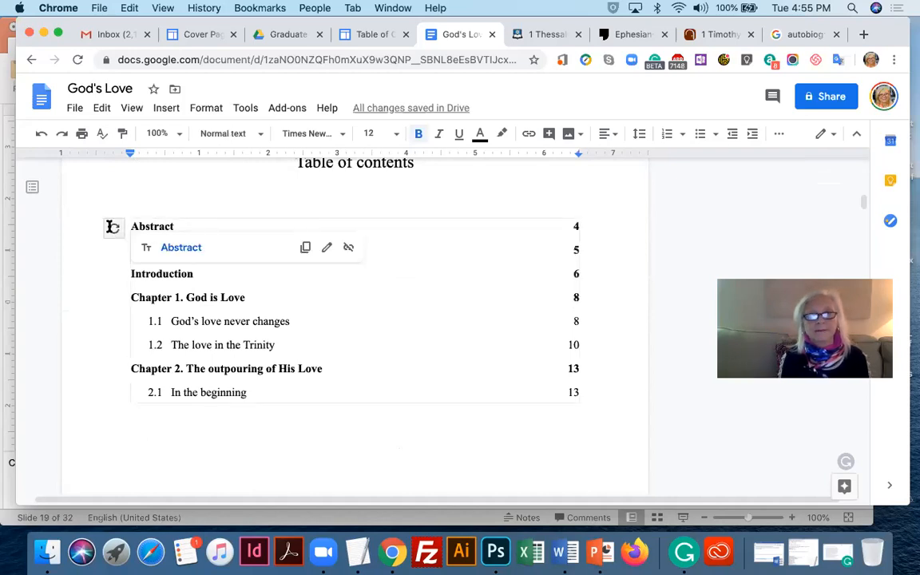
click(113, 227)
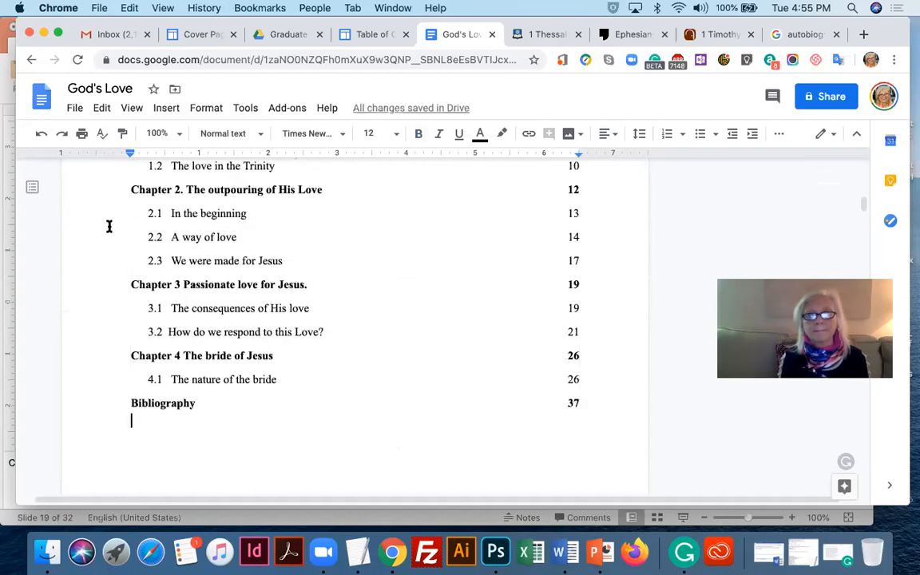